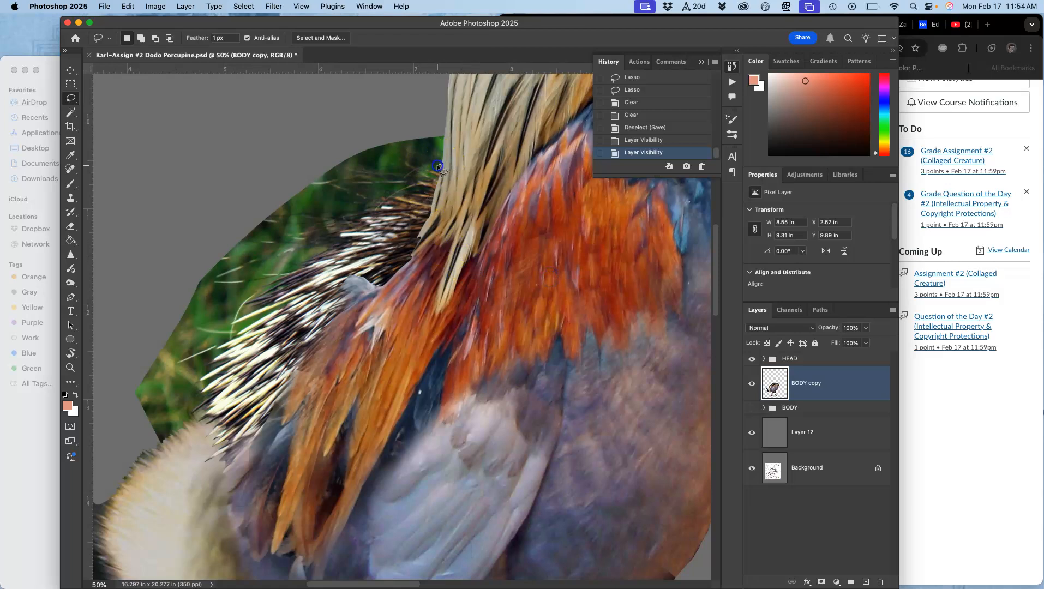
Step: Lasso the green background along the quill tips on the back and clear it from the BODY copy layer
left_click_drag(434, 173, 427, 179)
left_click_drag(331, 236, 334, 243)
mouse_move(249, 300)
left_mouse_down()
mouse_move(278, 299)
mouse_move(234, 319)
mouse_move(274, 308)
mouse_move(216, 347)
mouse_move(228, 349)
mouse_move(212, 362)
mouse_move(229, 359)
mouse_move(203, 375)
mouse_move(198, 382)
mouse_move(221, 374)
mouse_move(195, 396)
mouse_move(212, 399)
mouse_move(121, 484)
mouse_move(109, 465)
mouse_move(120, 283)
mouse_move(305, 132)
mouse_move(427, 94)
mouse_move(496, 141)
mouse_move(489, 175)
left_mouse_up()
key("BackSpace")
key("BackSpace")
key("BackSpace")
key("BackSpace")
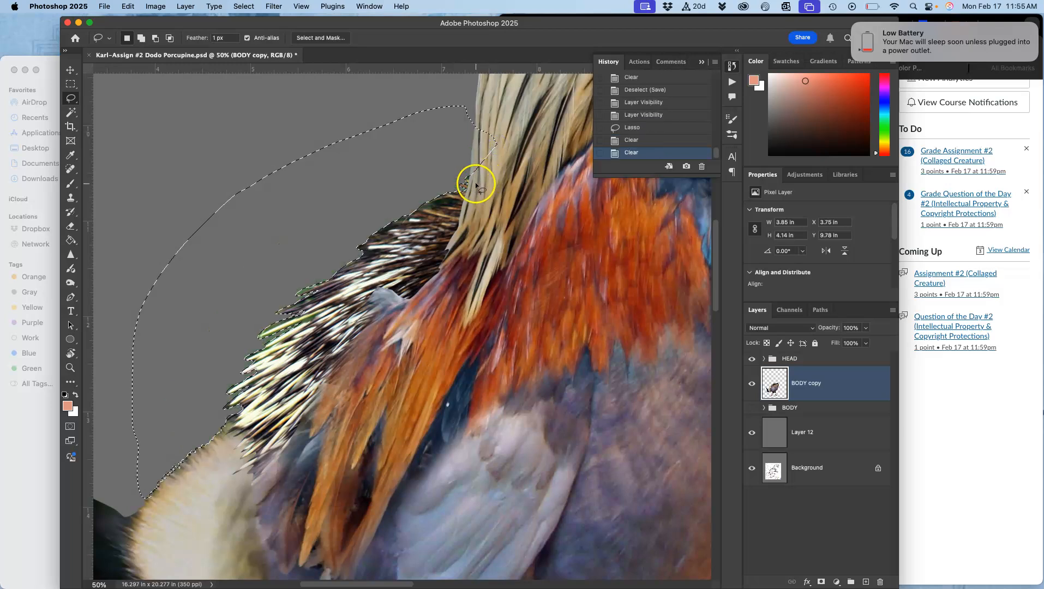
key("BackSpace")
key("BackSpace")
key("BackSpace")
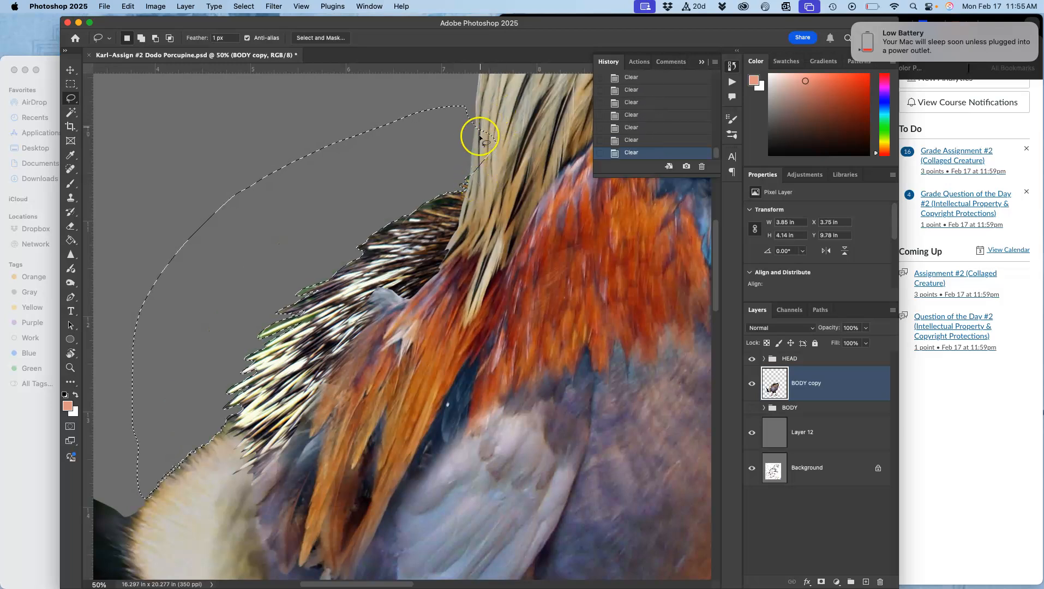
key("super+d")
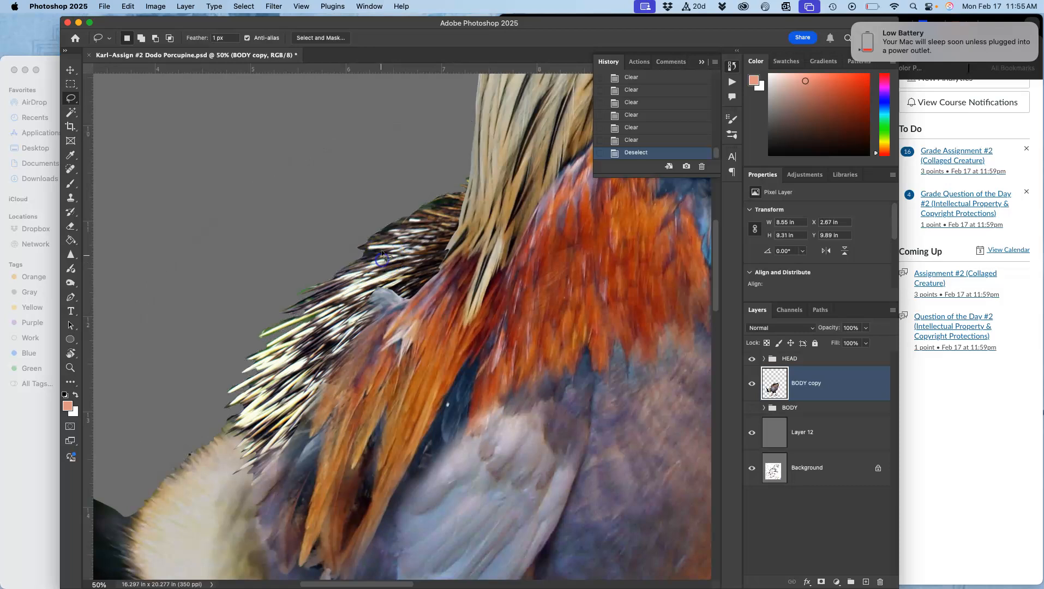
Step: Clear the leftover green fringe along the middle and upper quills on the back
mouse_move(300, 316)
left_mouse_down()
mouse_move(256, 337)
mouse_move(295, 317)
left_mouse_up()
key("Delete")
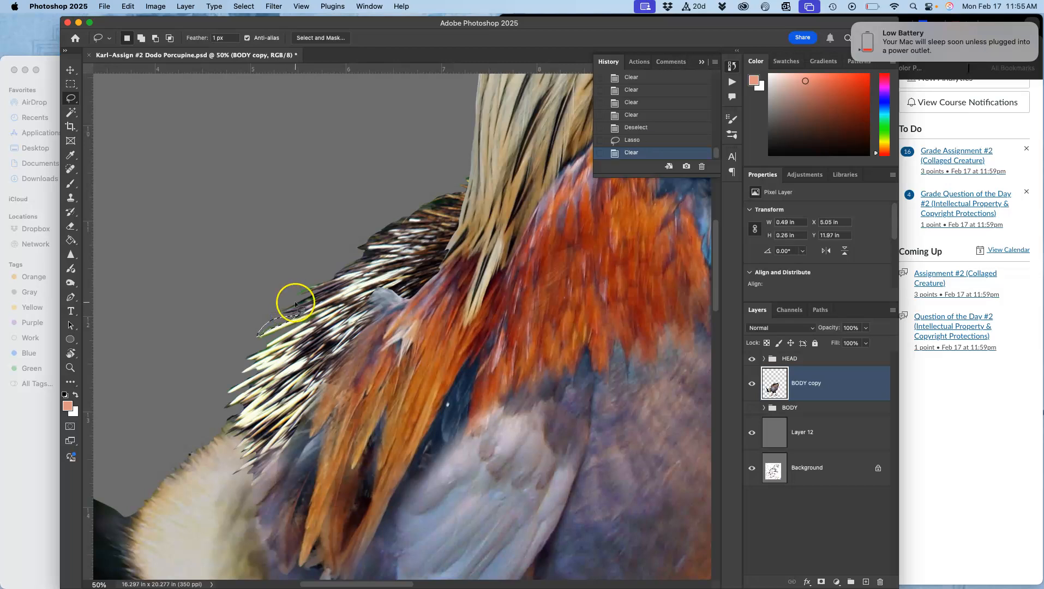
left_click(430, 202)
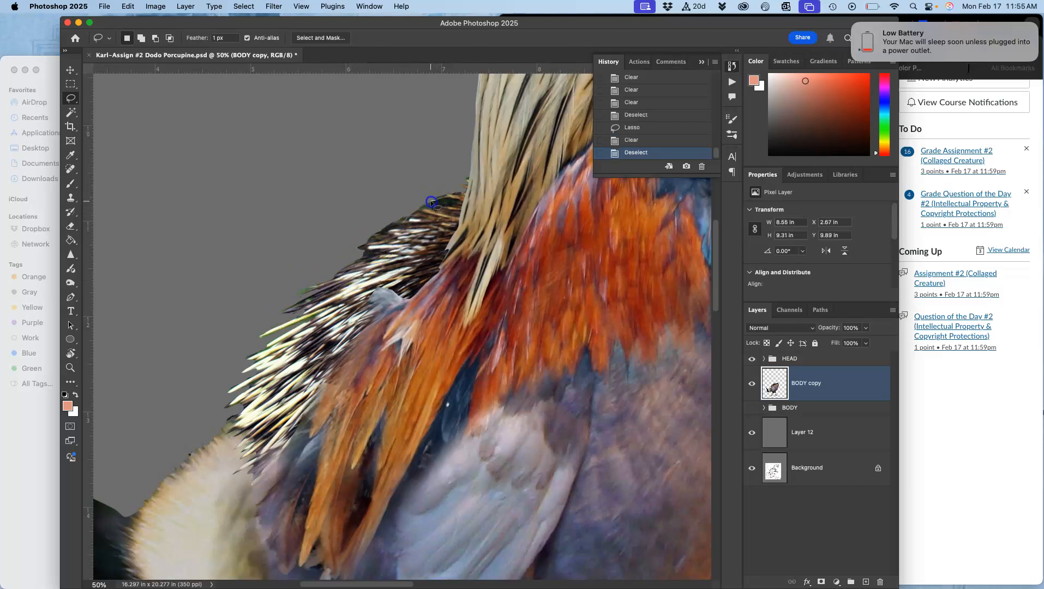
left_click_drag(415, 209, 421, 203)
key("Delete")
left_click(404, 219)
mouse_move(386, 234)
left_mouse_down()
mouse_move(365, 239)
mouse_move(407, 222)
mouse_move(374, 234)
mouse_move(401, 218)
left_mouse_up()
key("Delete")
Step: Clear the remnants where the quills meet the neck feathers and the green fringe beside the mid-back quills
mouse_move(462, 175)
left_mouse_down()
mouse_move(488, 170)
mouse_move(474, 161)
mouse_move(462, 191)
mouse_move(472, 170)
left_mouse_up()
key("Delete")
left_click(475, 182)
key("Delete")
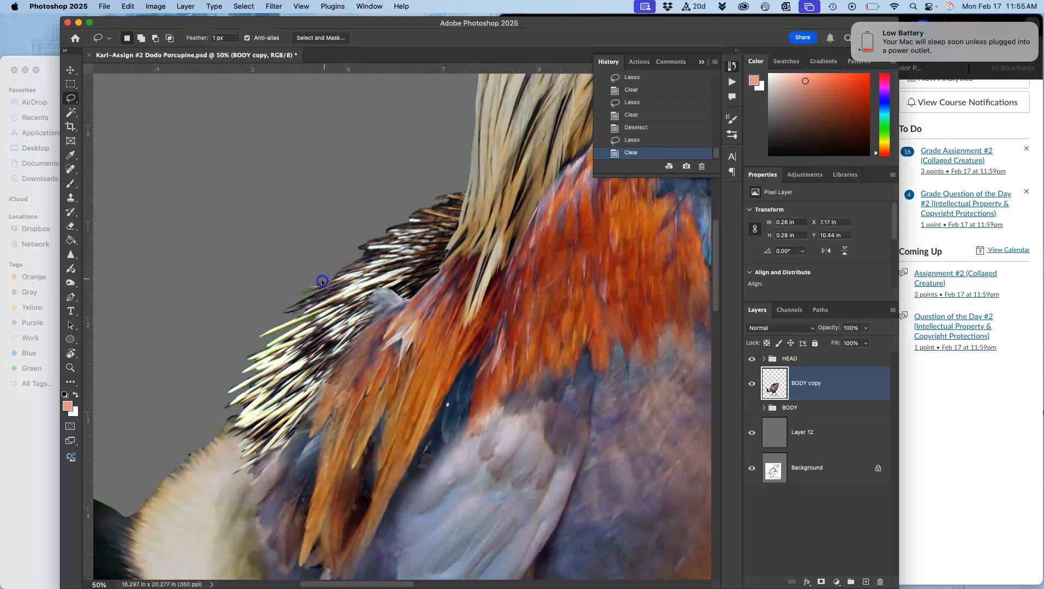
left_click_drag(300, 296, 303, 280)
key("Delete")
left_click(263, 303)
Step: Lasso the dark leafy background with a jagged edge along the cream tail's fur and clear it
left_click(244, 415)
scroll(249, 388, "left", 5)
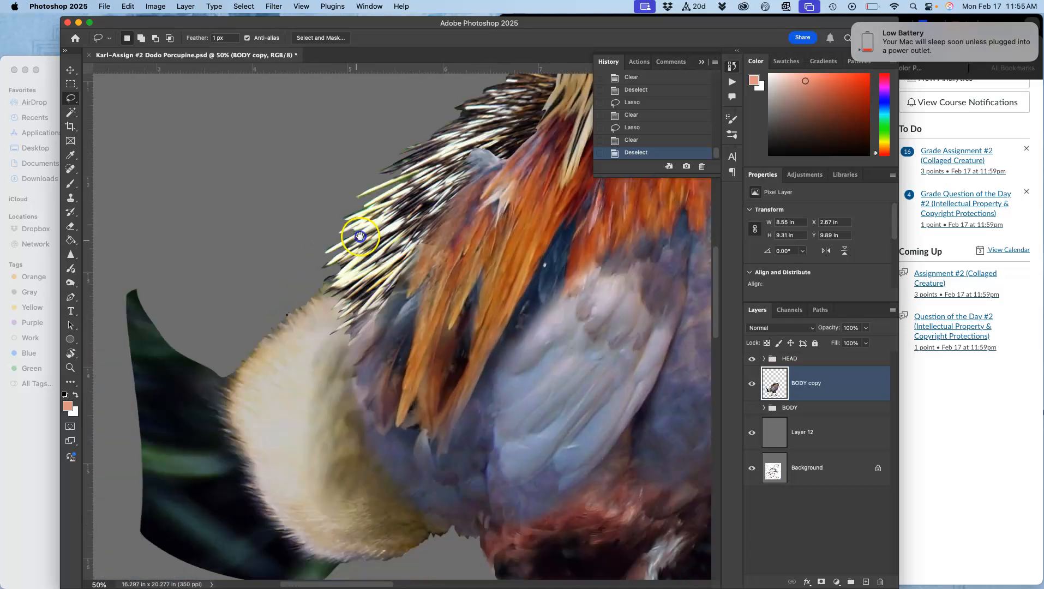
scroll(354, 233, "down", 10)
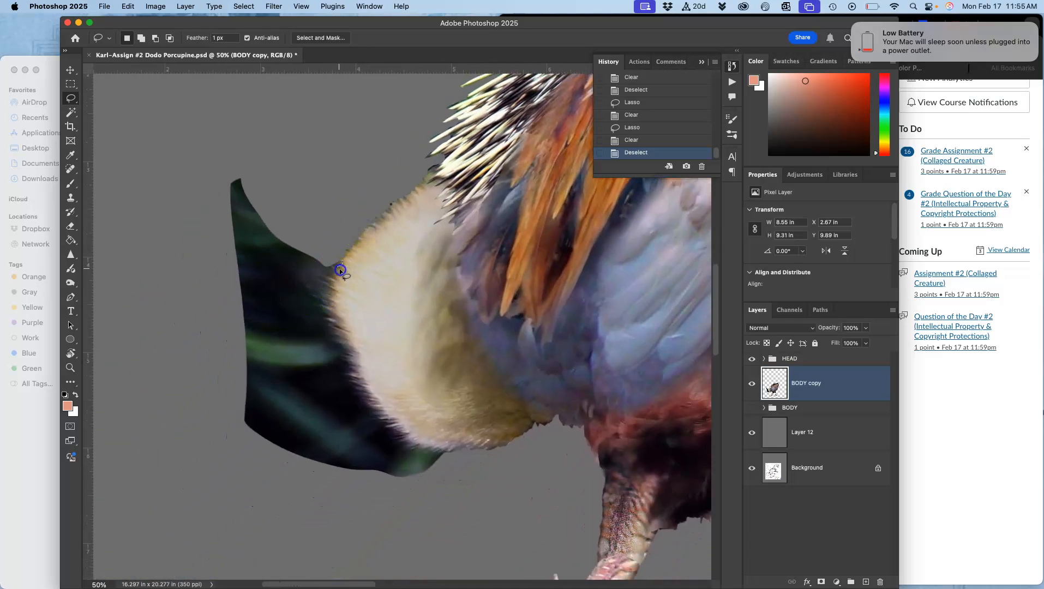
mouse_move(333, 284)
left_mouse_down()
mouse_move(361, 354)
mouse_move(380, 413)
left_mouse_up()
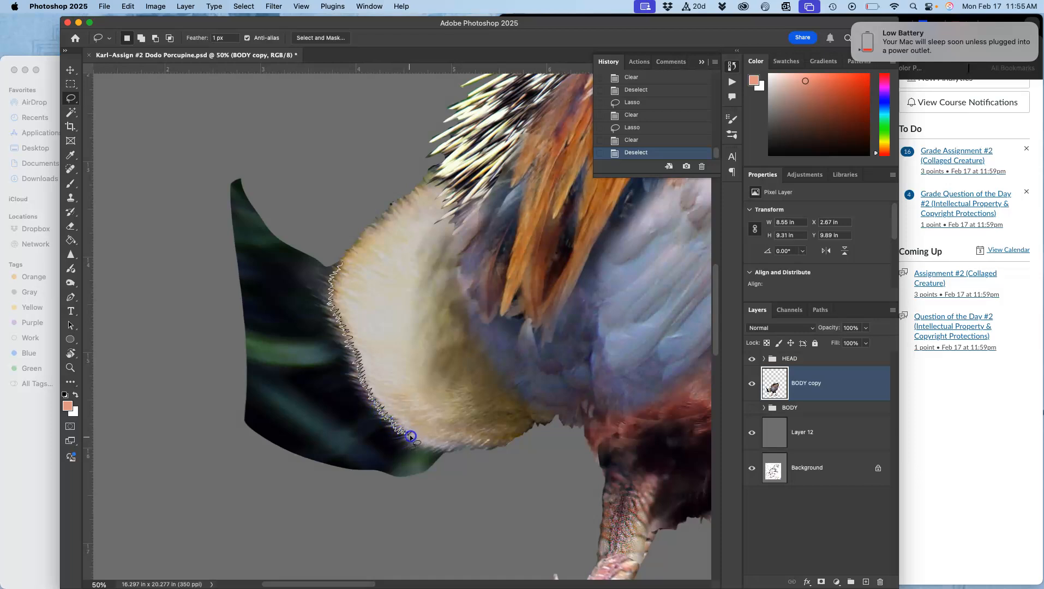
left_click_drag(449, 451, 489, 449)
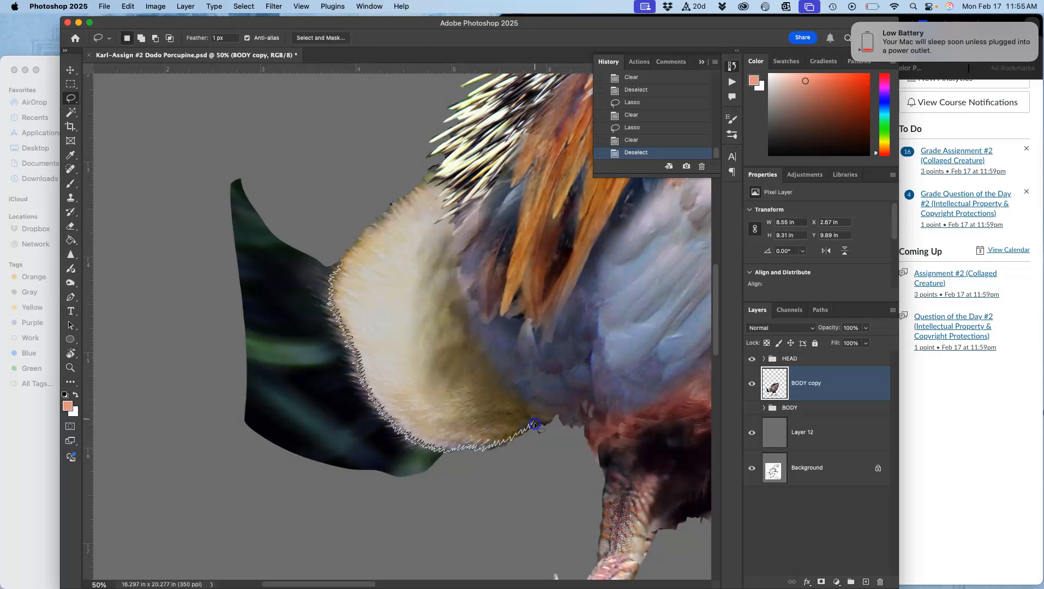
mouse_move(550, 419)
left_mouse_down()
mouse_move(553, 470)
mouse_move(407, 564)
mouse_move(250, 494)
mouse_move(188, 295)
mouse_move(211, 173)
mouse_move(320, 137)
left_mouse_up()
key("Delete")
key("Delete")
key("Delete")
key("Delete")
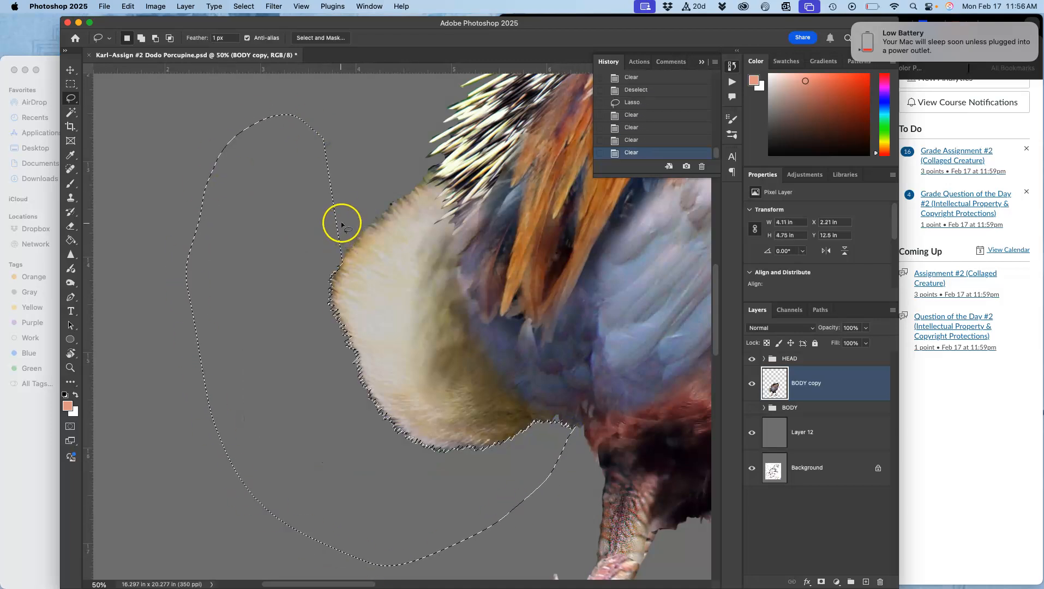
key("super+d")
Step: Try to clear the fringe at the base of the tall crest feathers while the BODY copy layer is active
left_click_drag(511, 285, 303, 210)
left_click_drag(486, 314, 349, 154)
left_click_drag(339, 282, 245, 448)
left_click_drag(491, 130, 349, 458)
left_click_drag(442, 120, 392, 449)
left_click_drag(458, 227, 305, 457)
left_click_drag(334, 289, 335, 349)
left_click_drag(376, 307, 372, 317)
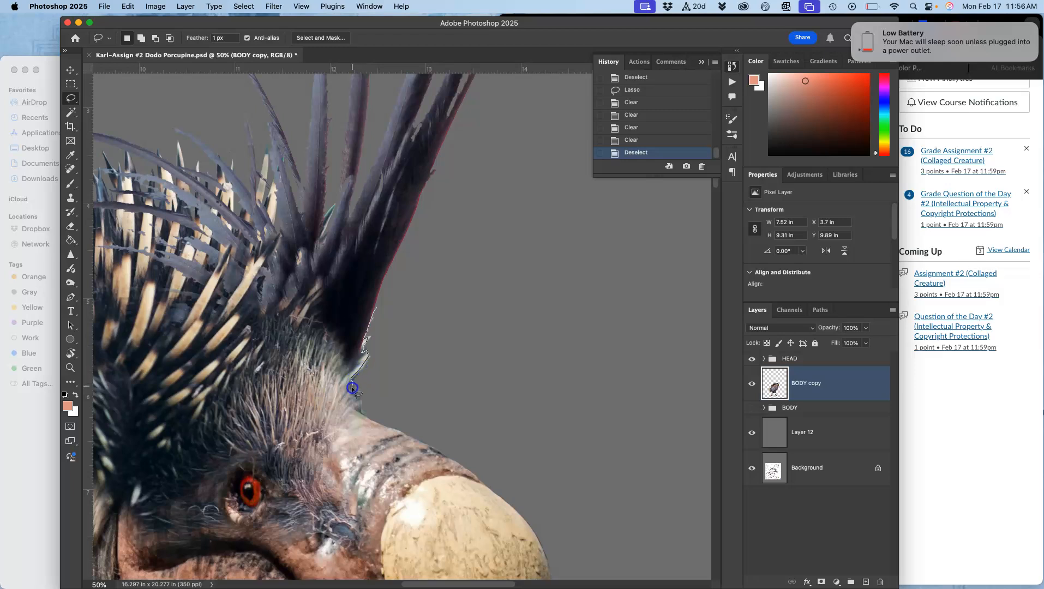
left_click_drag(385, 380, 408, 306)
key("Delete")
key("Delete")
key("Delete")
key("Delete")
left_click(449, 284)
key("super+z")
Step: Duplicate the HEAD group and hide the original group
left_click(798, 360)
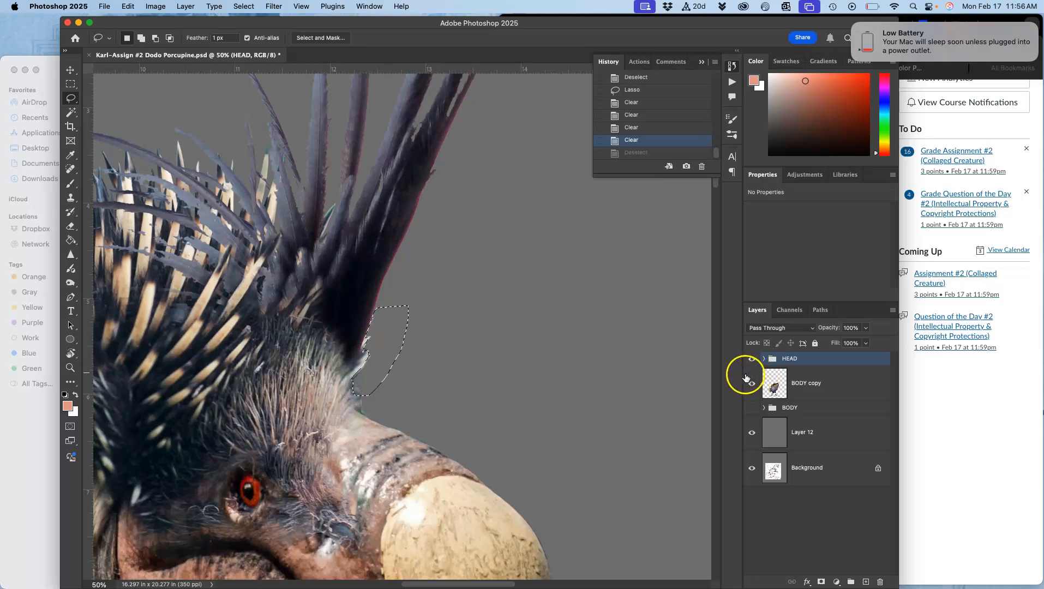
key("super+d")
key("super+j")
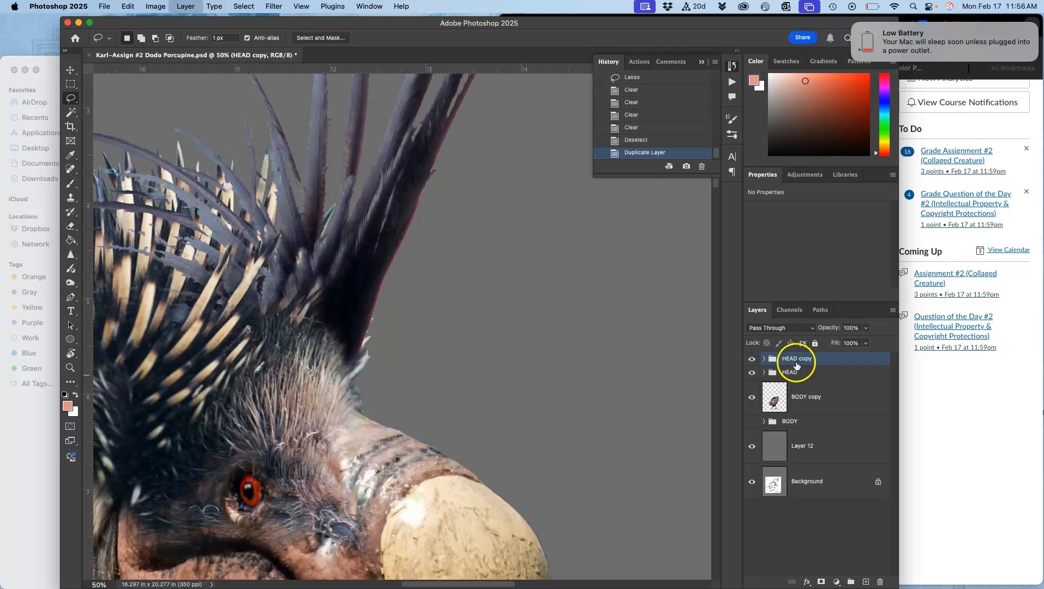
left_click(751, 373)
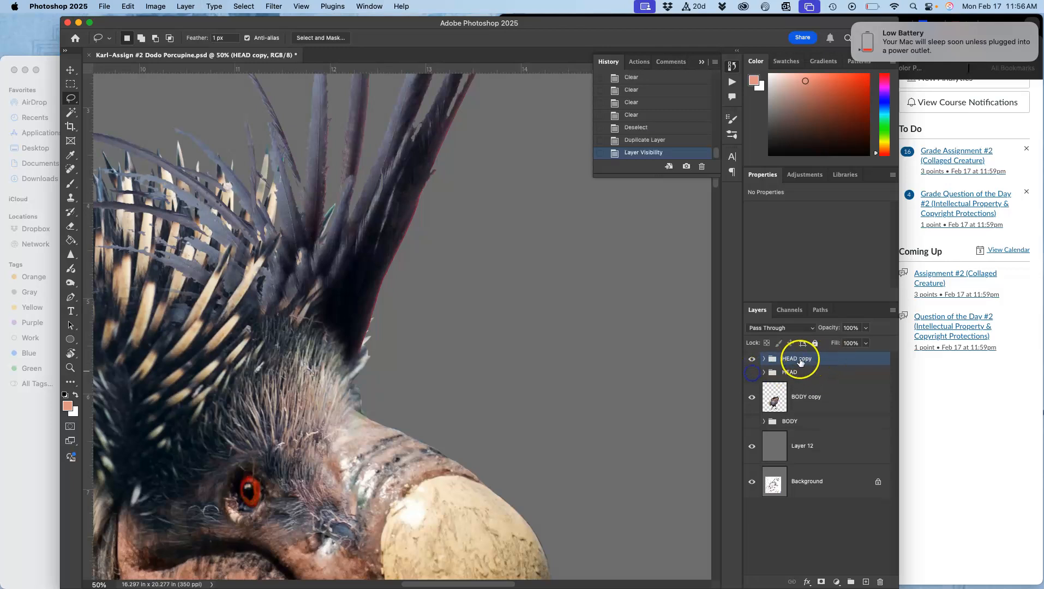
Step: Merge the HEAD copy group into a single layer and save the document
right_click(805, 363)
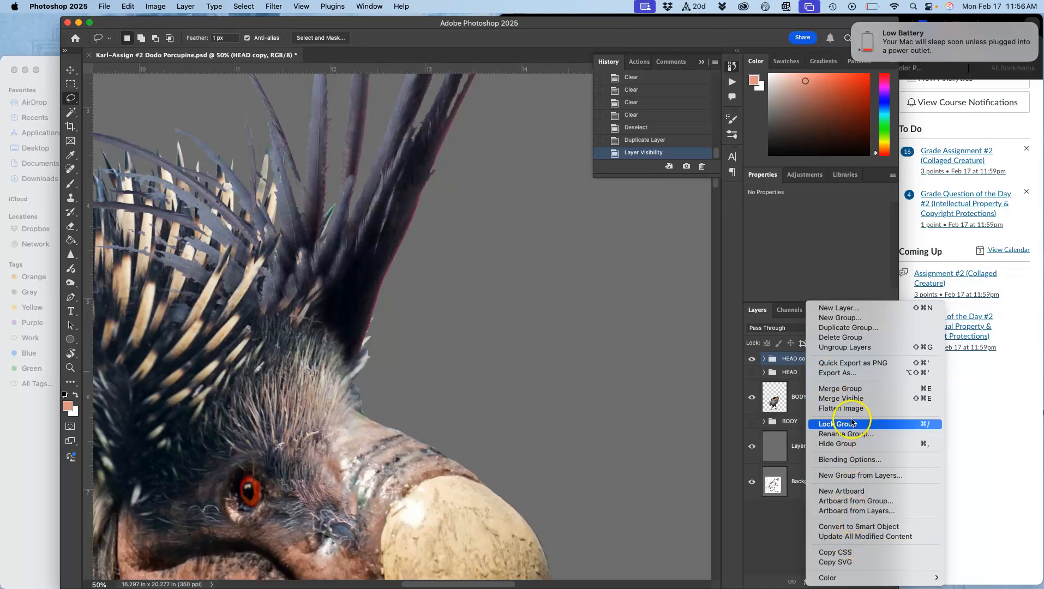
left_click(849, 388)
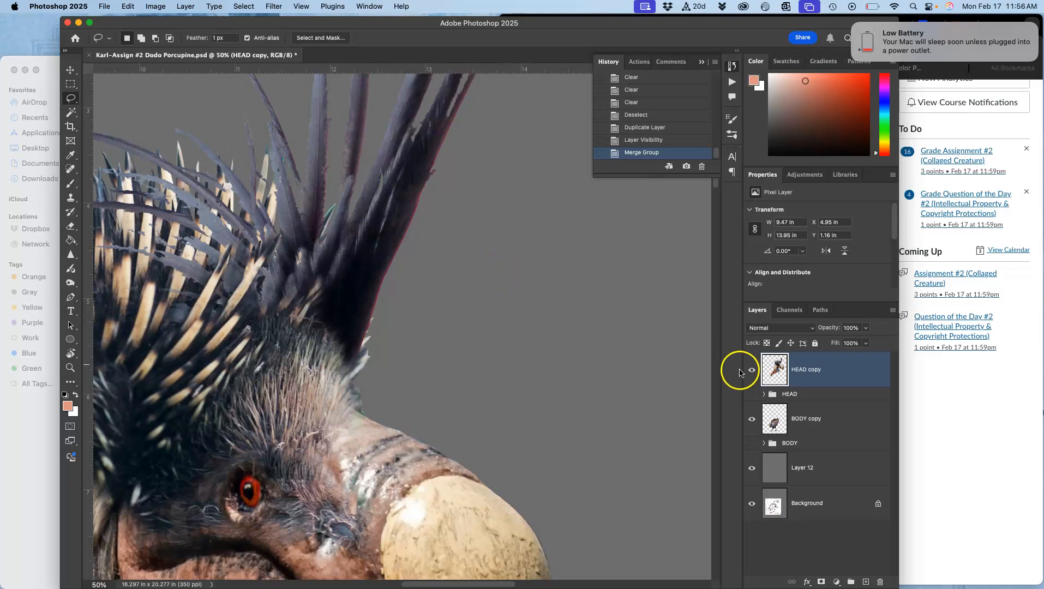
left_click(763, 393)
left_click(763, 394)
key("super+s")
Step: Clear the fringe at the base of the tall crest feathers on the HEAD copy layer
mouse_move(358, 397)
left_mouse_down()
mouse_move(362, 404)
mouse_move(393, 392)
mouse_move(421, 279)
left_mouse_up()
key("Delete")
left_click(416, 334)
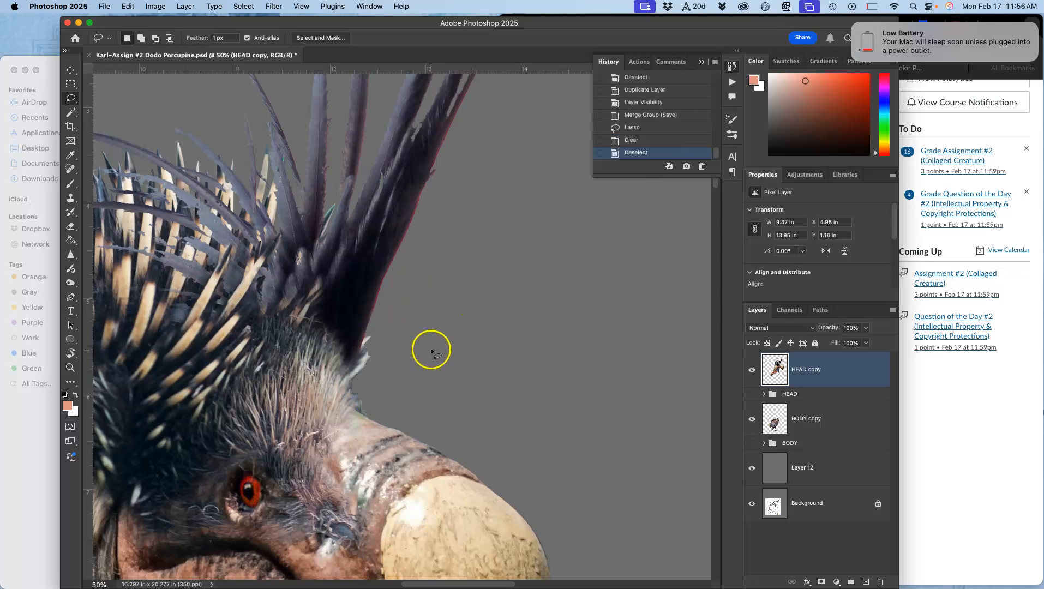
Step: Clear the pale fringe along the outer edge of the cream neck feathers
key("super+minus")
key("super+minus")
key("super+minus")
key("super+equal")
key("super+equal")
key("super+equal")
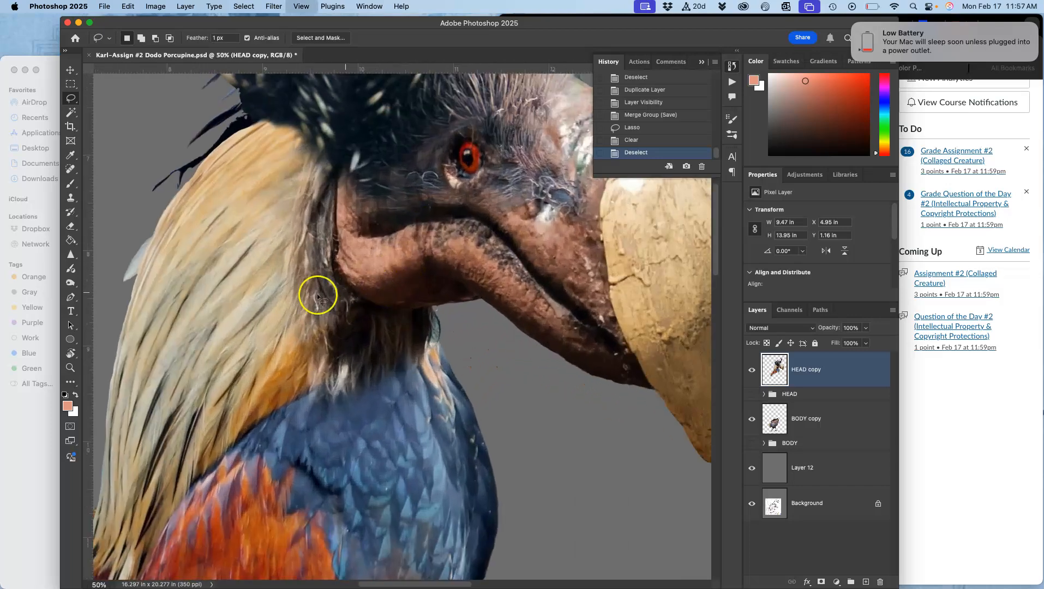
key("super+equal")
left_click_drag(232, 279, 491, 309)
mouse_move(340, 238)
left_mouse_down()
mouse_move(307, 310)
mouse_move(278, 321)
mouse_move(310, 216)
left_mouse_up()
key("BackSpace")
key("BackSpace")
key("BackSpace")
key("BackSpace")
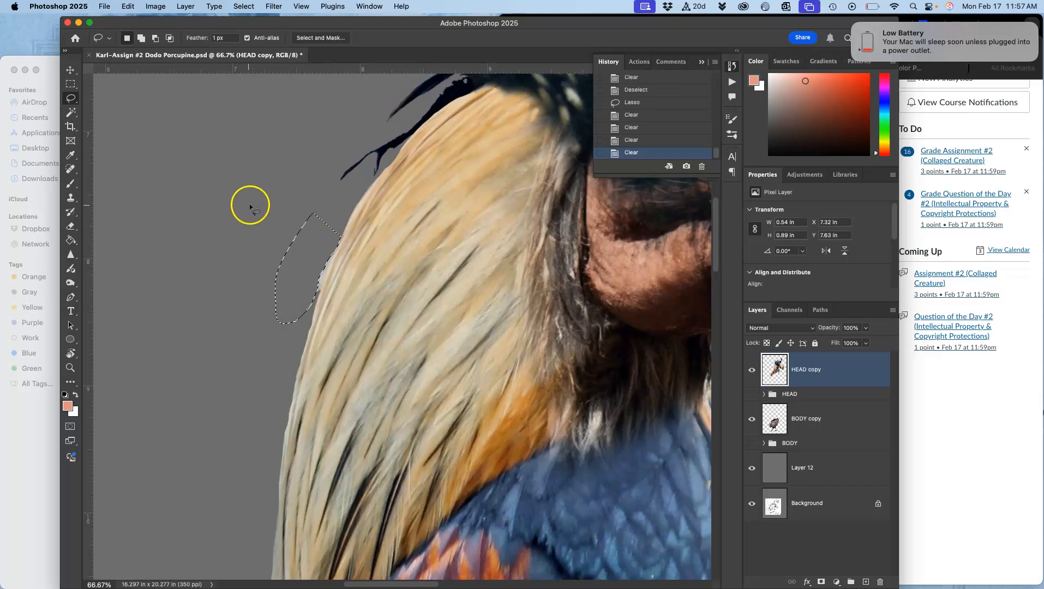
left_click(252, 208)
left_click(506, 228)
left_click(362, 233)
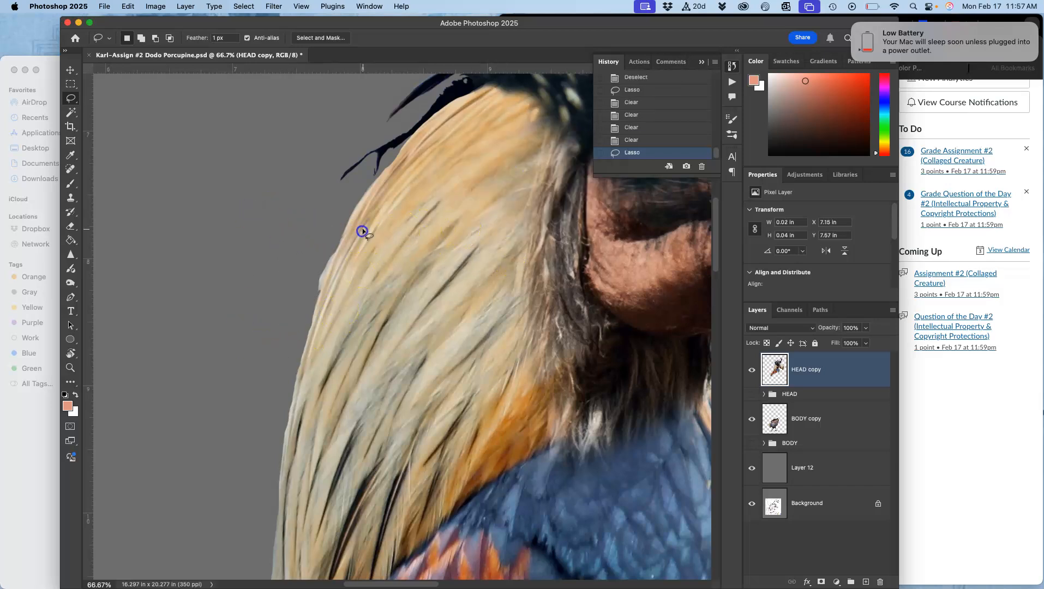
Step: Clear another small patch of fringe on the upper outer curve of the neck feathers
left_click_drag(449, 227, 391, 352)
mouse_move(275, 377)
left_mouse_down()
mouse_move(257, 419)
mouse_move(245, 411)
mouse_move(257, 373)
left_mouse_up()
key("Delete")
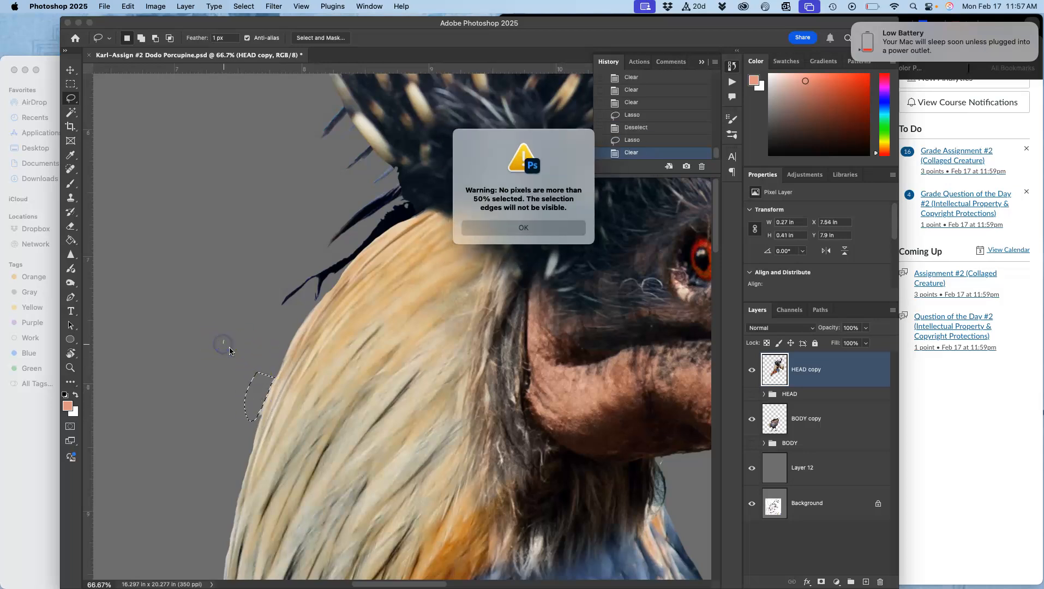
left_click(479, 227)
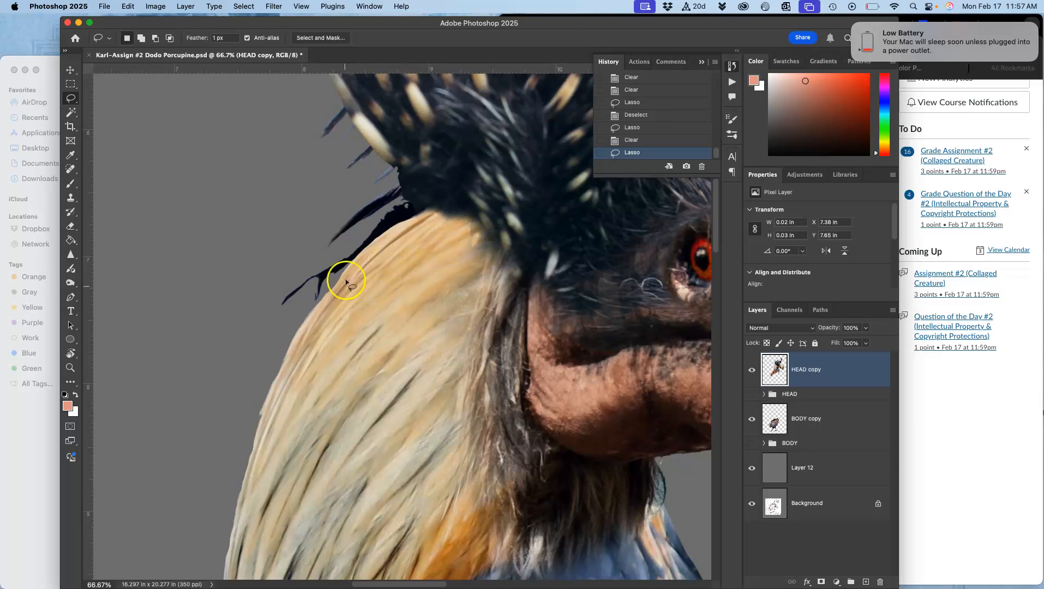
Step: Clear the stray pixels under the tip of the long curved crest feather above the head quills
left_click_drag(274, 252, 312, 410)
left_click_drag(337, 282, 299, 353)
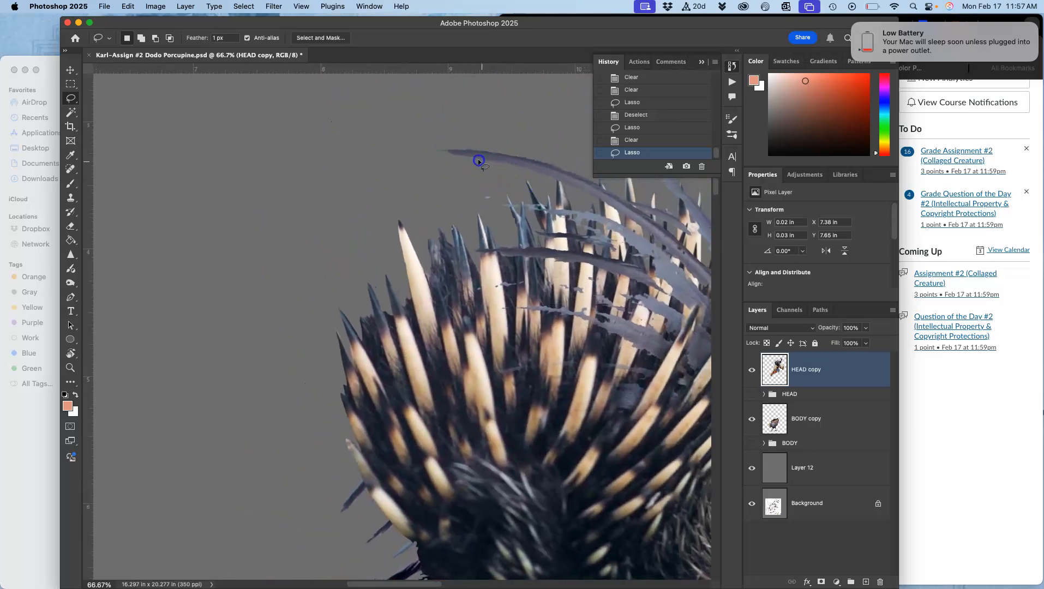
mouse_move(465, 161)
left_mouse_down()
mouse_move(488, 211)
mouse_move(510, 185)
mouse_move(493, 170)
mouse_move(512, 183)
mouse_move(461, 194)
left_mouse_up()
key("Delete")
key("Delete")
key("Delete")
key("Delete")
left_click(468, 194)
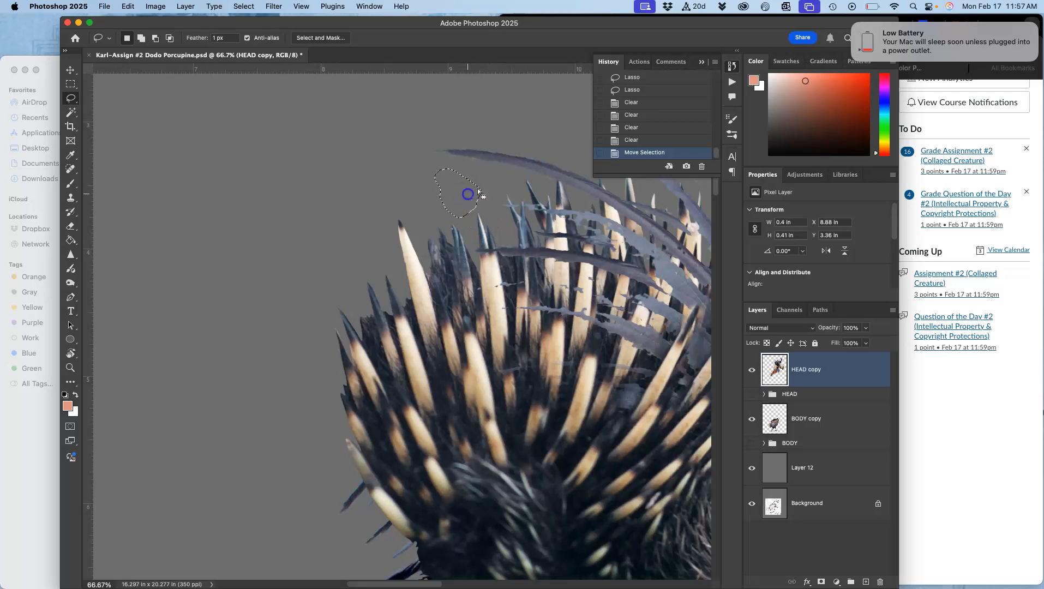
Step: Clear more stray pixels around the crest feathers on top of the head
left_click_drag(529, 211, 386, 258)
mouse_move(562, 213)
left_mouse_down()
mouse_move(567, 233)
mouse_move(566, 217)
mouse_move(454, 255)
mouse_move(338, 371)
mouse_move(330, 345)
mouse_move(333, 363)
mouse_move(334, 338)
left_mouse_up()
key("Delete")
left_click(519, 173)
left_click(422, 286)
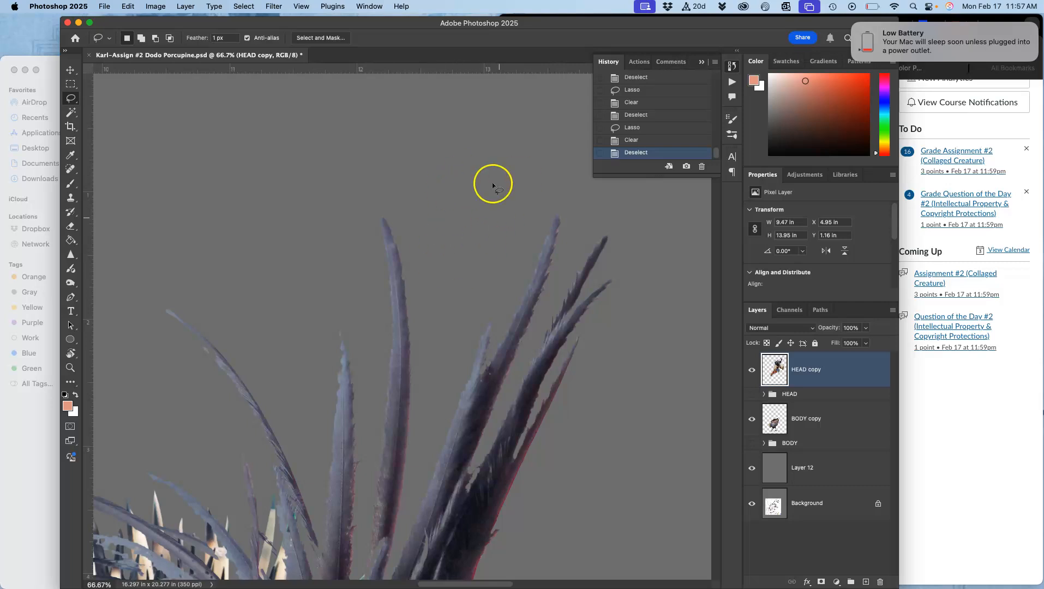
Step: Trim the leftover light strands where the tall crest feathers meet the forehead above the beak
left_click_drag(526, 251, 363, 231)
left_click_drag(403, 313, 552, 172)
left_click_drag(477, 268, 478, 265)
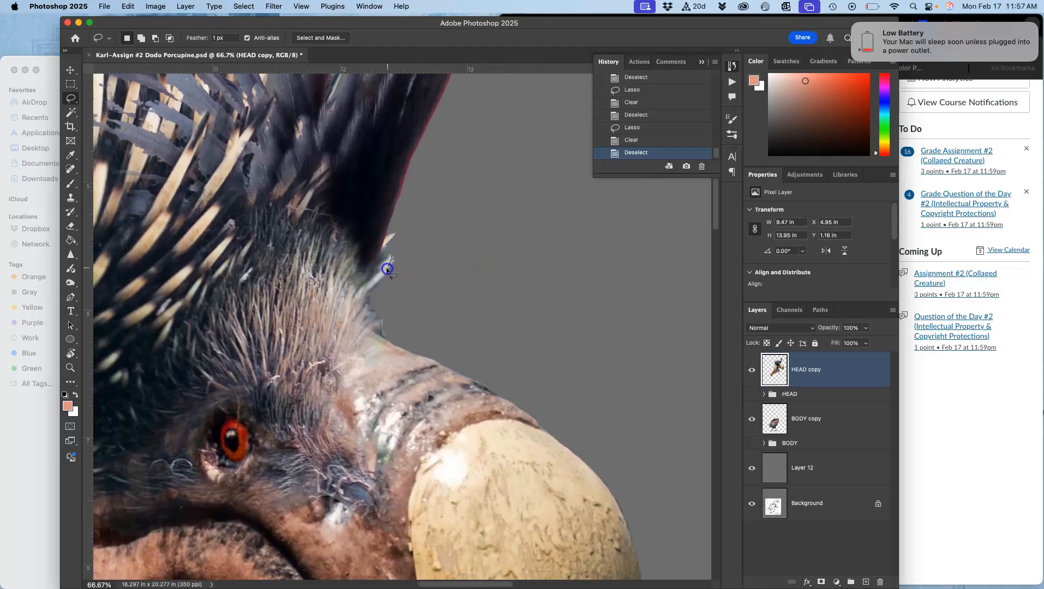
left_click_drag(376, 288, 406, 253)
key("Delete")
left_click(466, 222)
Step: Lasso the stray specks below the tail beside the leg and clear them from the BODY copy layer
left_click_drag(535, 322, 528, 181)
left_click_drag(495, 296, 504, 180)
left_click_drag(473, 322, 564, 223)
left_click_drag(472, 319, 567, 190)
mouse_move(449, 282)
left_mouse_down()
mouse_move(561, 186)
mouse_move(492, 181)
left_mouse_up()
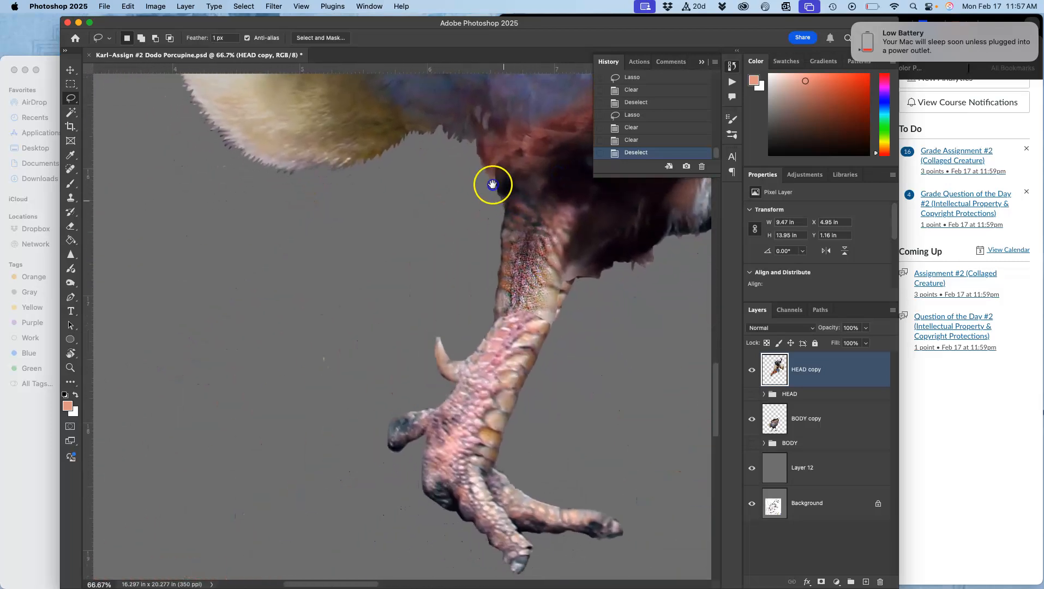
mouse_move(246, 236)
left_mouse_down()
mouse_move(272, 303)
mouse_move(295, 265)
mouse_move(260, 257)
mouse_move(233, 304)
mouse_move(277, 255)
left_mouse_up()
key("Delete")
left_click(333, 243)
left_click(807, 418)
key("Delete")
left_click(353, 288)
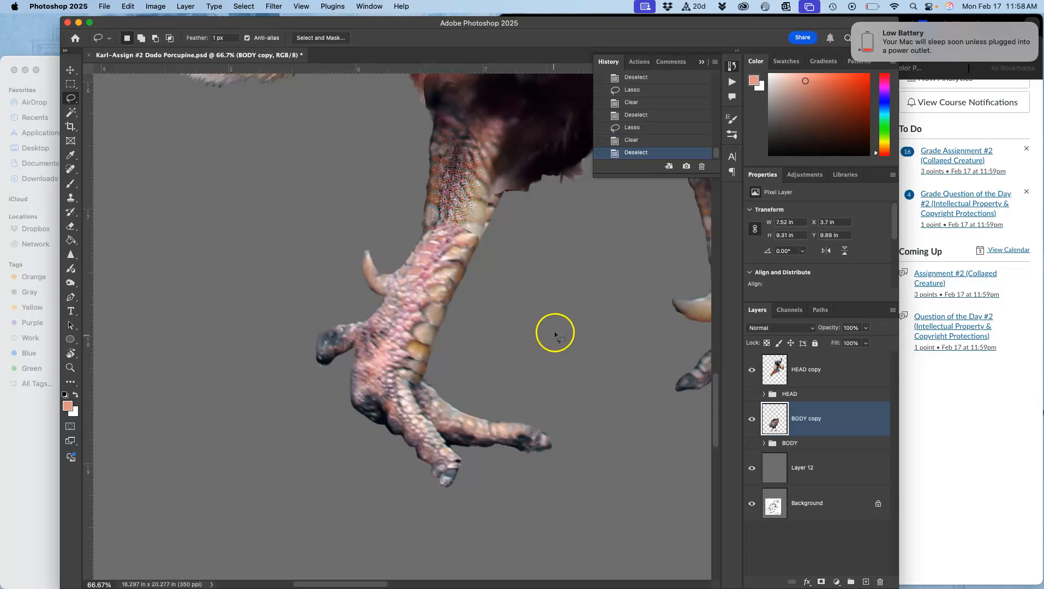
Step: Hide Layer 12 and the Background layer
key("super+minus")
key("super+minus")
key("super+minus")
key("super+minus")
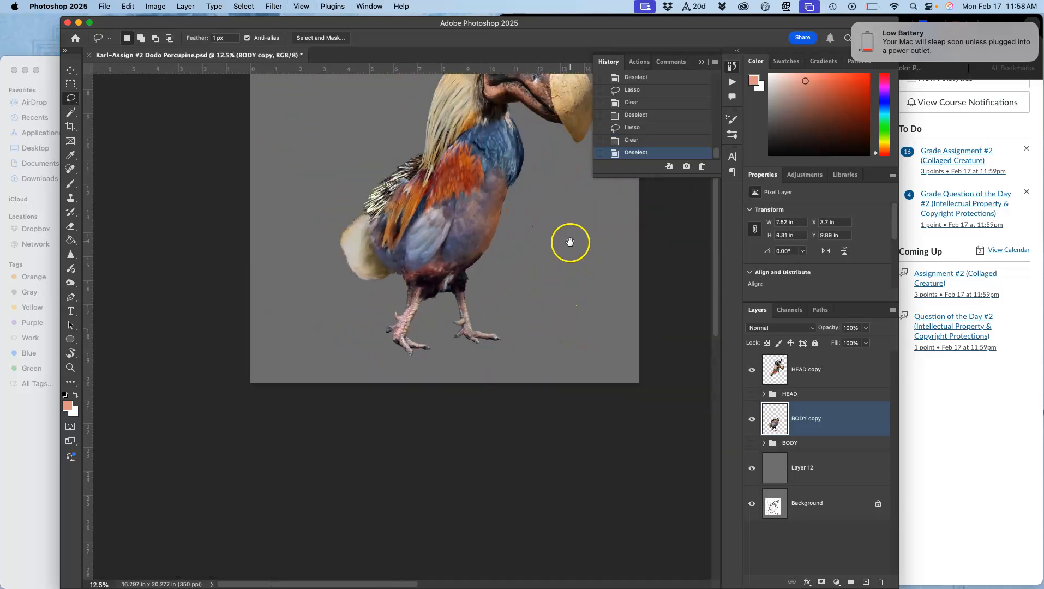
key("super+minus")
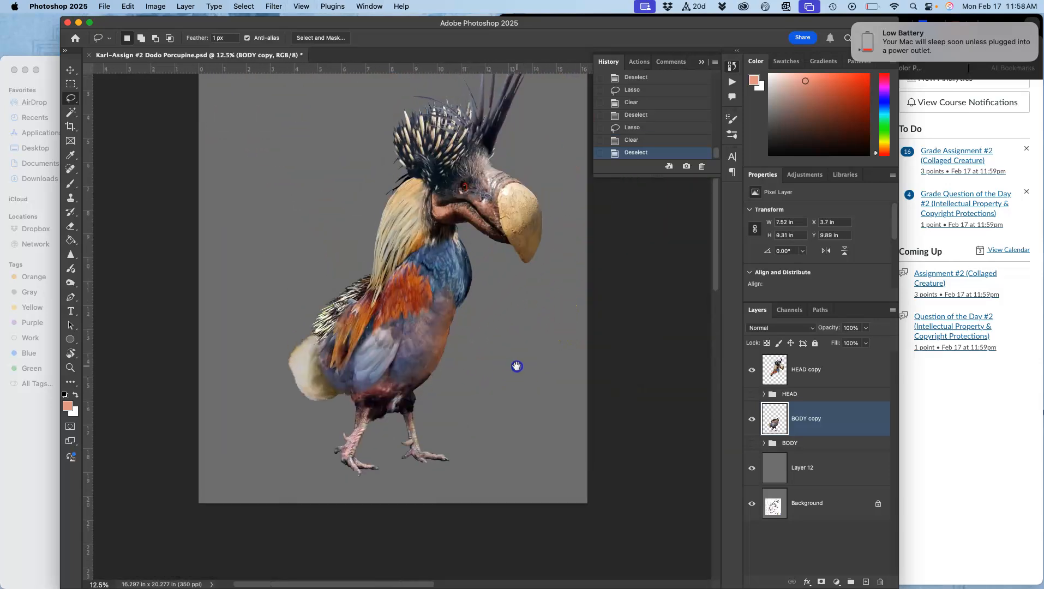
left_click(751, 468)
left_click(751, 504)
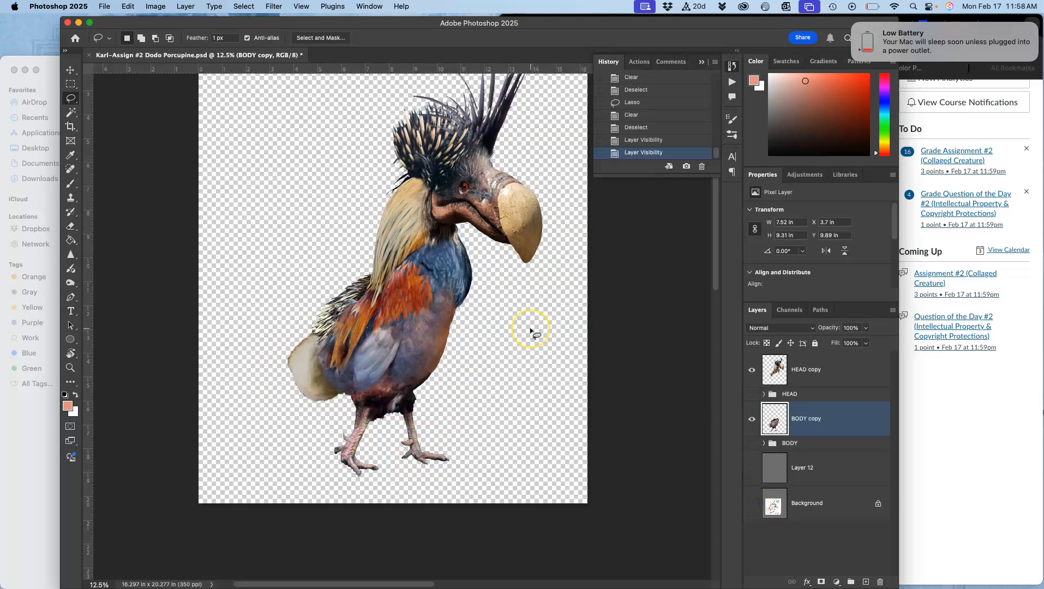
scroll(499, 319, "up", 5)
scroll(499, 319, "right", 3)
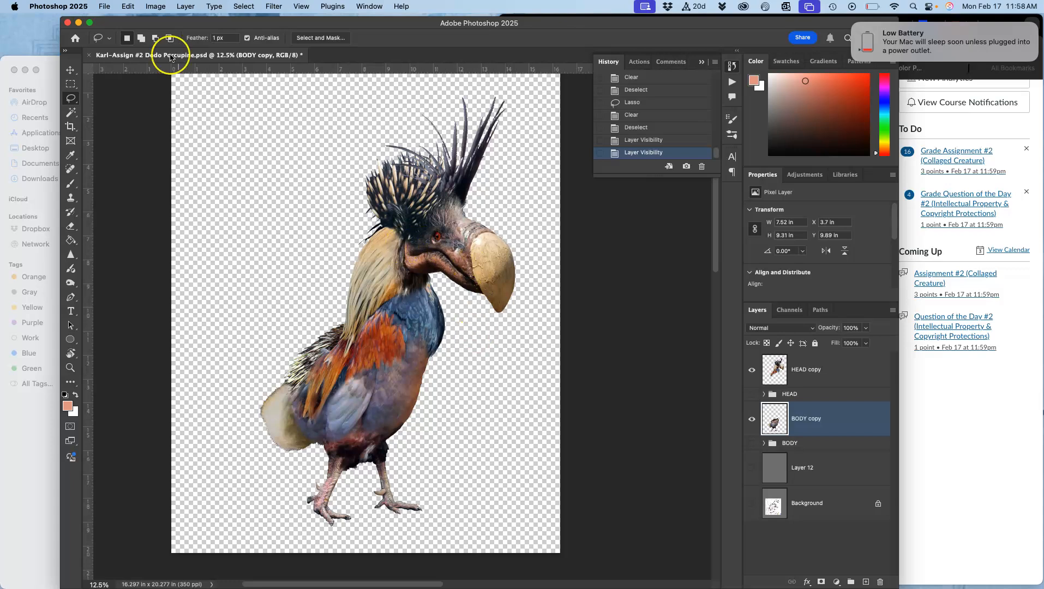
Step: Save a copy of the creature as a PNG with the large file size option and the original file name plus copy
left_click(105, 7)
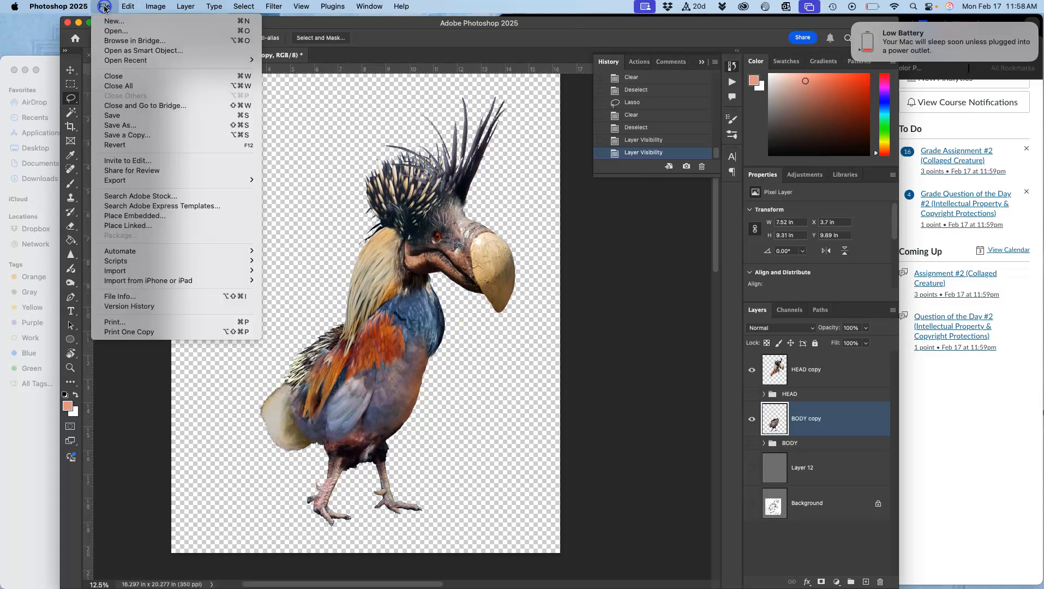
left_click(124, 137)
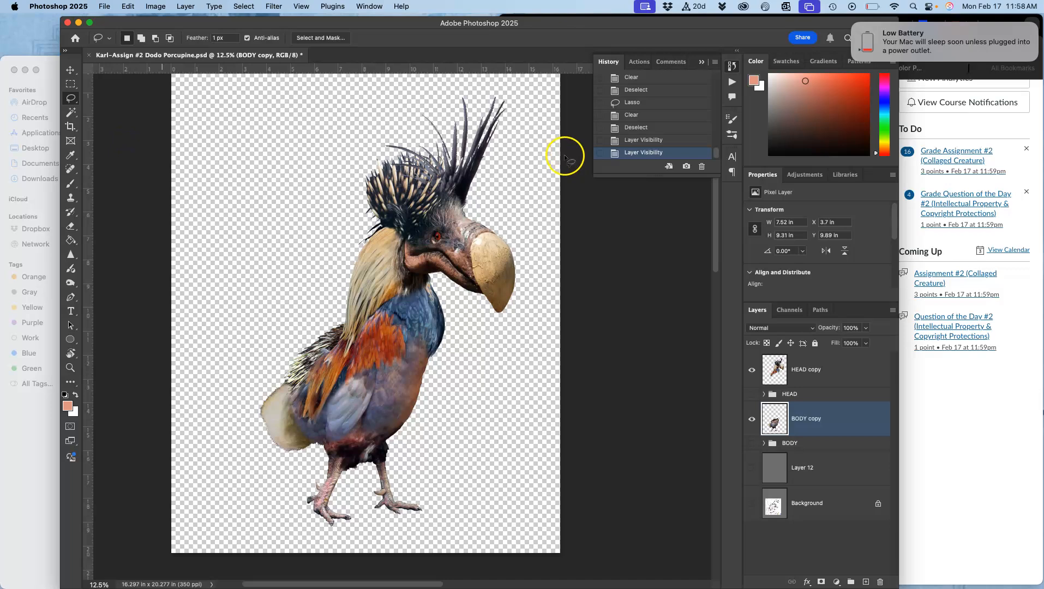
left_click(512, 238)
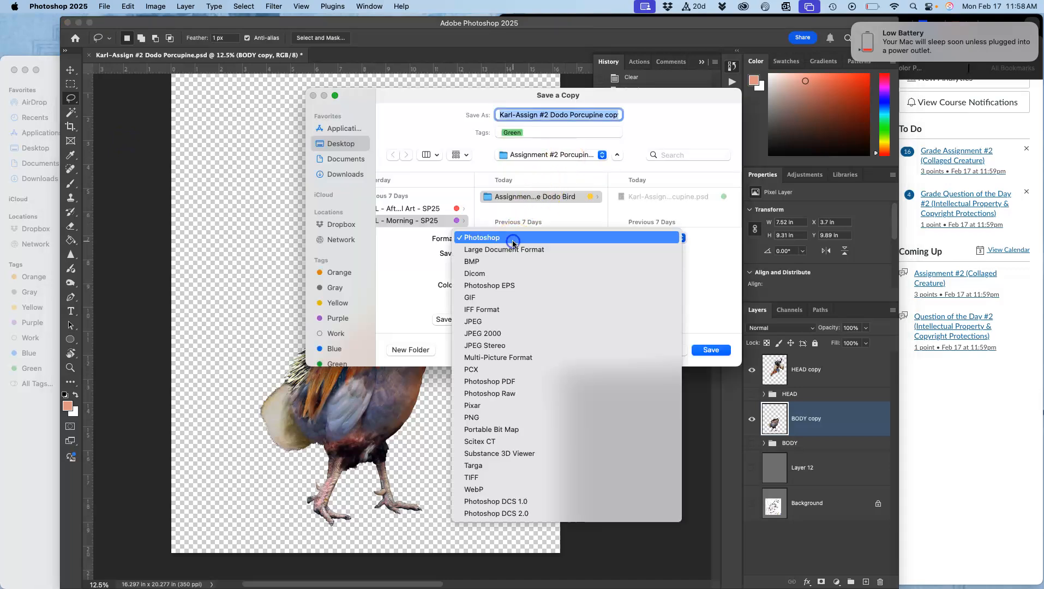
left_click(507, 423)
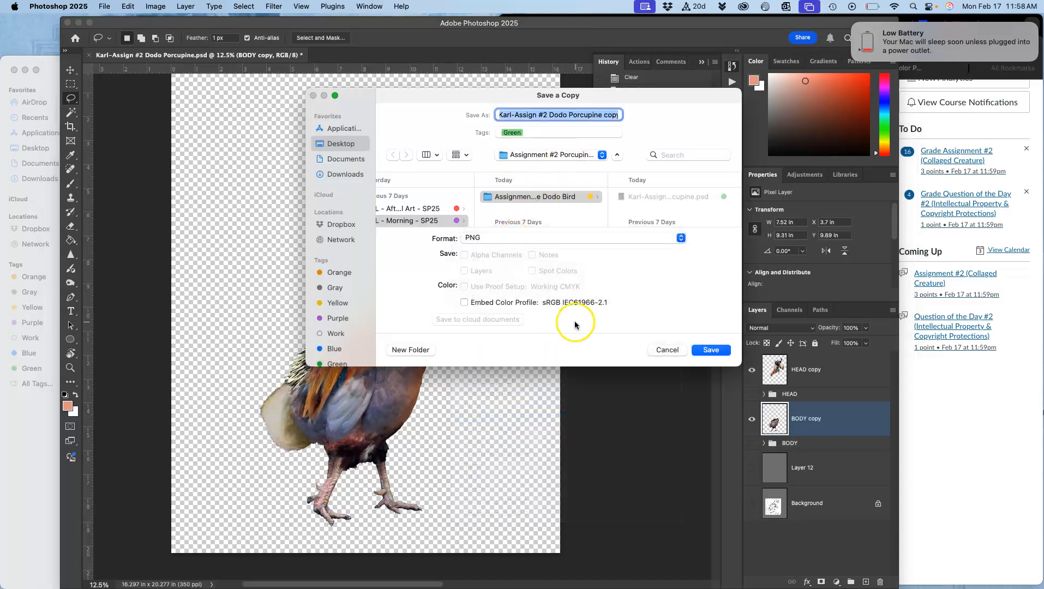
left_click(710, 349)
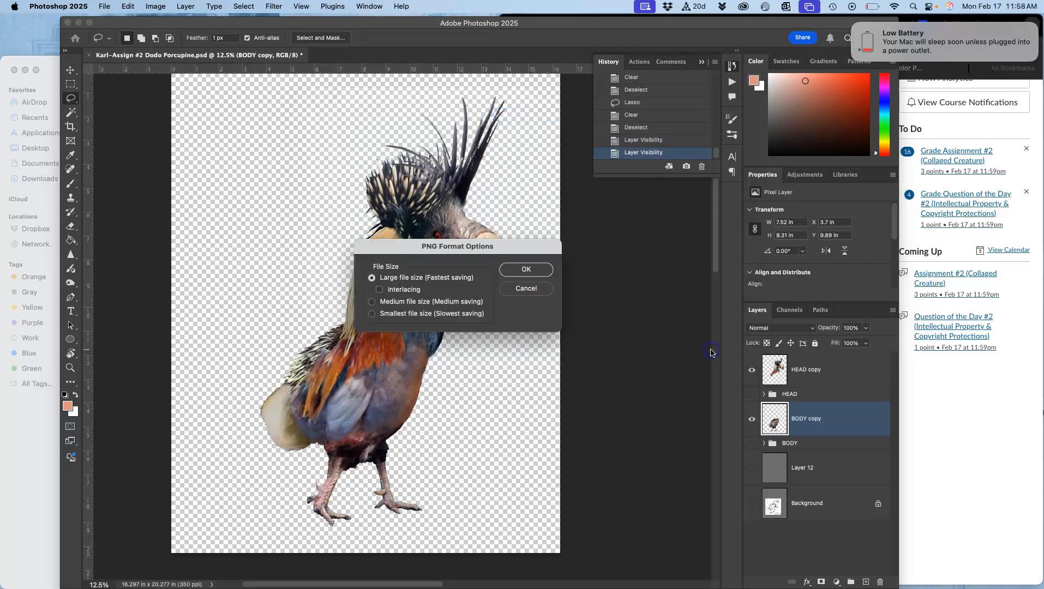
left_click(524, 270)
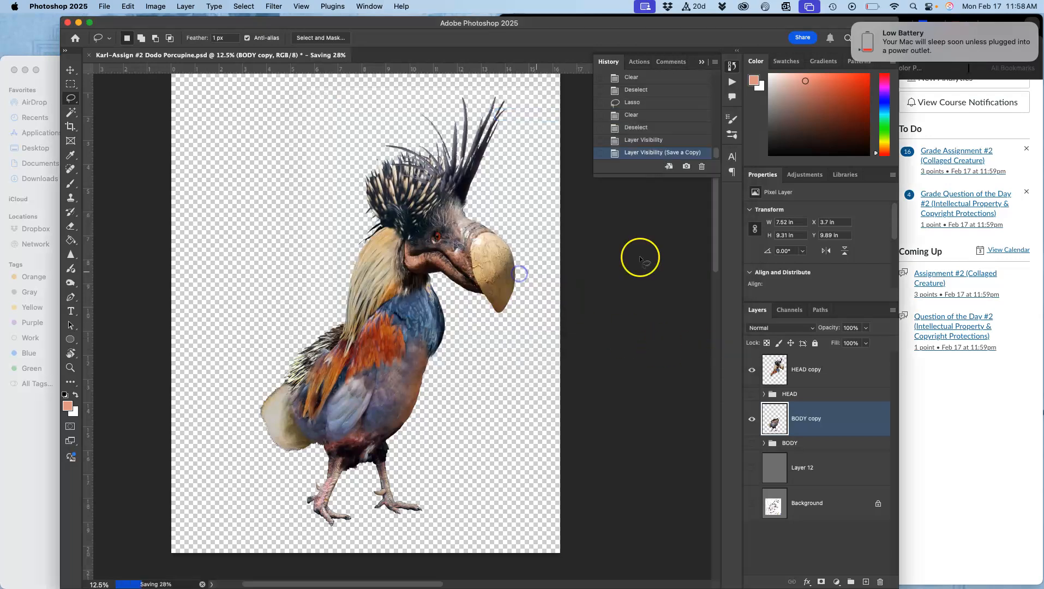
Step: Switch to Chrome and open the Assignments page from the course home page
left_click(1010, 384)
scroll(771, 244, "up", 3)
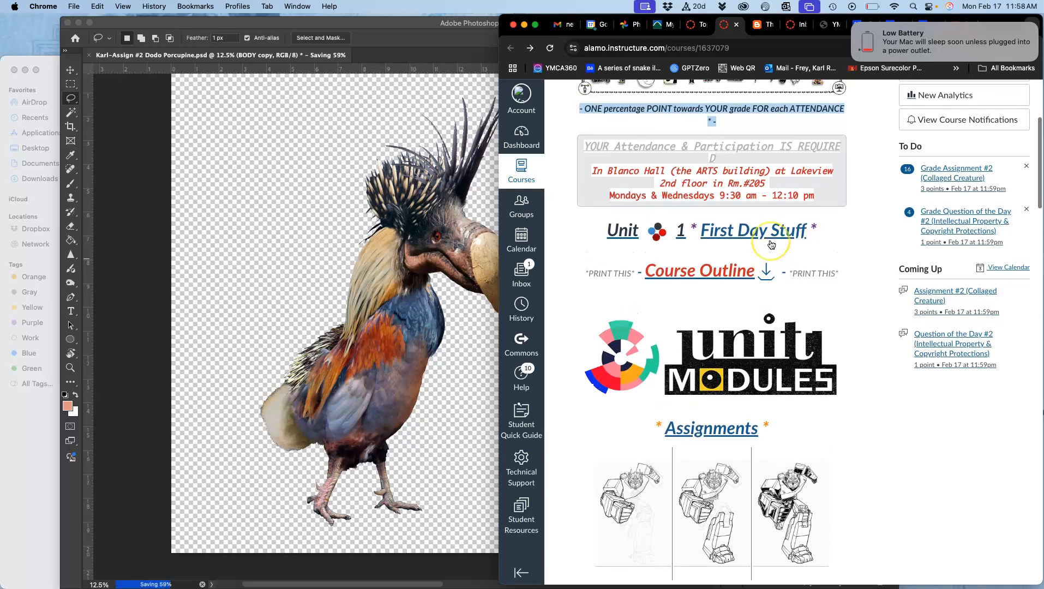
scroll(770, 244, "down", 5)
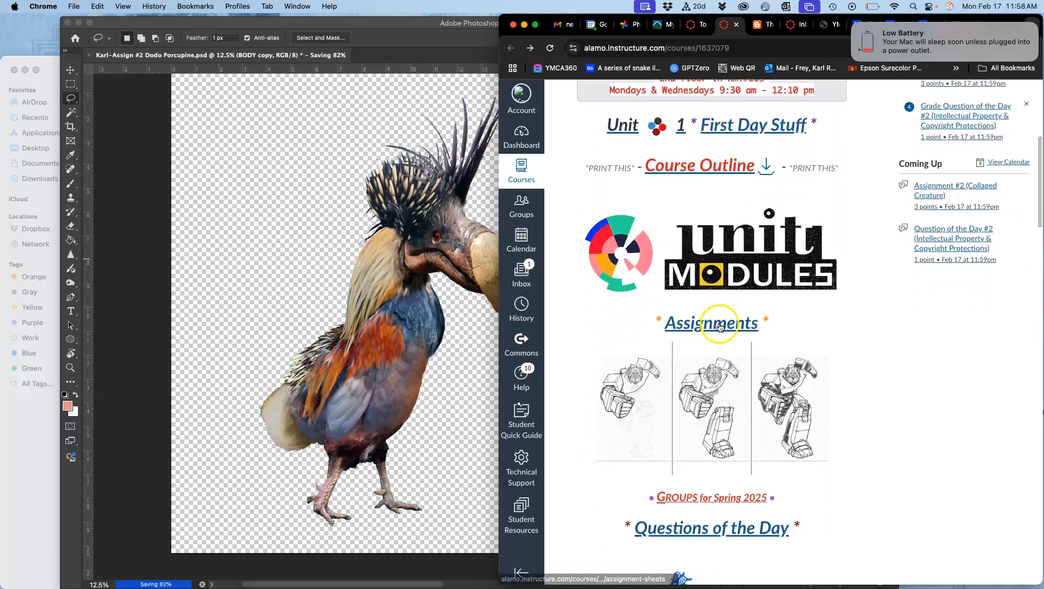
left_click(718, 325)
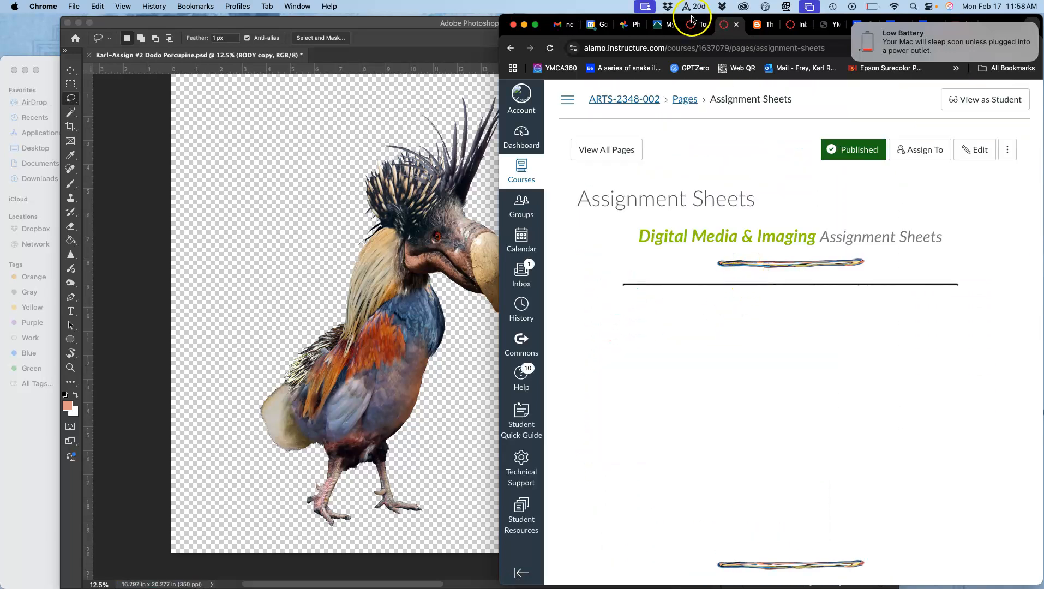
Step: Return to the open discussion topic and open the instructor's dodo-porcupine post for editing
left_click(701, 25)
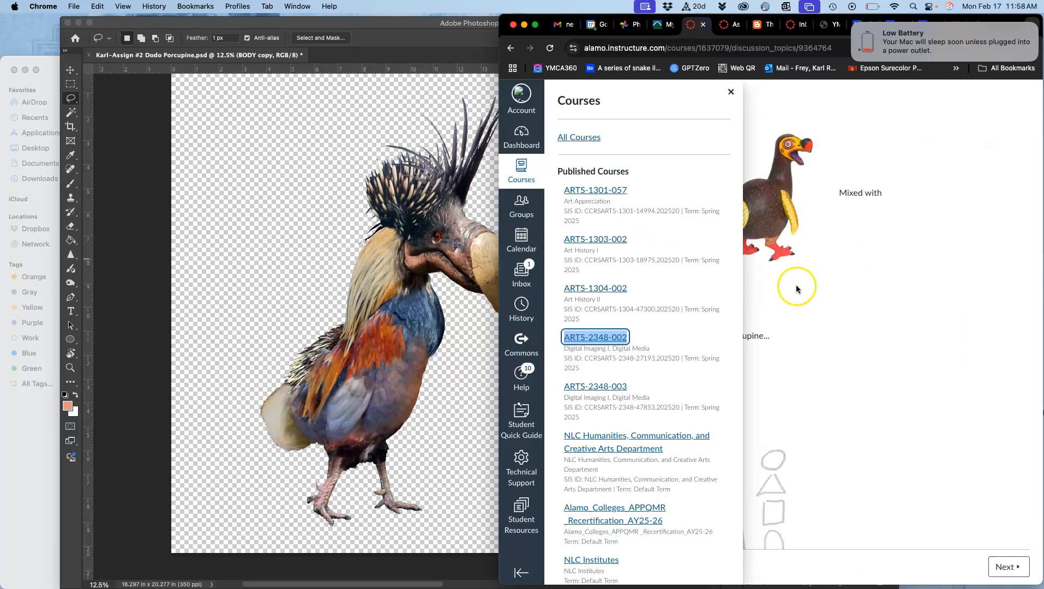
left_click(798, 289)
scroll(798, 289, "up", 5)
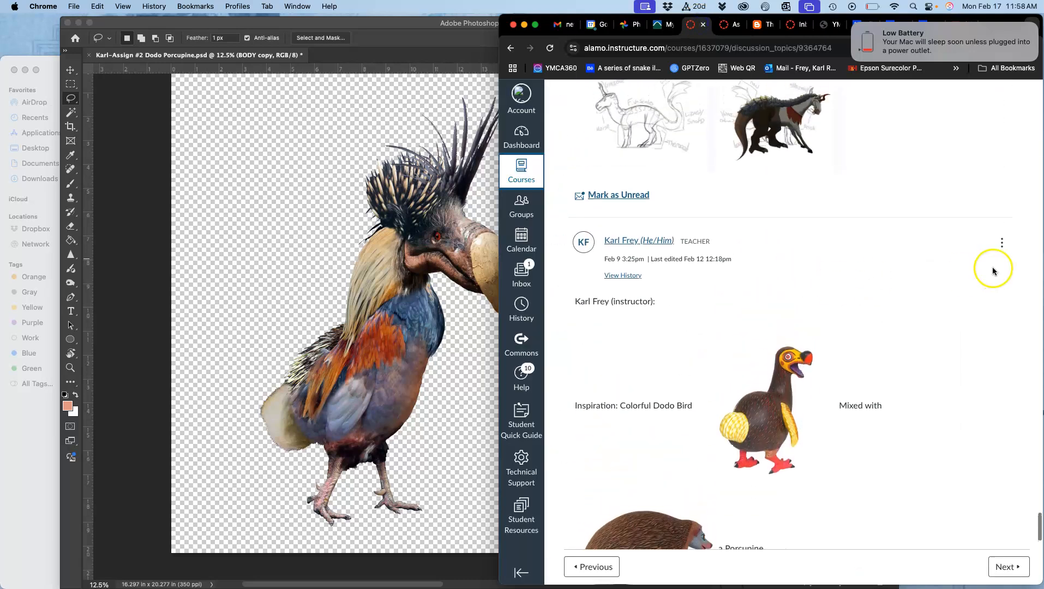
left_click(1002, 244)
left_click(916, 307)
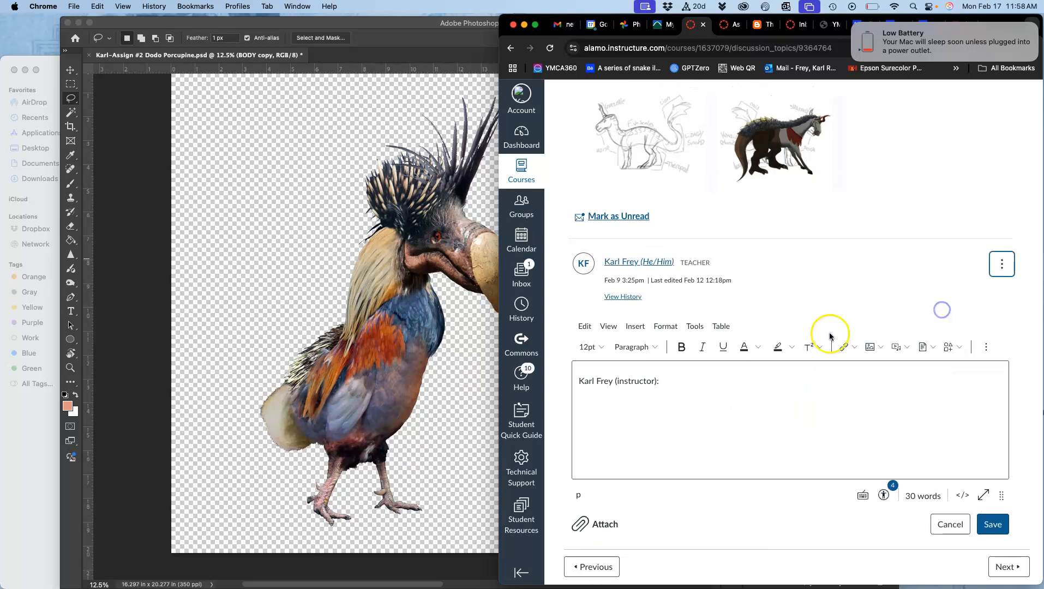
Step: Add the line "Requirement my completed Composite Create uploaded as a .PNG with the background turned off:" below the post's last screenshot
scroll(736, 410, "down", 15)
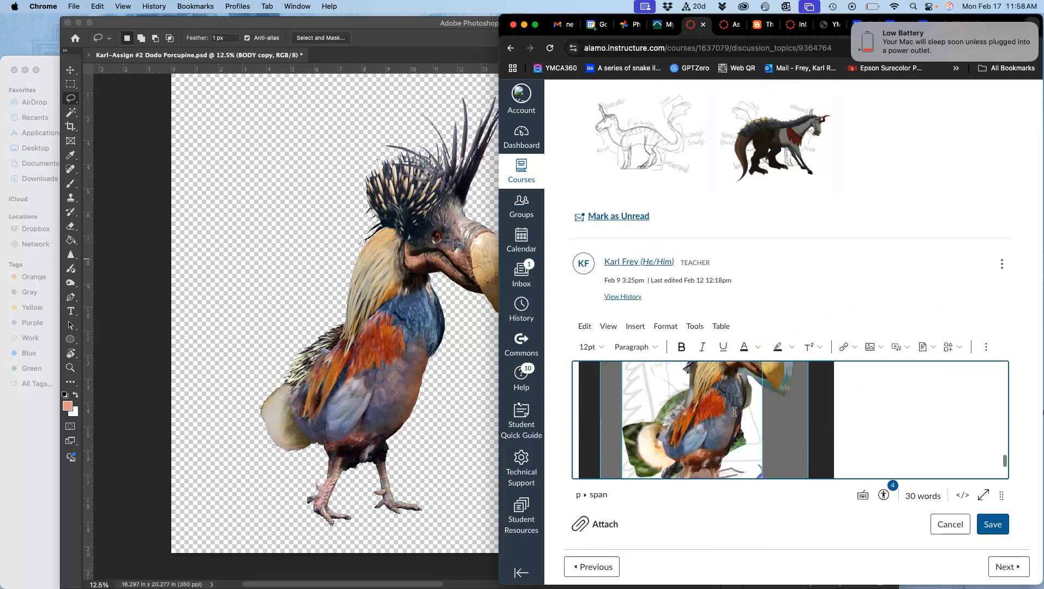
left_click(841, 443)
key("Return")
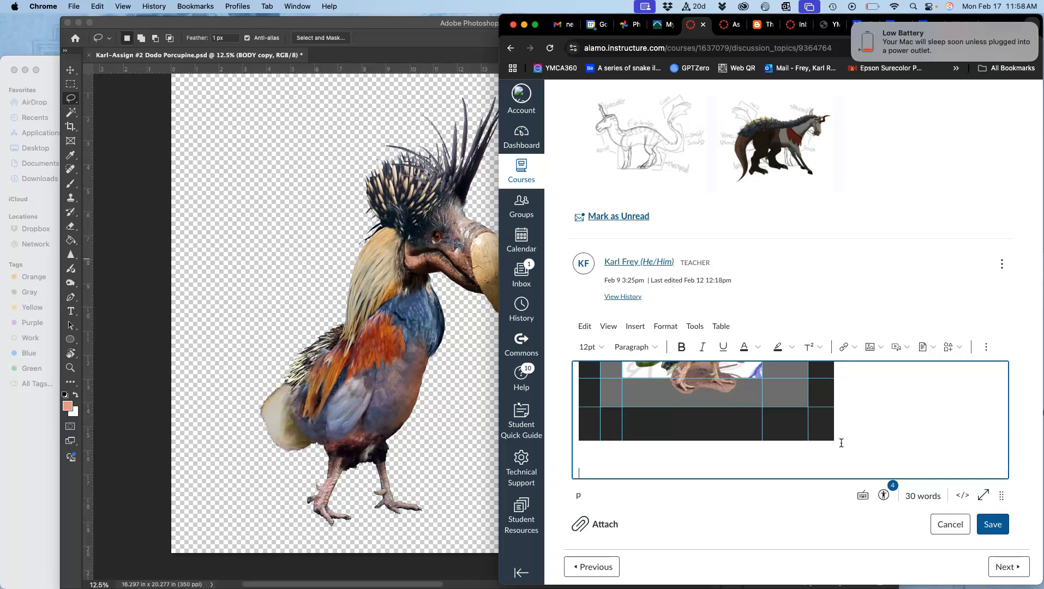
type("Co")
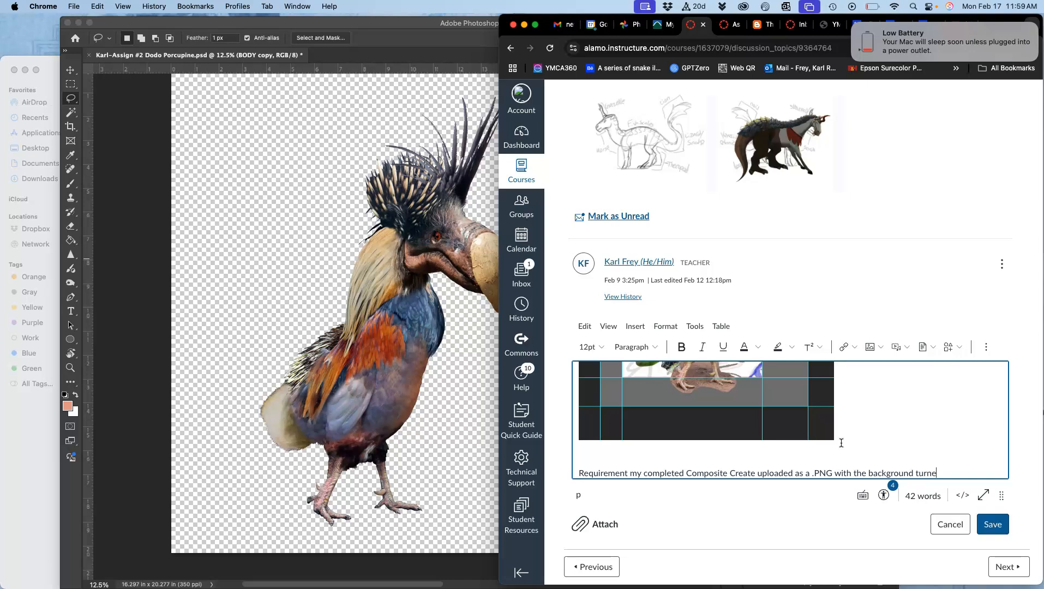
type(":")
key("Return")
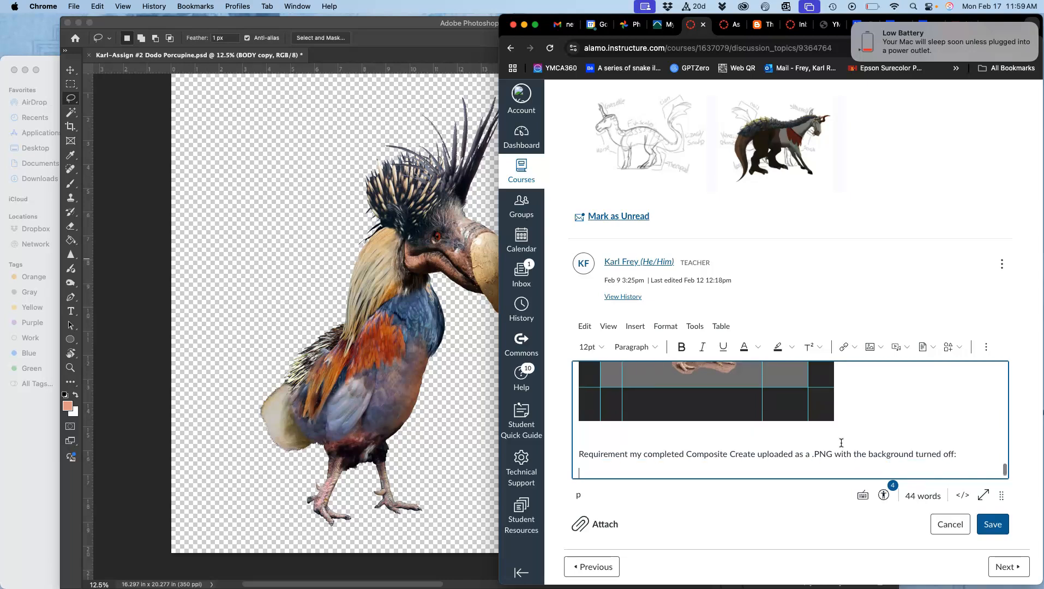
Step: Switch to Finder and give the Dodo Porcupine copy PNG file an orange tag
left_click(51, 87)
left_click(543, 256)
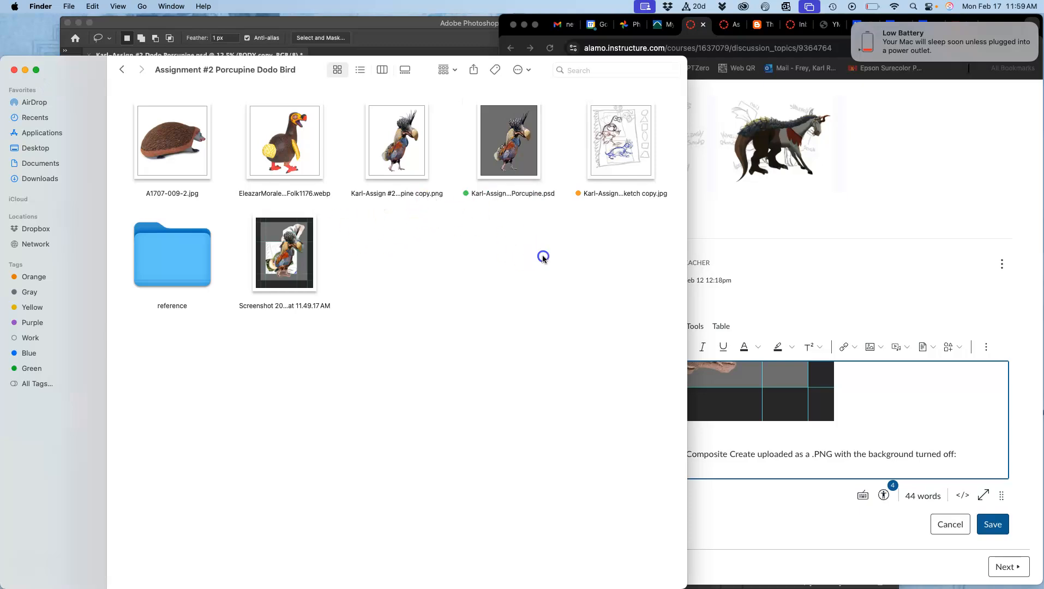
right_click(415, 162)
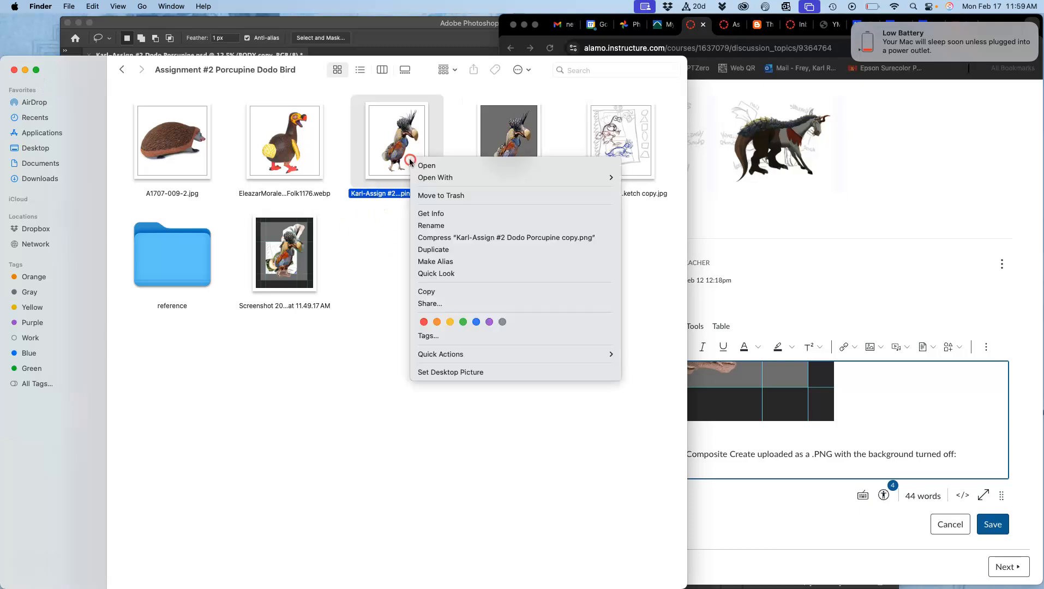
left_click(437, 321)
Step: Insert the Dodo Porcupine copy PNG into the discussion post below the requirement line
left_click_drag(397, 142, 722, 474)
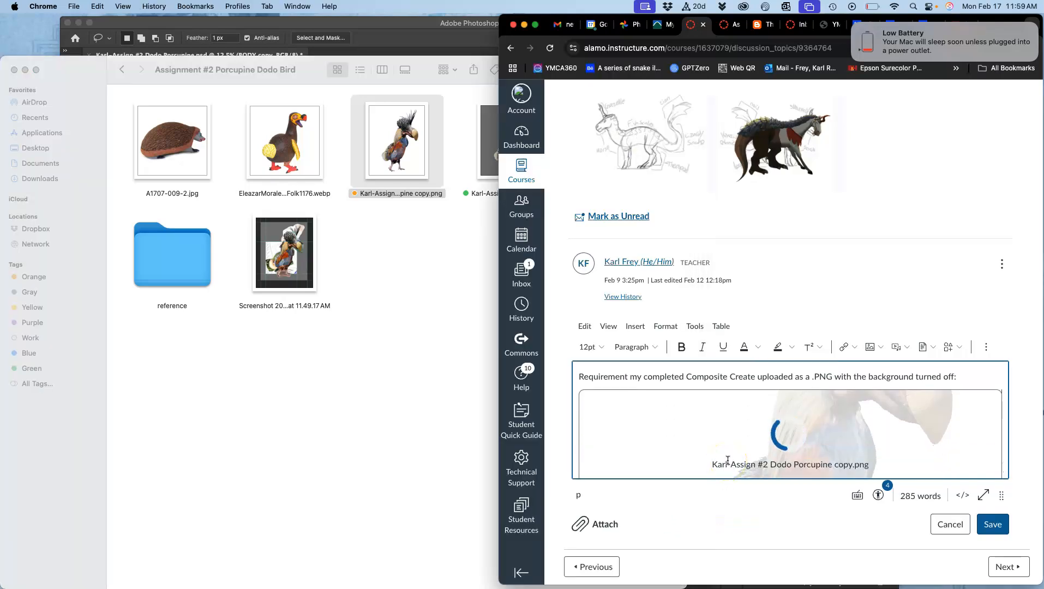
left_click(769, 465)
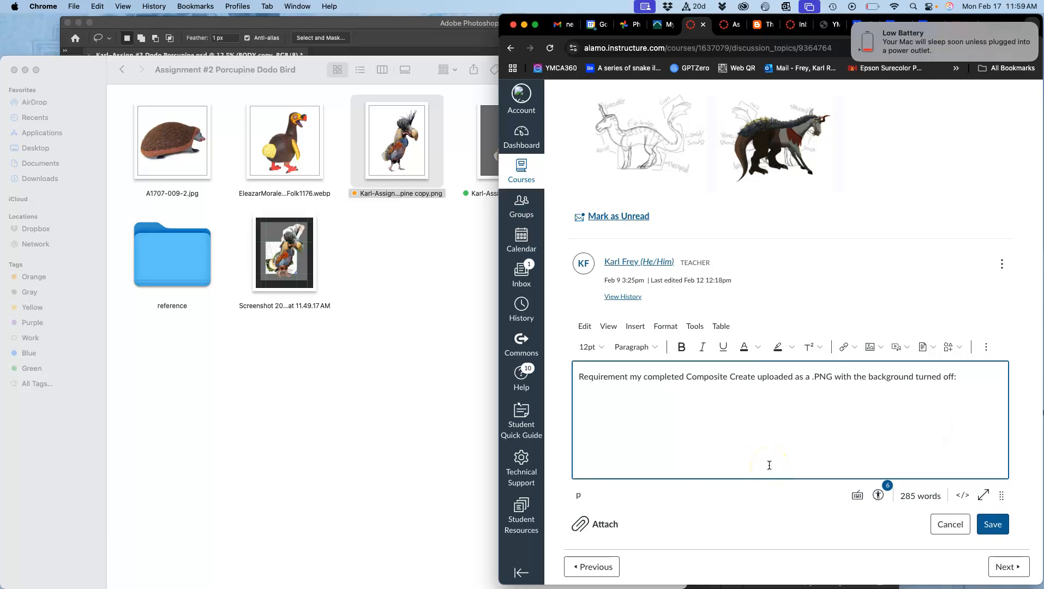
left_click(859, 431)
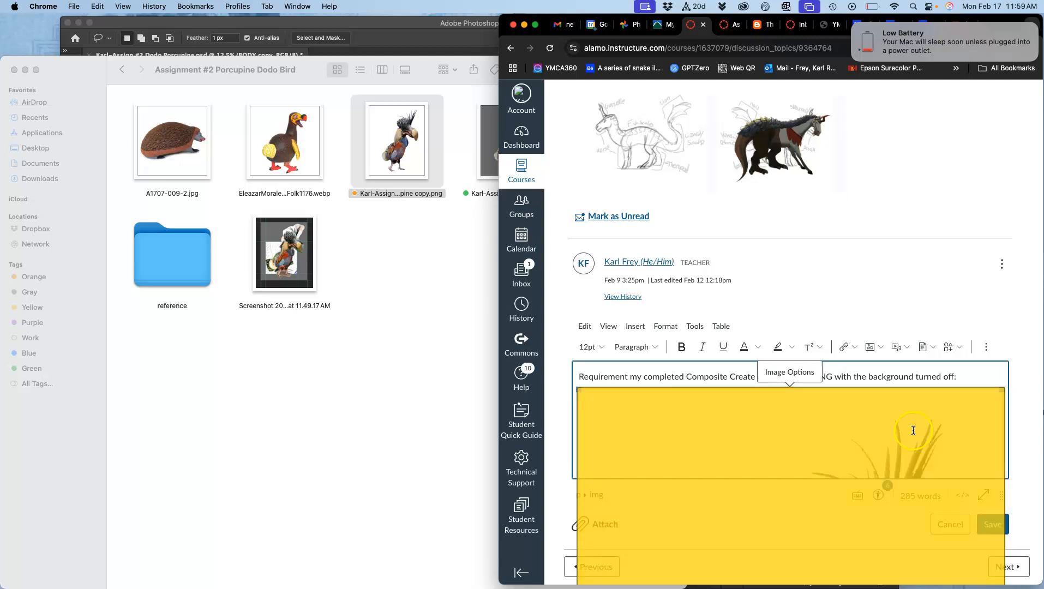
Step: Shrink the inserted creature image to about half the editor's width, save the post and review it
left_click_drag(1002, 389, 771, 388)
left_click(994, 524)
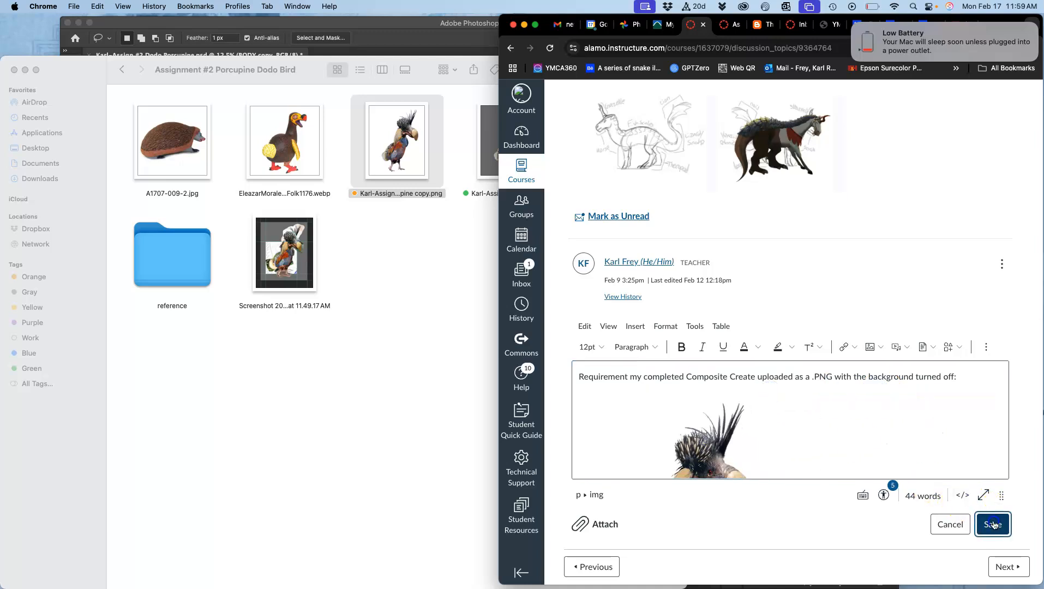
left_click(939, 433)
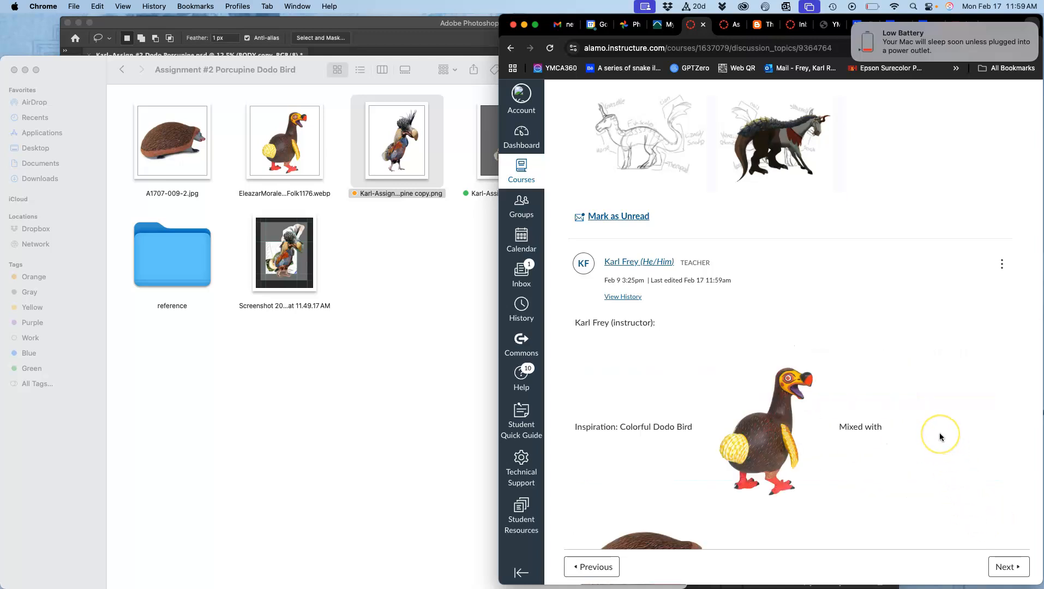
scroll(939, 434, "down", 5)
scroll(939, 433, "down", 15)
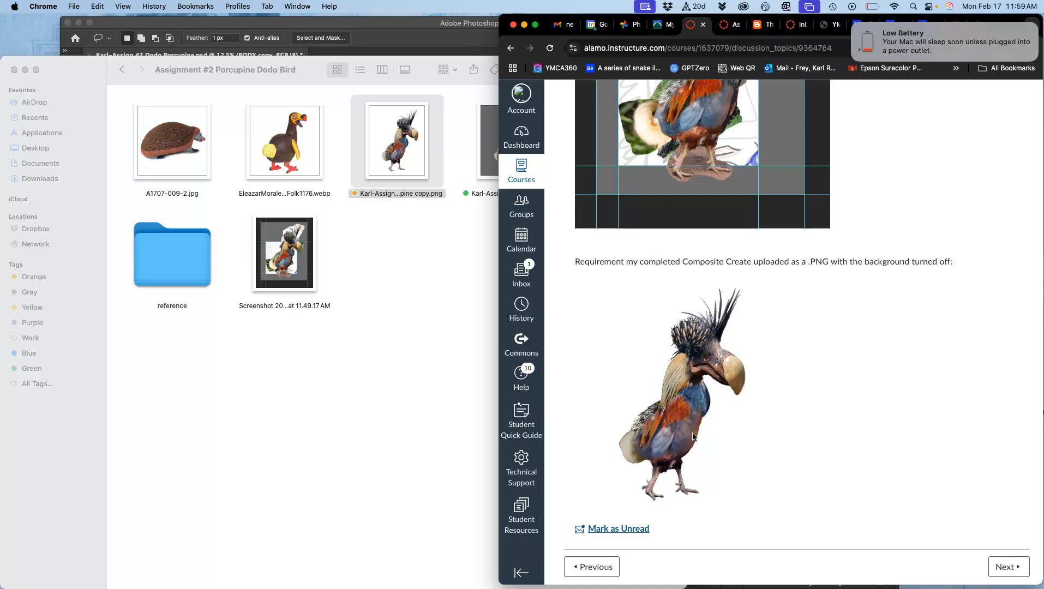
Step: Open the Dodo Porcupine copy PNG in Preview to check its transparent background against the posted image, and close it
left_click(409, 254)
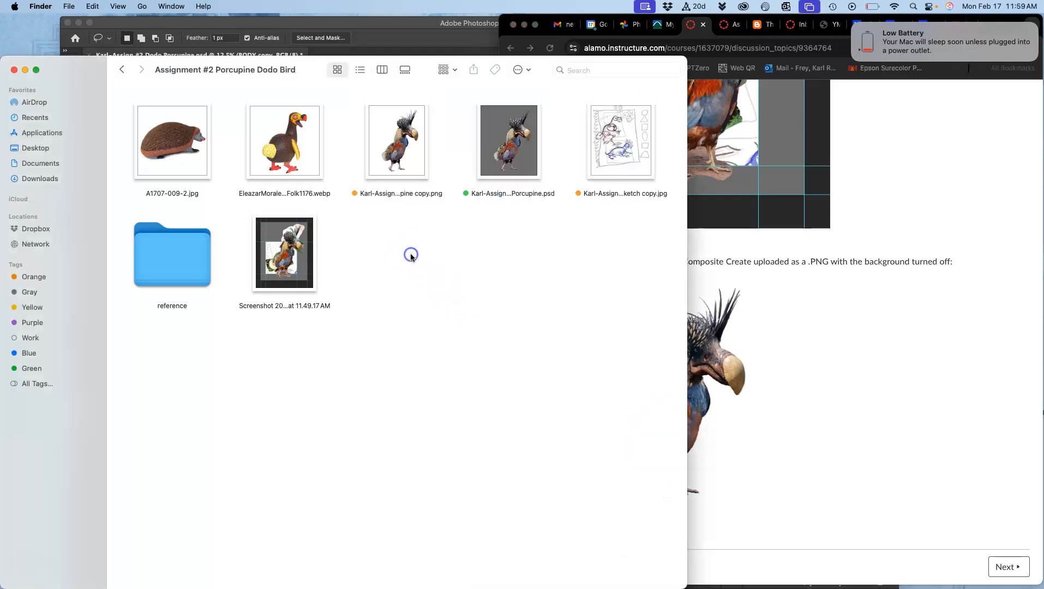
left_click(401, 165)
double_click(400, 165)
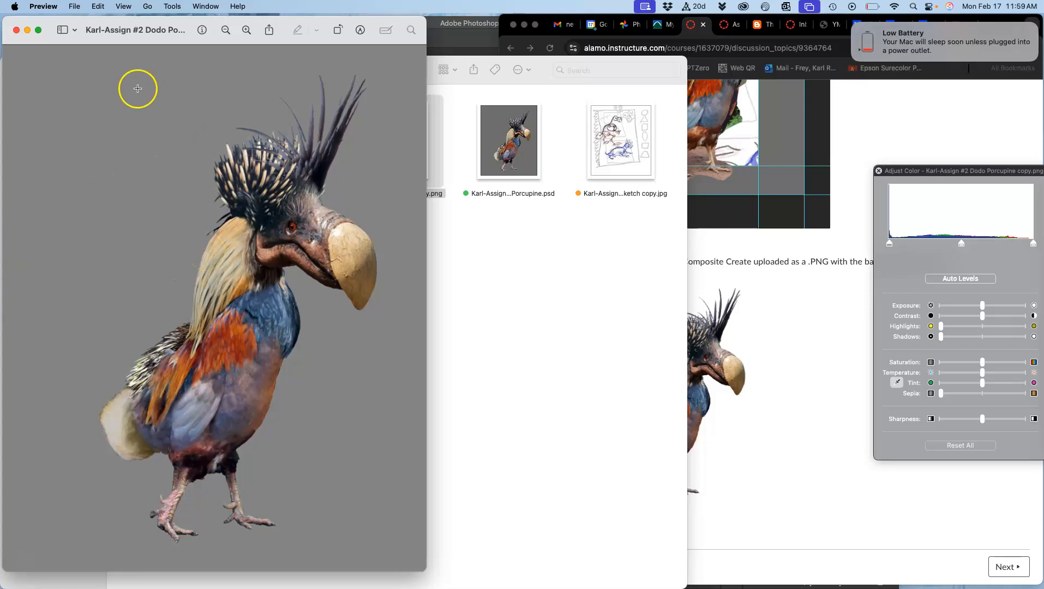
left_click(17, 30)
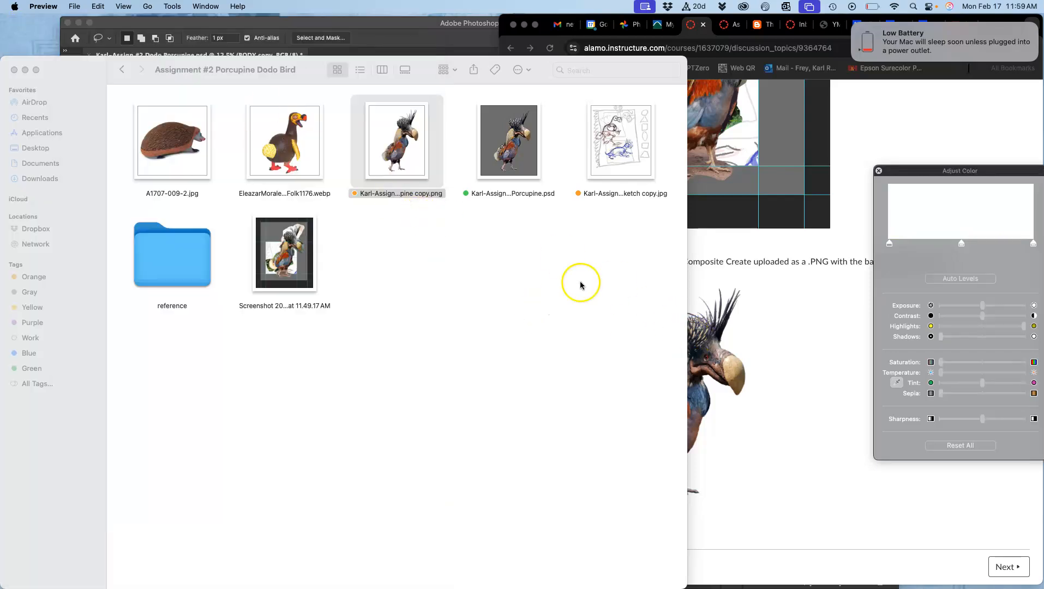
left_click(776, 180)
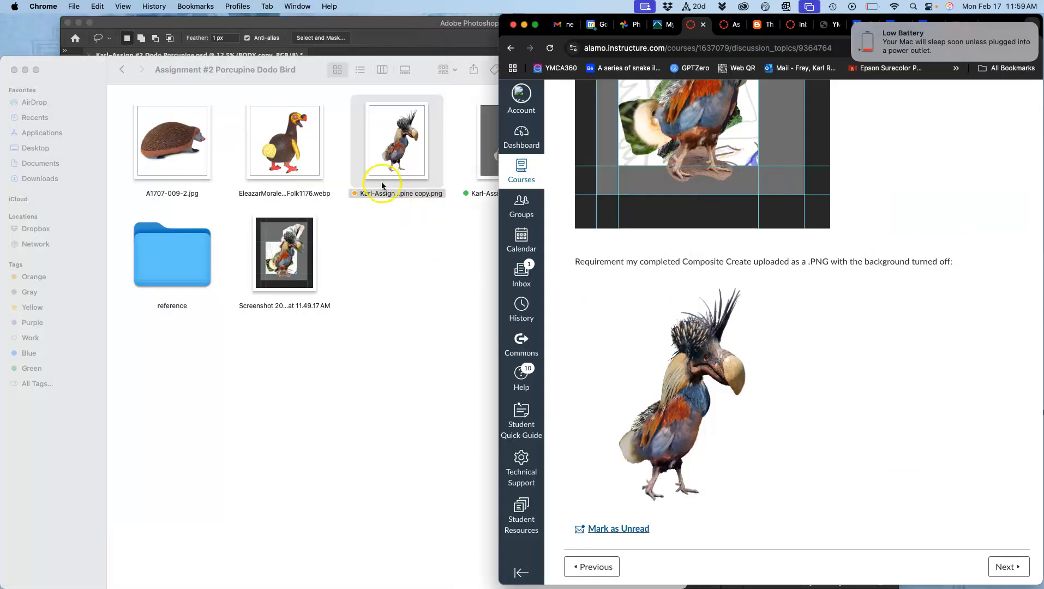
Step: Switch to Photoshop and stamp the visible layers into a new merged layer above HEAD copy
left_click(242, 24)
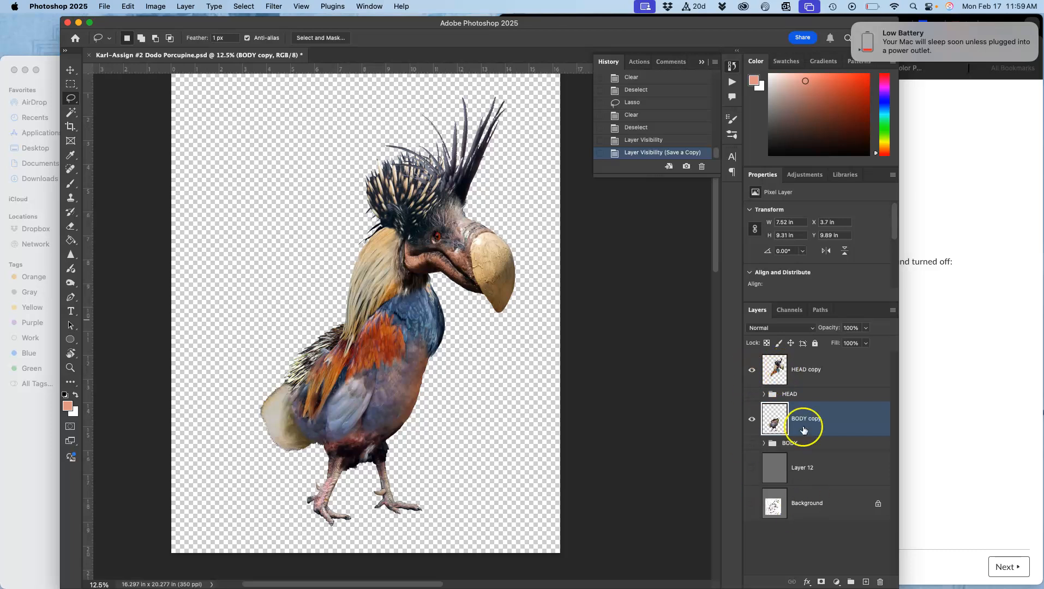
left_click(822, 382)
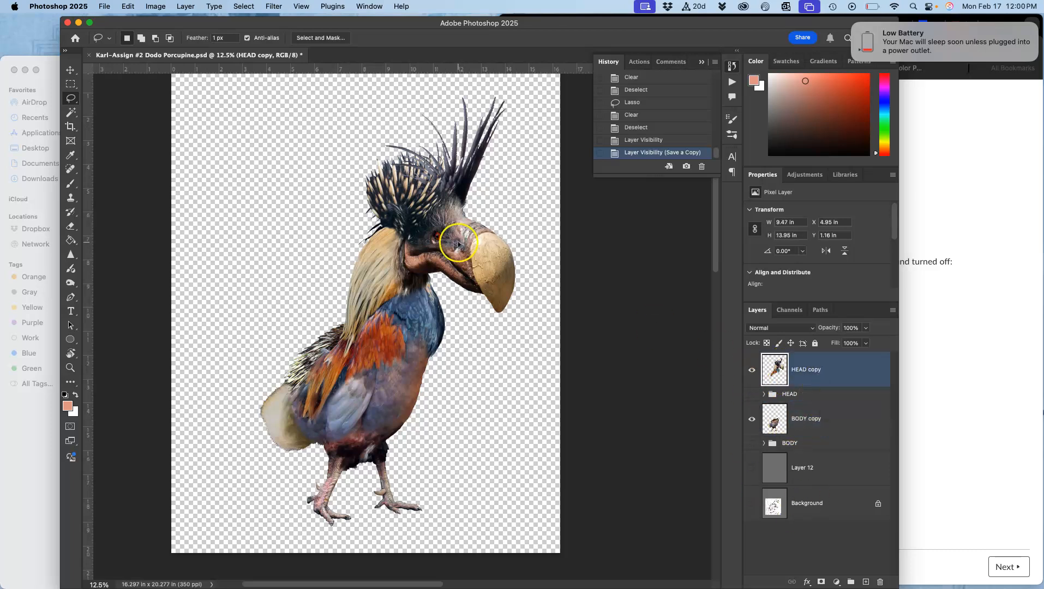
left_click(184, 6)
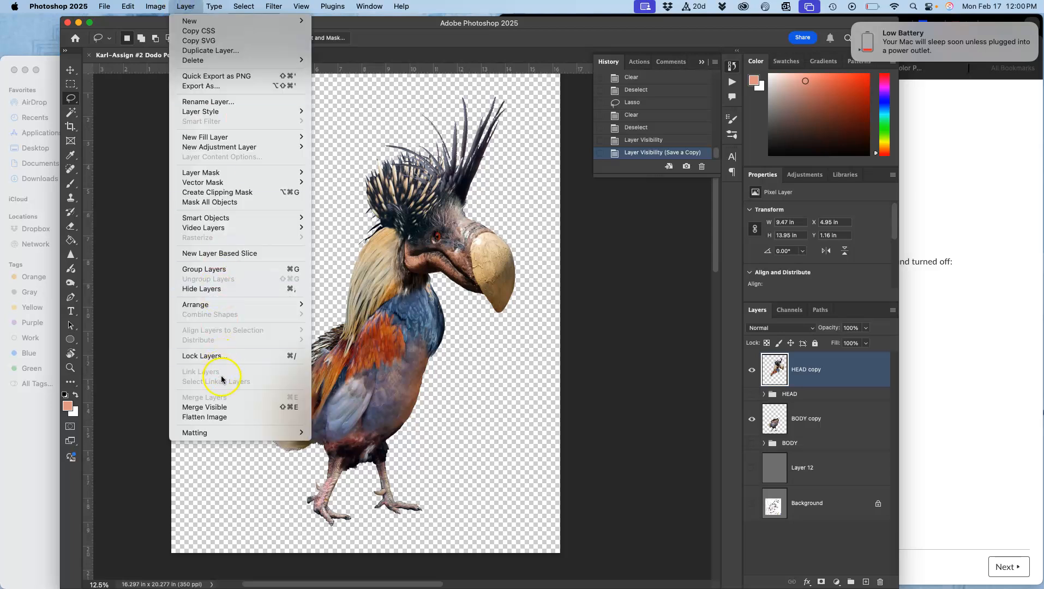
left_click(217, 407, "alt")
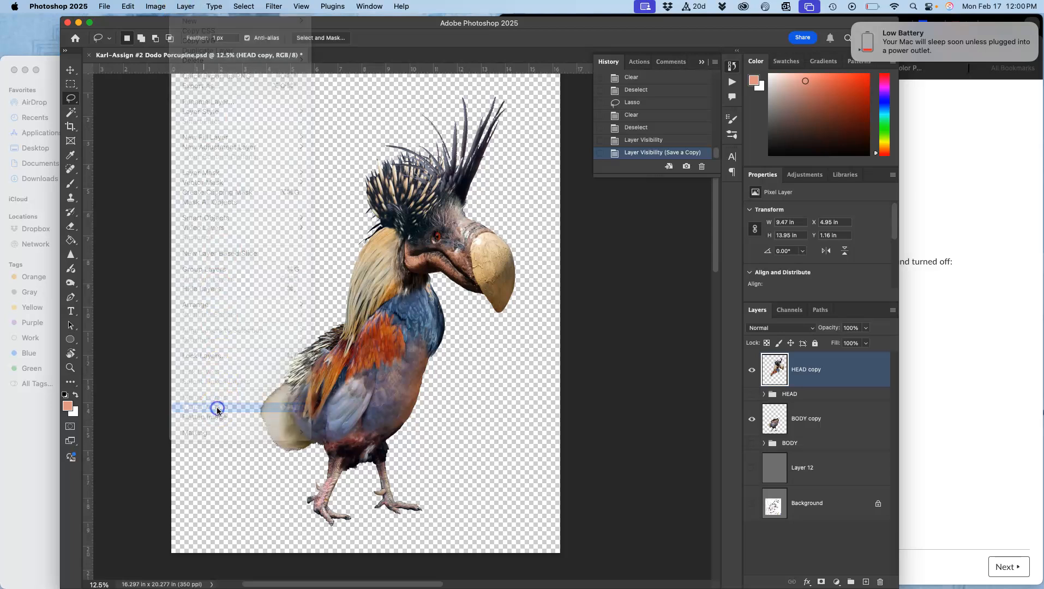
Step: Hide the HEAD copy and BODY copy layers and toggle the merged layer's visibility to check it
left_click(750, 407)
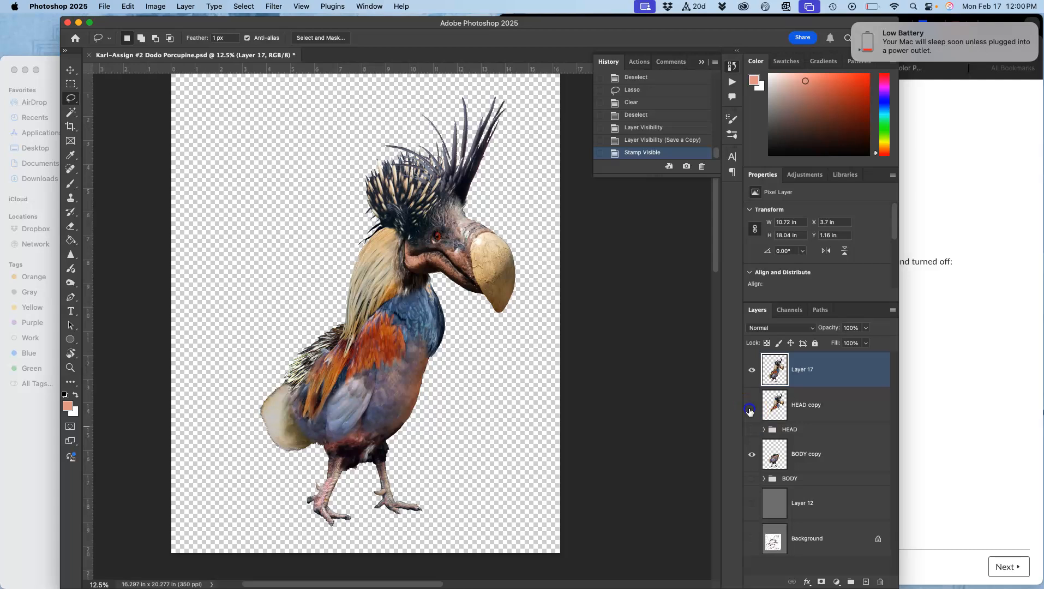
left_click(751, 453)
left_click(751, 369)
left_click(751, 369)
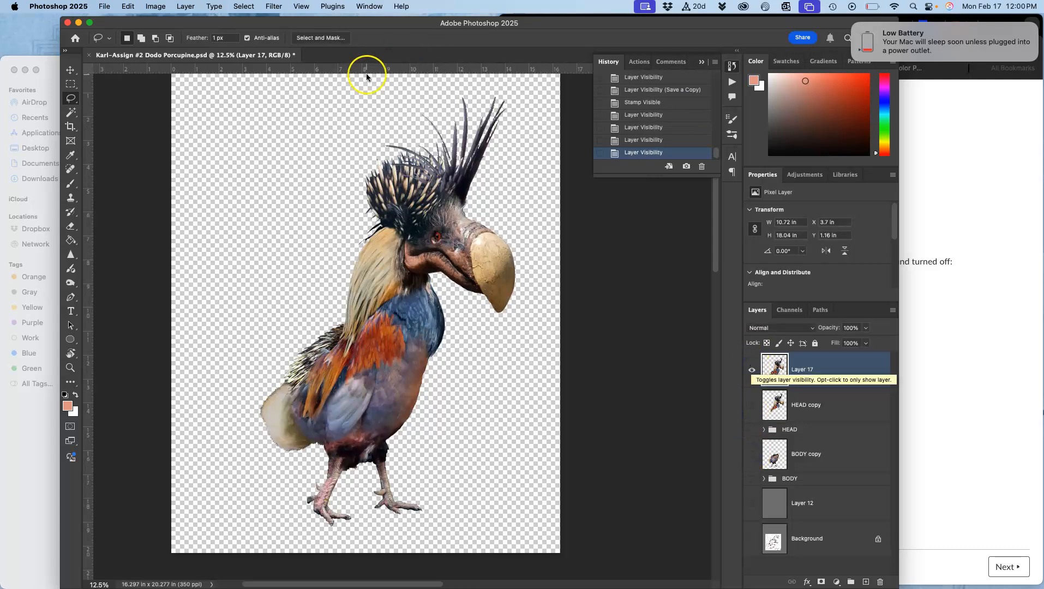
Step: Brighten the midtones of the merged creature layer slightly with a Levels adjustment
left_click(155, 7)
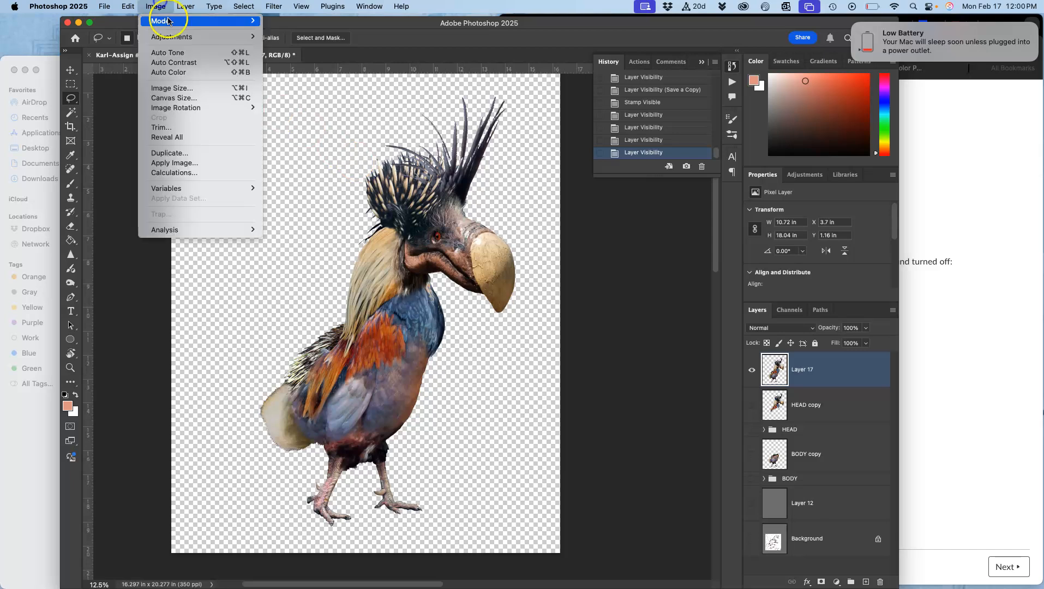
mouse_move(186, 37)
left_click(308, 47)
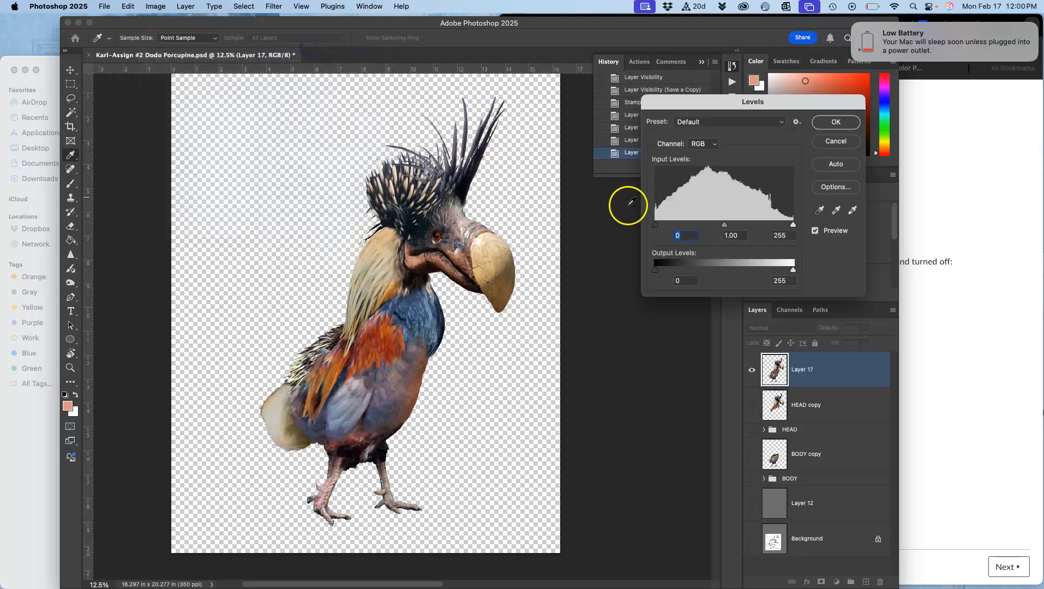
mouse_move(726, 226)
left_mouse_down()
mouse_move(716, 228)
mouse_move(737, 226)
mouse_move(717, 229)
left_mouse_up()
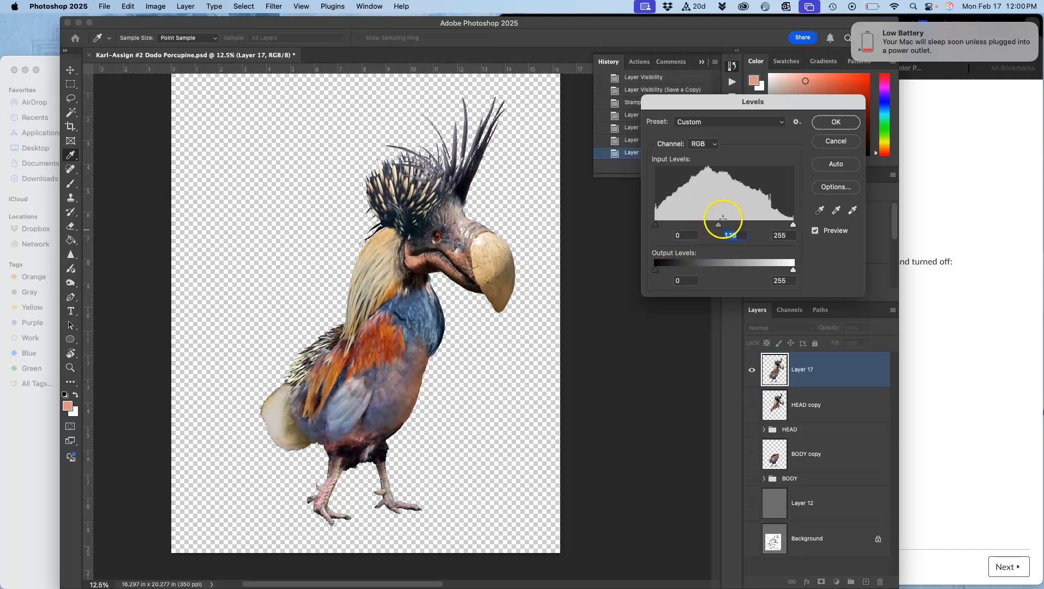
left_click(834, 121)
key("l")
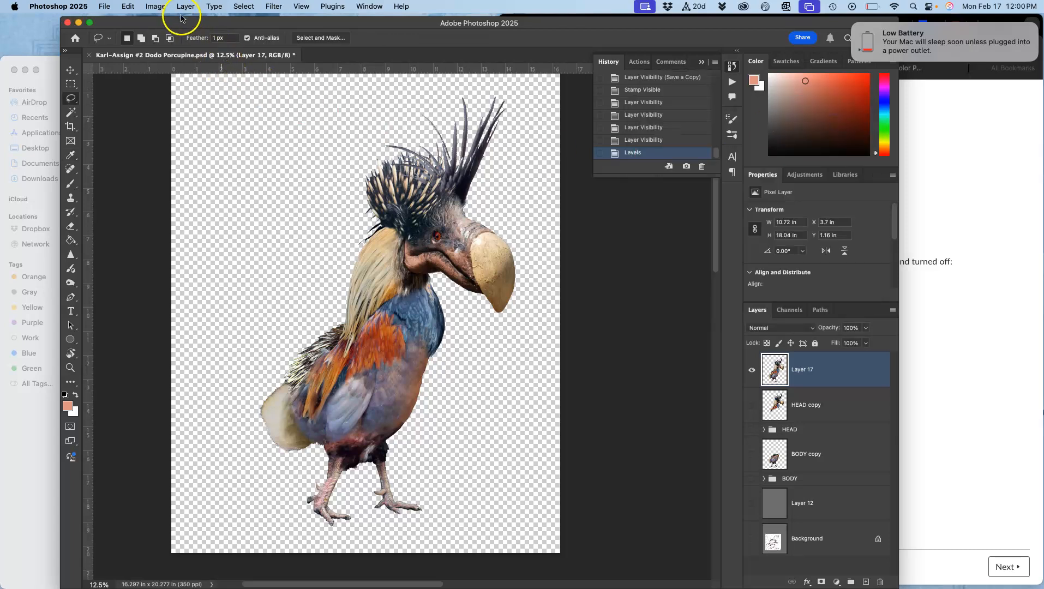
Step: Start a Color Balance adjustment on the merged layer, setting the midtones to -13 cyan/red and +14 yellow/blue
left_click(156, 6)
mouse_move(167, 38)
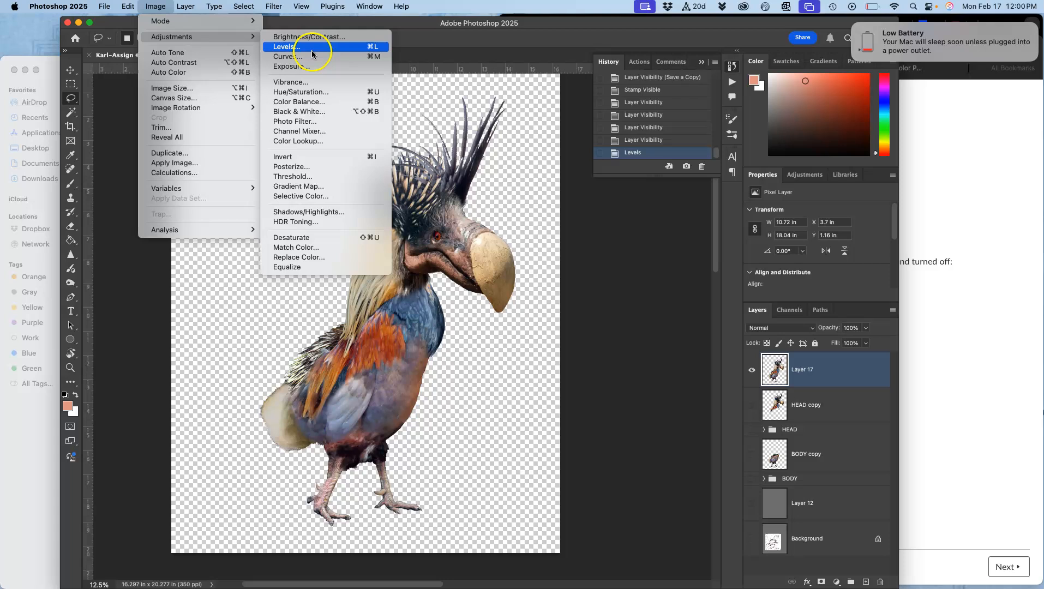
left_click(306, 100)
left_click_drag(734, 215, 736, 217)
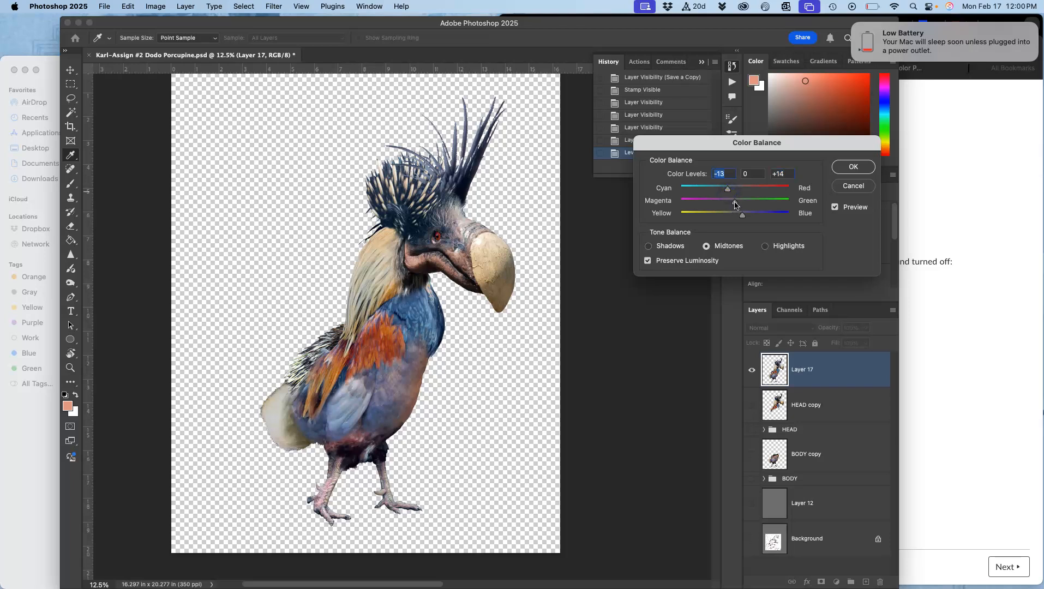
Step: Adjust the highlights' color balance, set the shadows to -11 cyan/red and +9 yellow/blue, and apply the adjustment
left_click(765, 246)
left_click_drag(734, 215, 734, 217)
left_click(735, 190)
left_click(648, 246)
left_click_drag(735, 215, 731, 190)
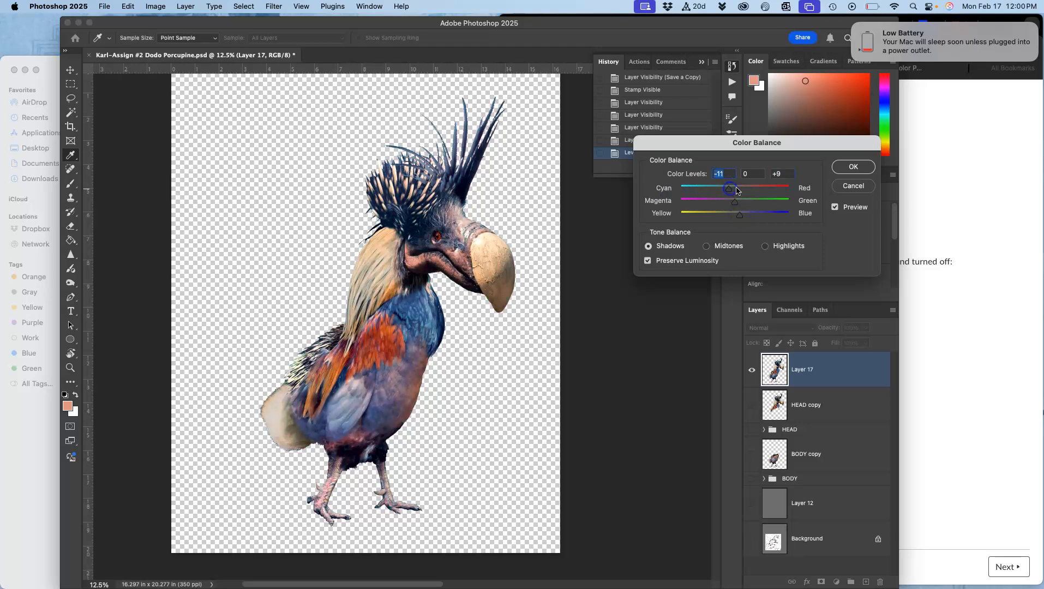
left_click(852, 167)
Step: Compare the color-corrected merged layer with the original HEAD copy and BODY copy layers, leaving only the merged layer visible
left_click(752, 371)
left_click(752, 371)
left_click(751, 406)
left_click(751, 455)
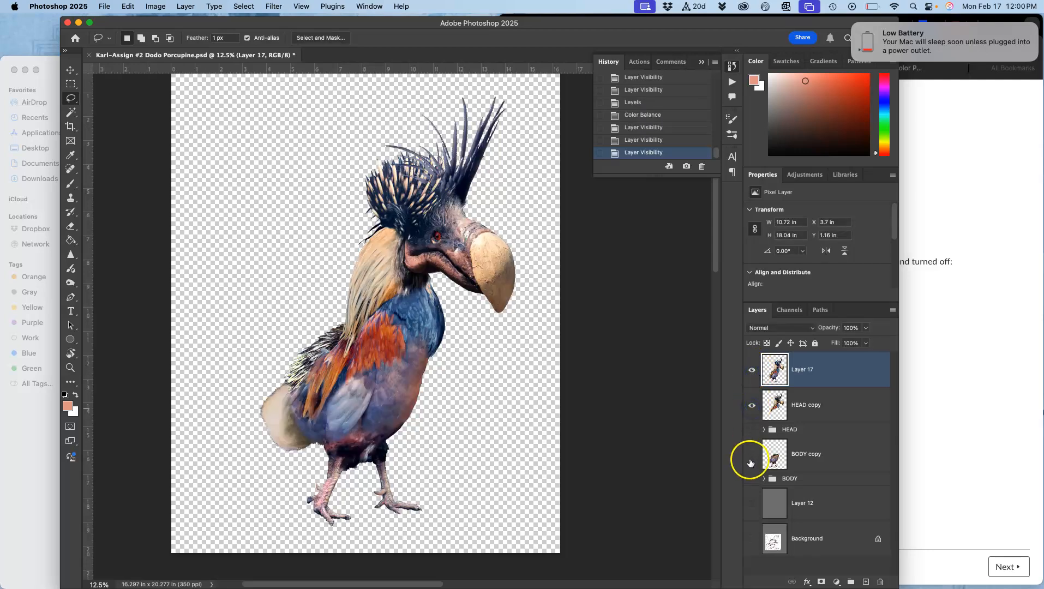
left_click(753, 368)
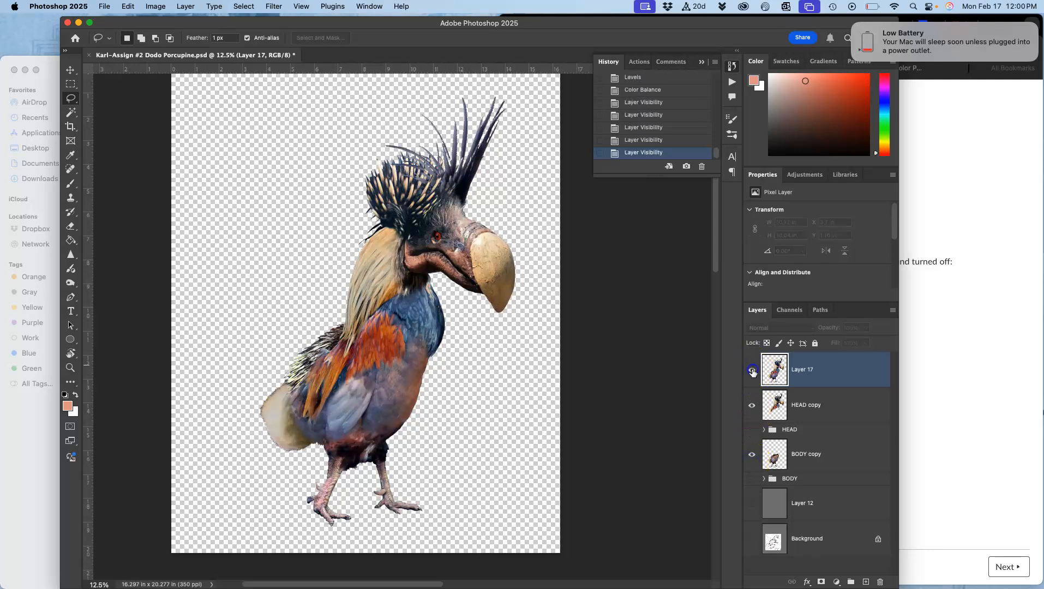
left_click(751, 371)
left_click(751, 405)
left_click(751, 460)
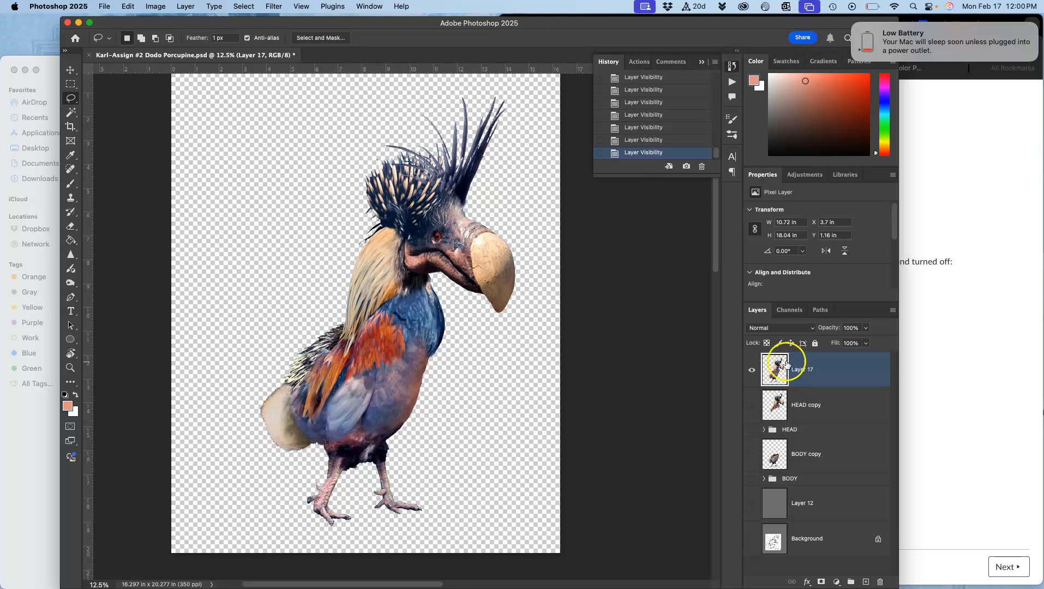
Step: Select all transparent areas around the creature with non-contiguous Magic Wand, and refine the selection in Select and Mask with 2 px radius and +30% shift edge
left_click(71, 113)
left_click(337, 157)
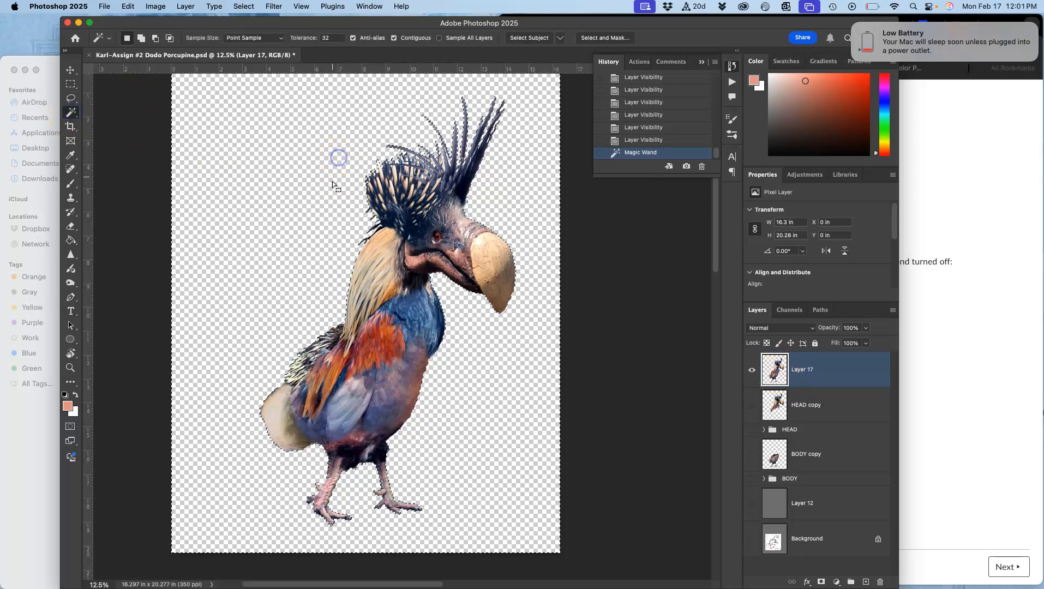
left_click(395, 38)
left_click(368, 124)
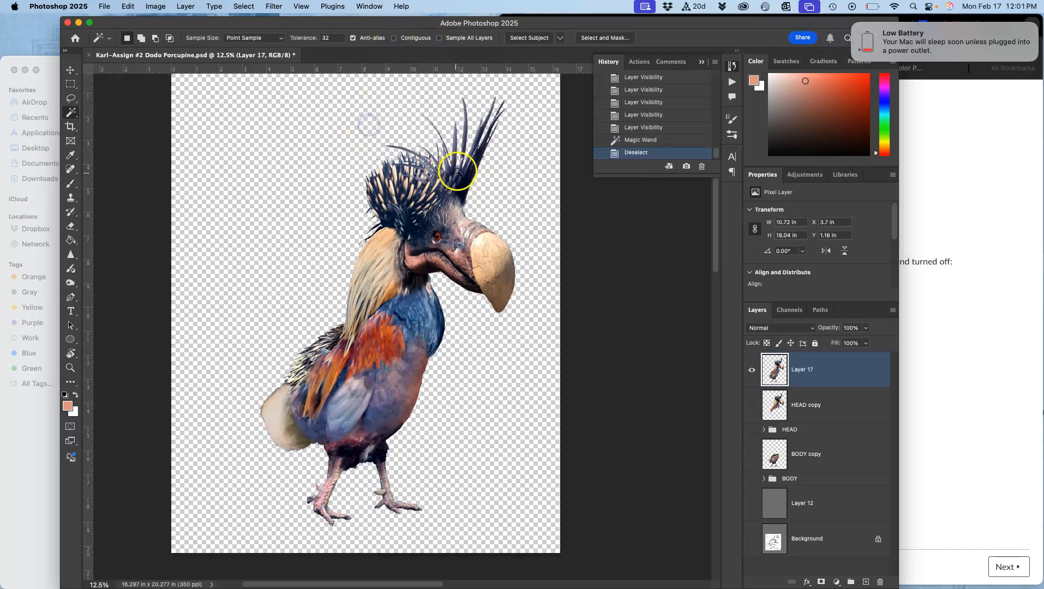
left_click(301, 167)
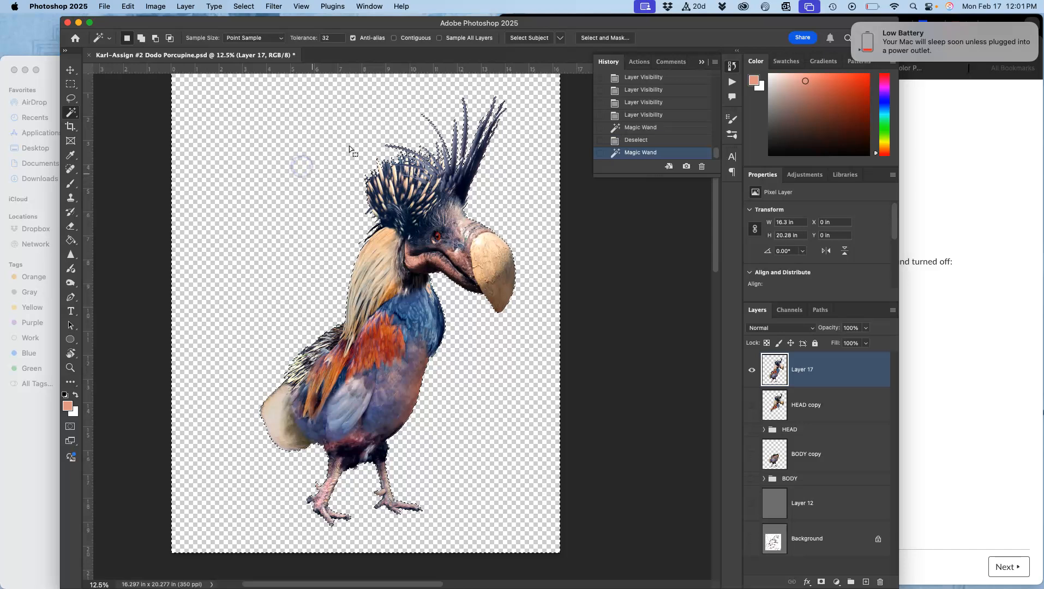
left_click(602, 39)
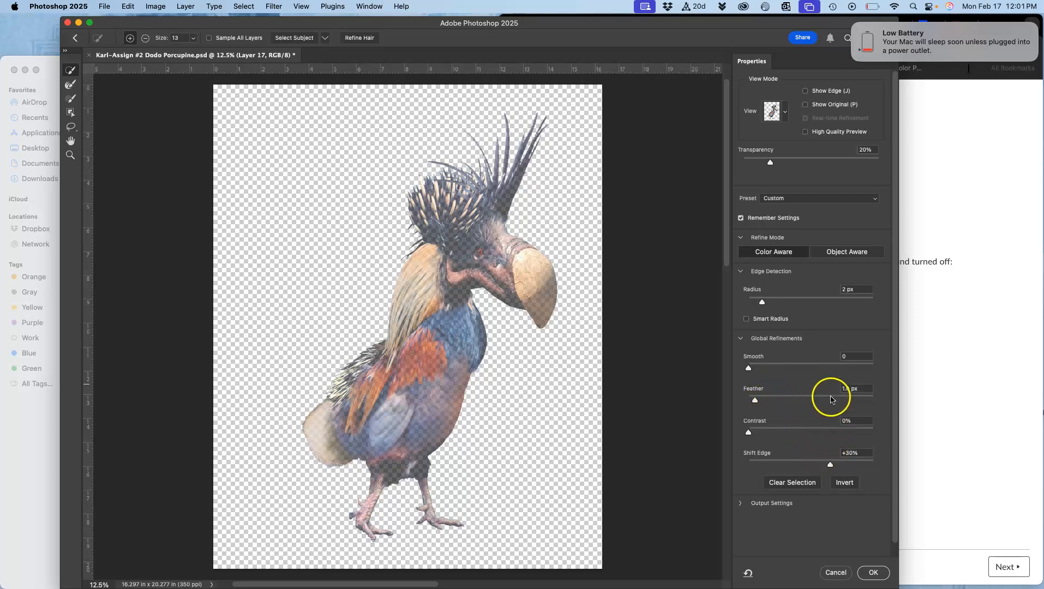
left_click(873, 572)
Step: Clear the selected fringe along the creature's edges several times on the merged layer, and deselect
scroll(539, 384, "up", 15)
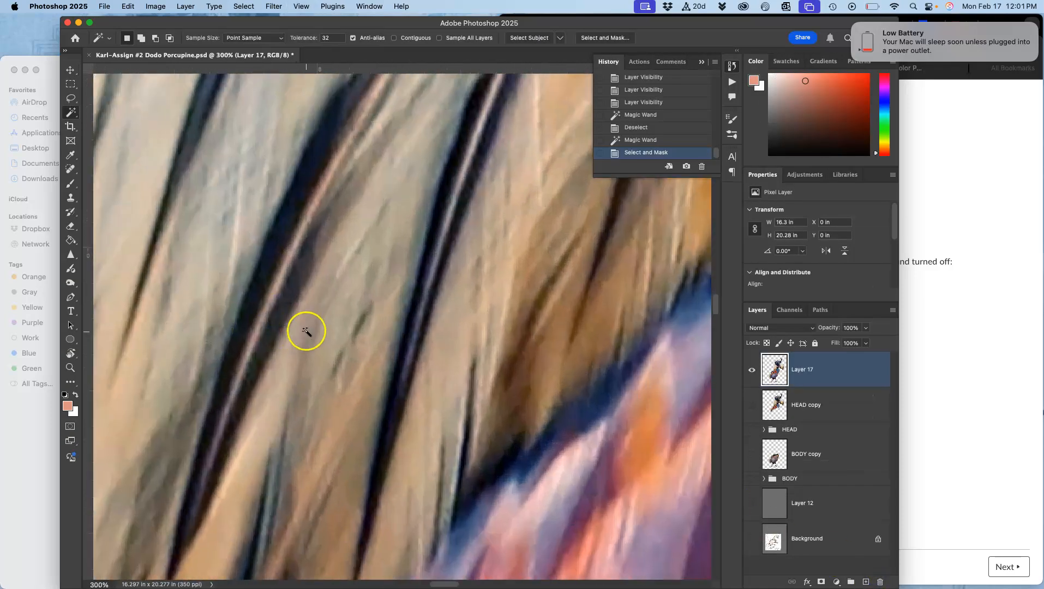
left_click_drag(350, 308, 550, 275)
left_click_drag(461, 296, 417, 211)
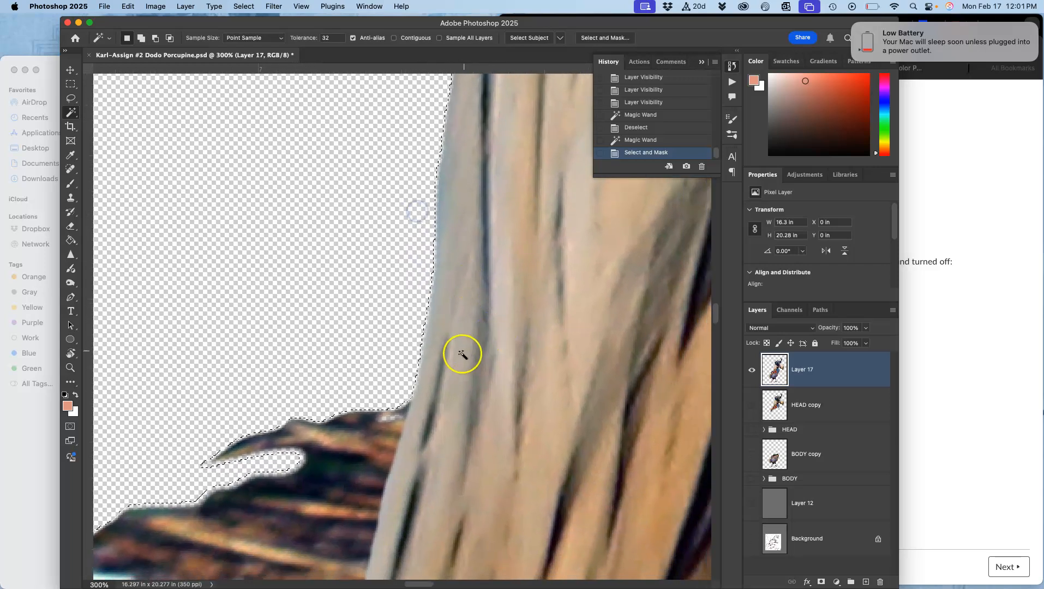
key("Delete")
key("Delete")
key("Delete")
key("Delete")
key("Delete")
key("Delete")
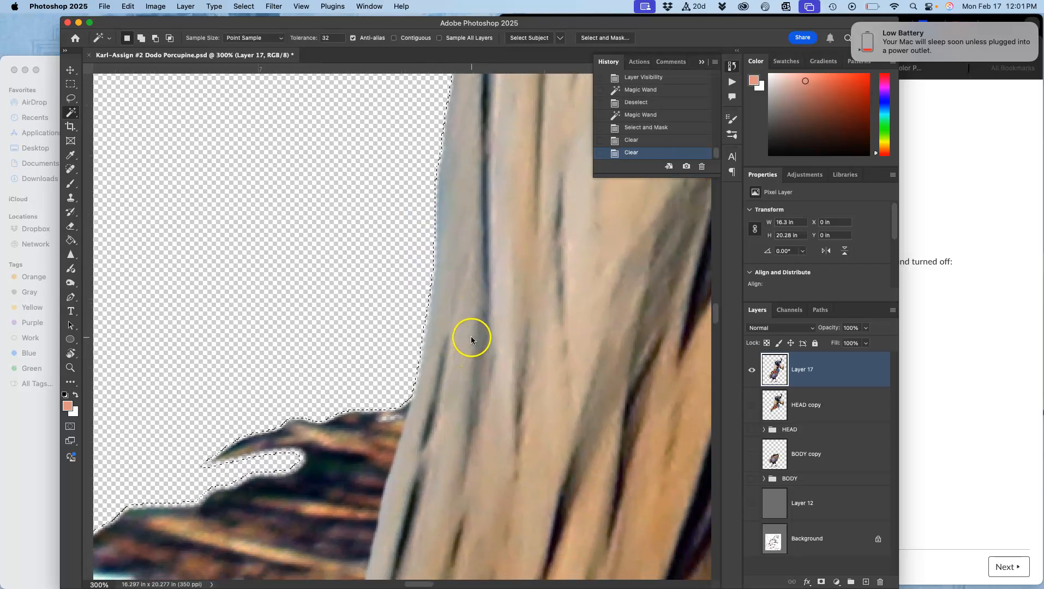
key("super+d")
Step: Compare the trimmed merged layer with the original HEAD copy layer by toggling the copy's visibility
scroll(391, 376, "down", 15)
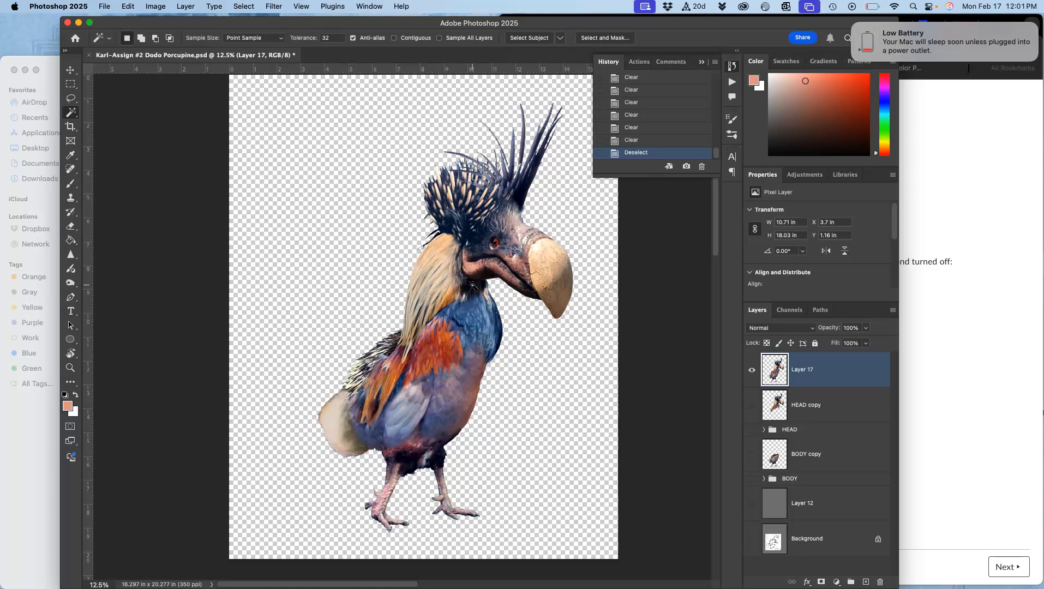
left_click(752, 407)
left_click(753, 407)
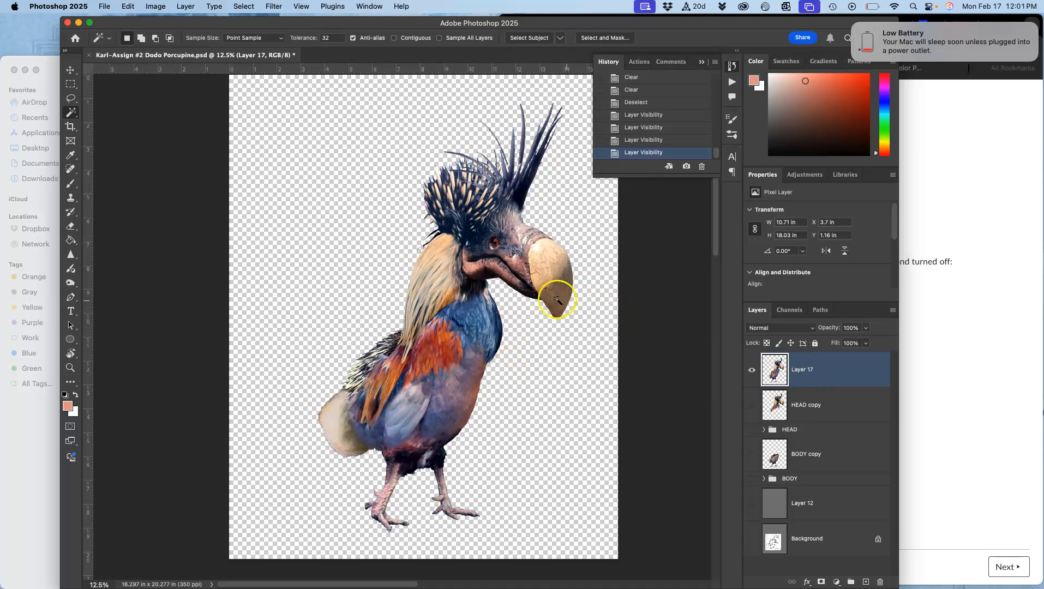
Step: Add a new layer above the merged layer, name it CLONE STAMP and give it a red color label
left_click(866, 581)
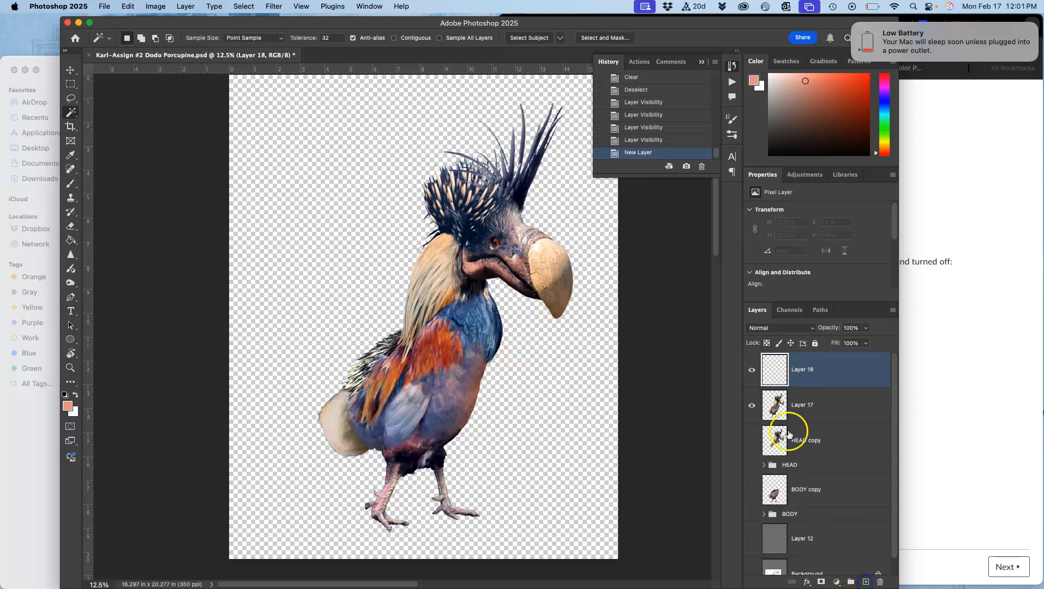
left_click(803, 368)
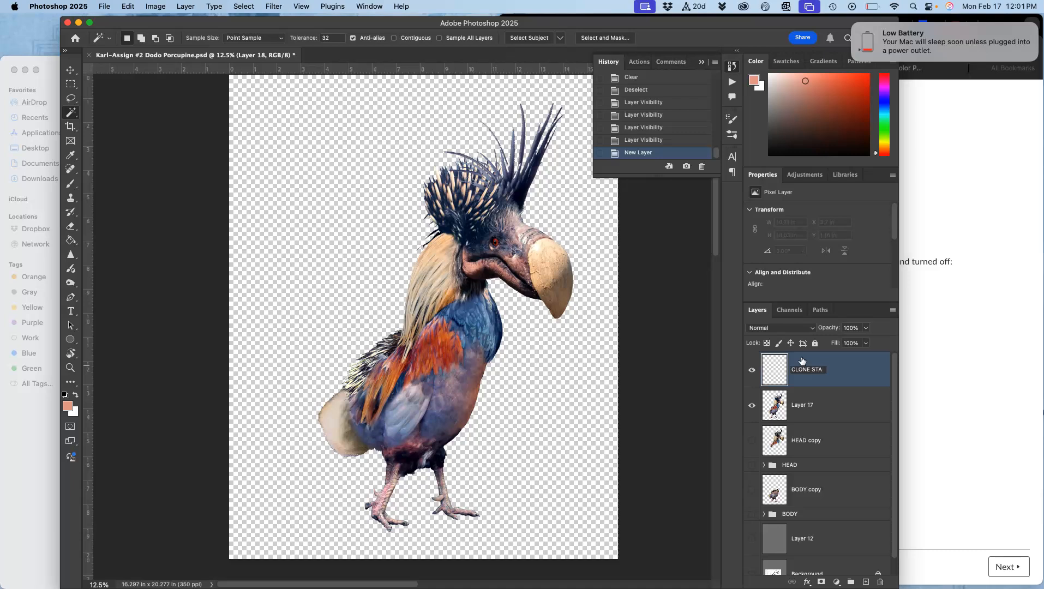
left_click(856, 374)
key("super+equal")
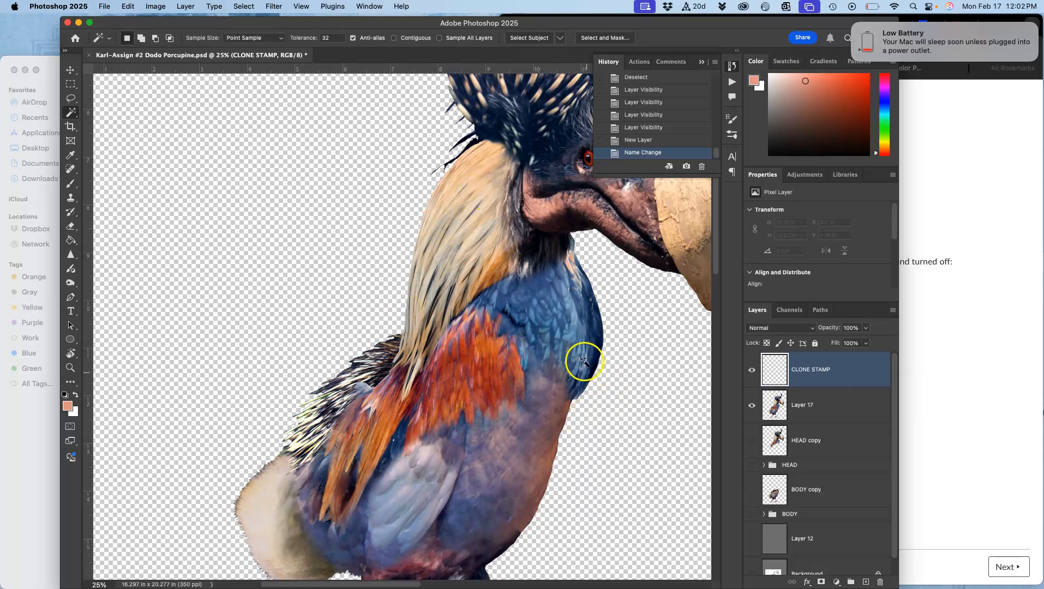
scroll(599, 354, "right", 5)
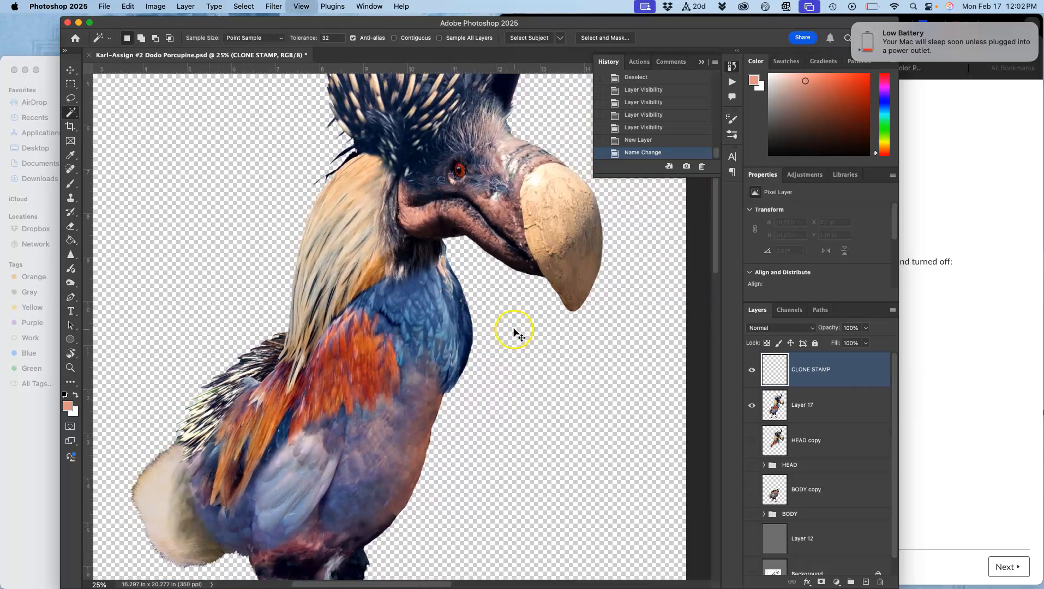
key("super+minus")
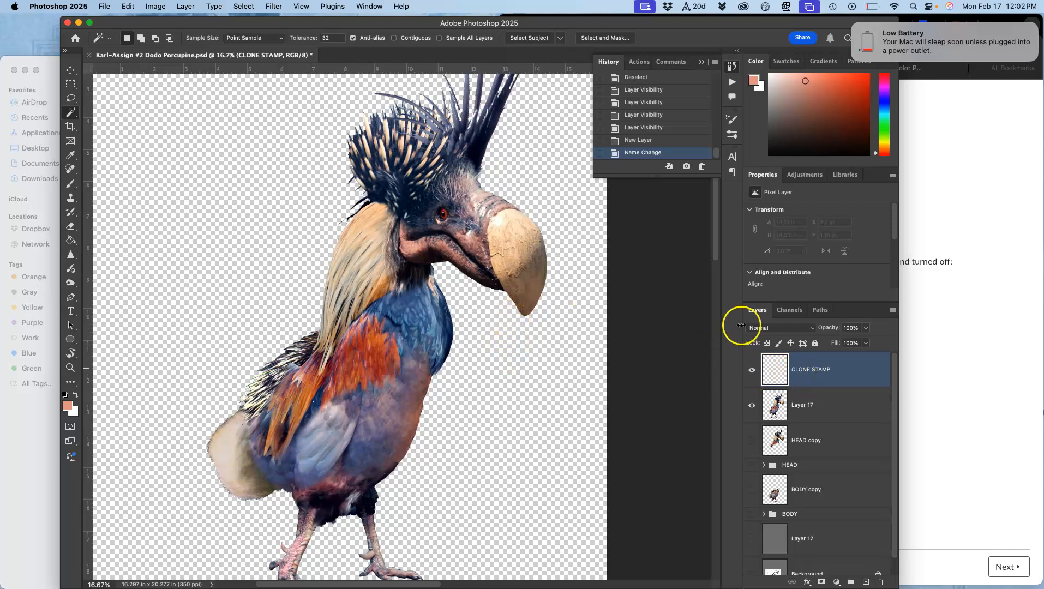
right_click(751, 360)
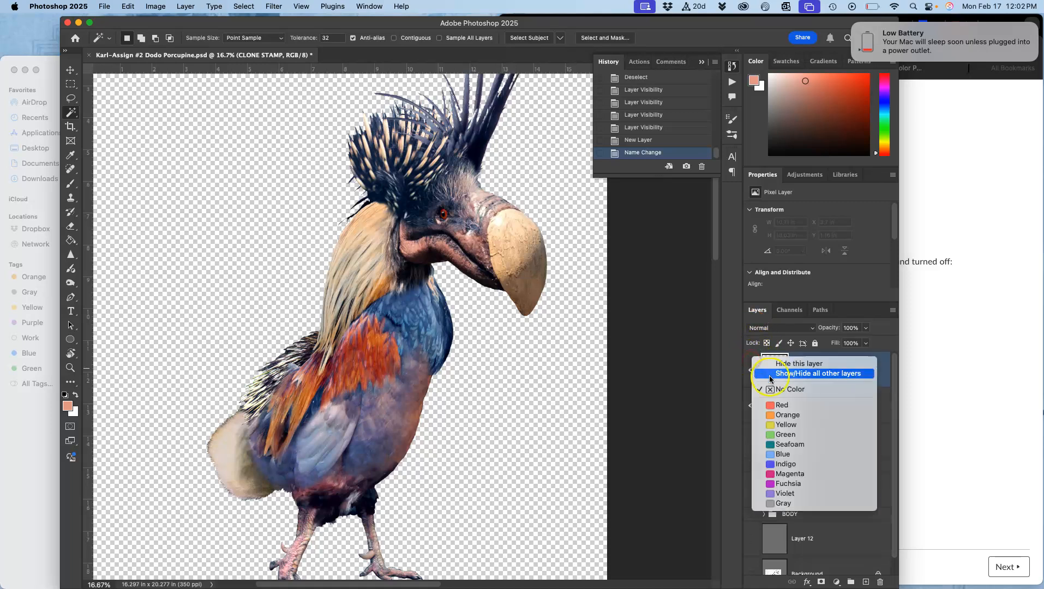
left_click(777, 404)
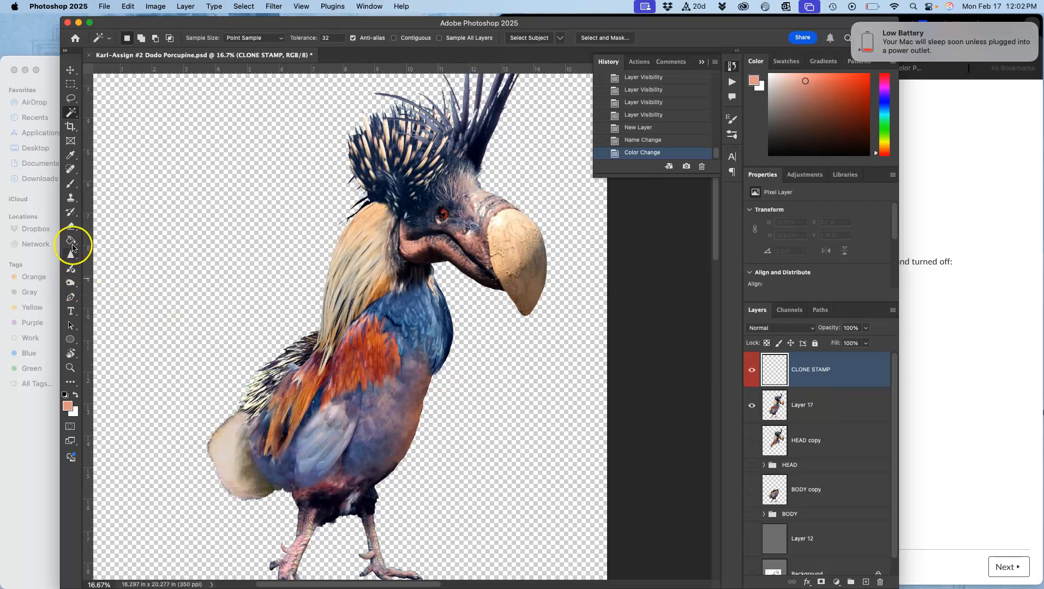
Step: Set up the Clone Stamp tool with a soft 185 px brush at 0% hardness, sampling All Layers
left_click(71, 201)
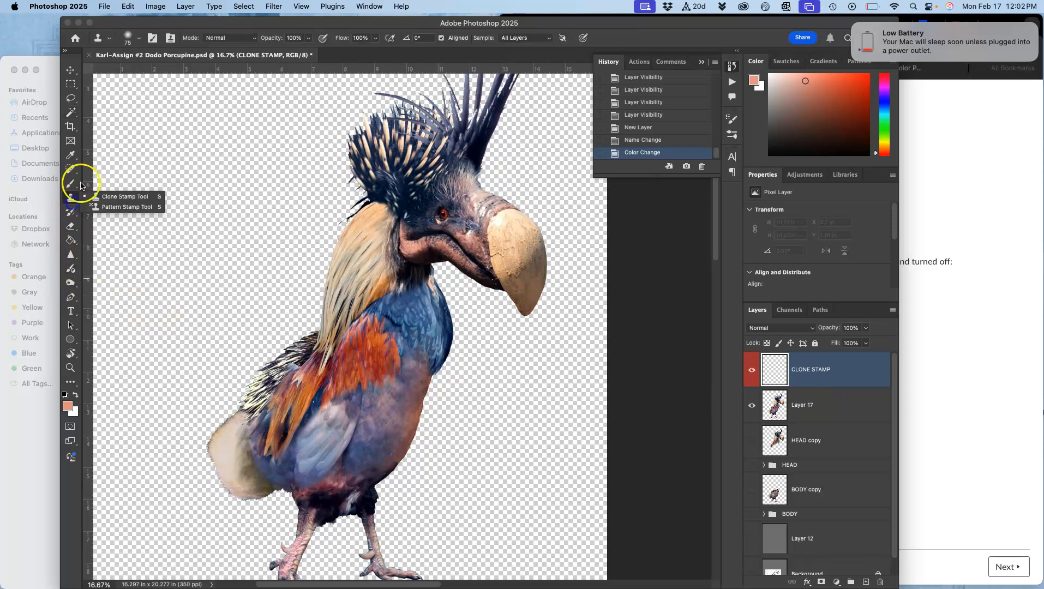
left_click(116, 201)
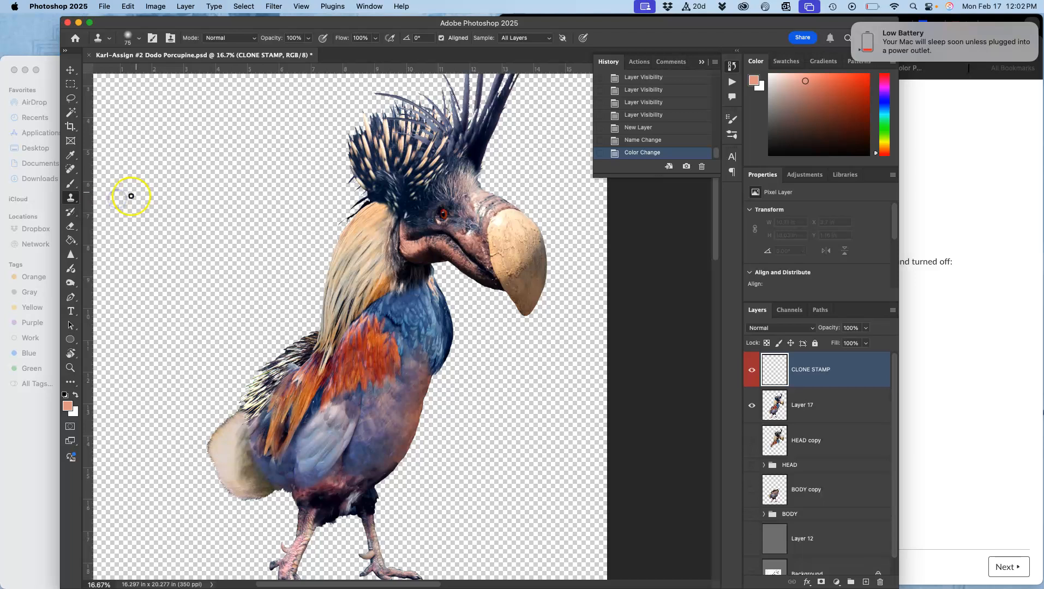
left_click(139, 43)
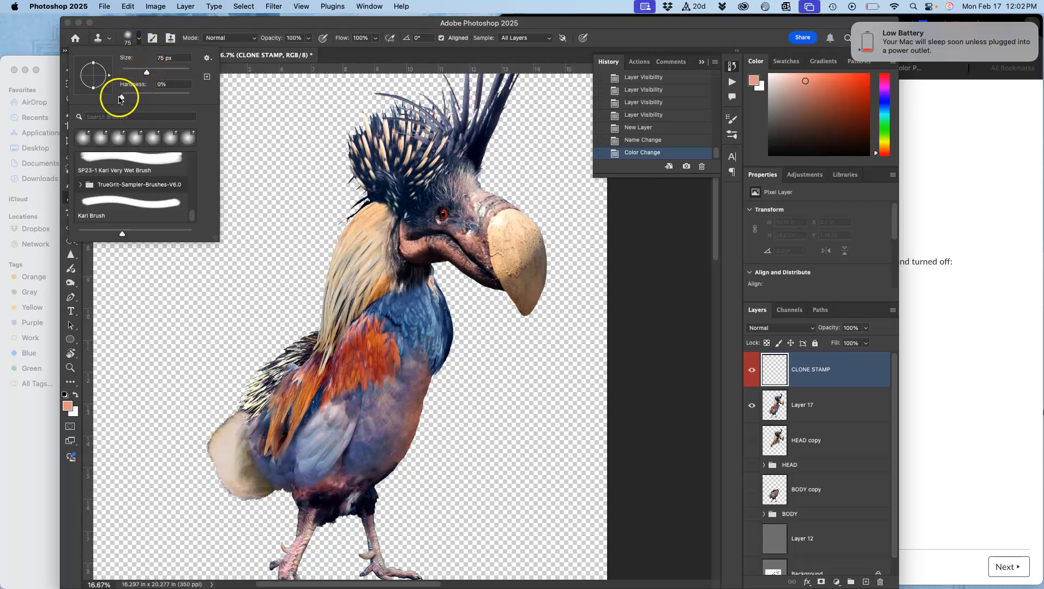
left_click(146, 73)
left_click_drag(154, 72, 169, 73)
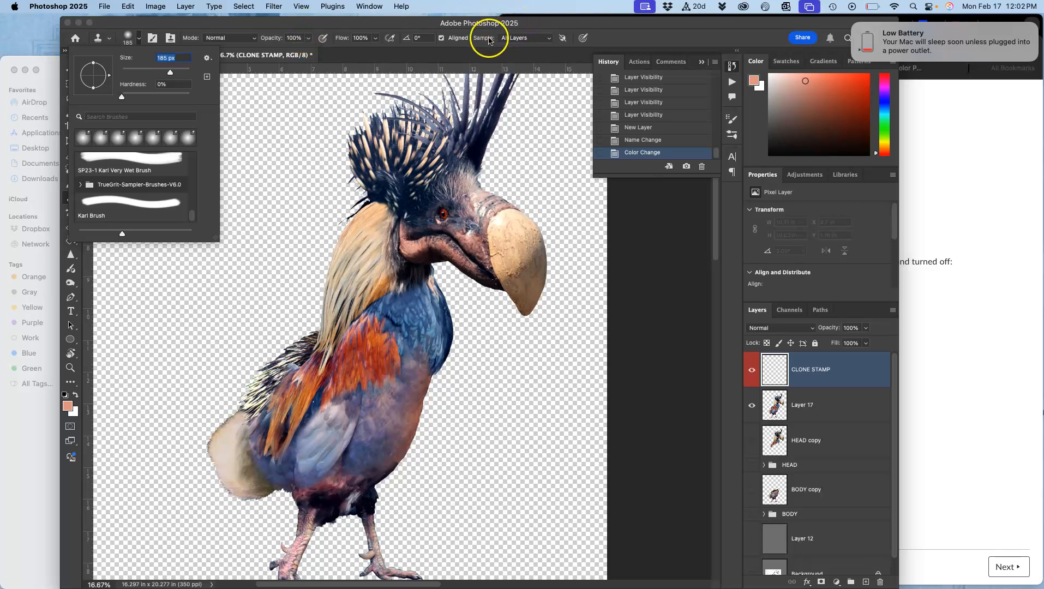
left_click(515, 38)
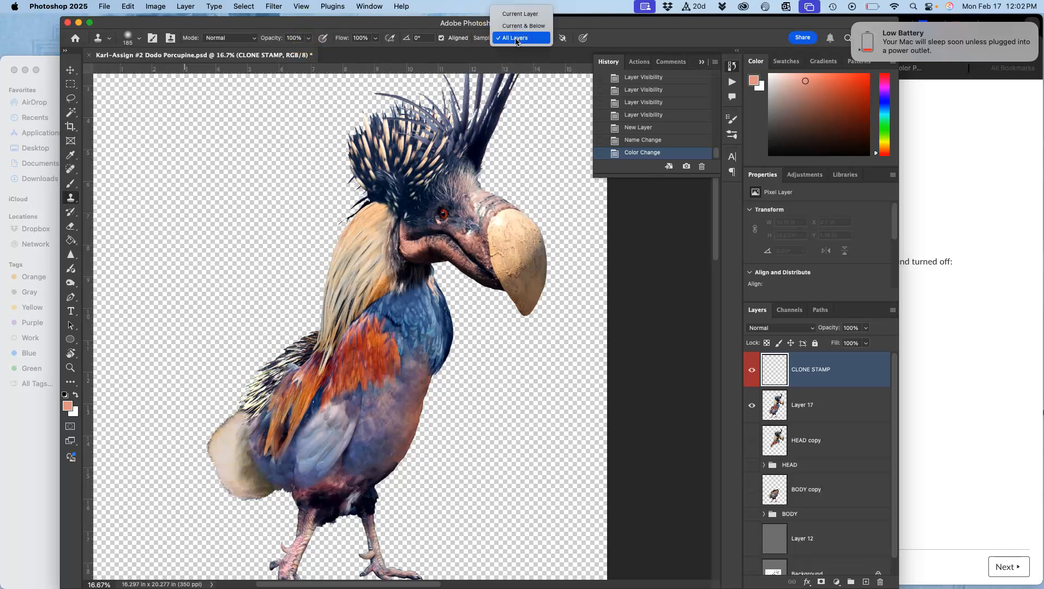
left_click(517, 39)
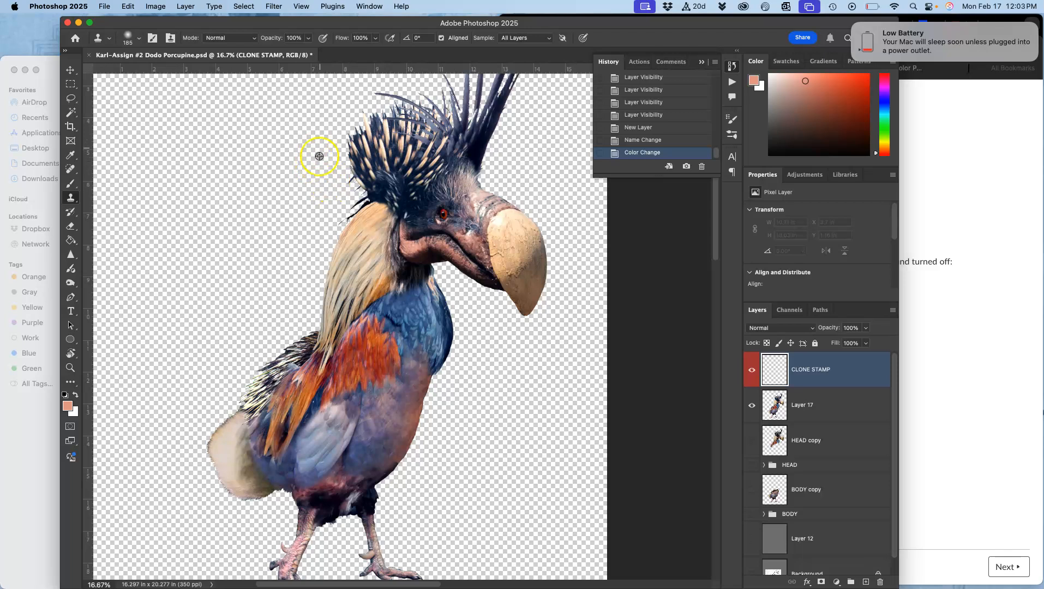
Step: Try cloning the blue chest feathers onto the empty canvas beside the creature, and undo the stroke
mouse_move(348, 354)
left_mouse_down()
mouse_move(403, 340)
mouse_move(365, 353)
left_mouse_up()
mouse_move(223, 198)
left_mouse_down()
mouse_move(214, 209)
mouse_move(221, 186)
mouse_move(225, 225)
mouse_move(210, 168)
mouse_move(196, 225)
mouse_move(182, 182)
mouse_move(185, 234)
mouse_move(212, 235)
mouse_move(215, 300)
mouse_move(200, 257)
left_mouse_up()
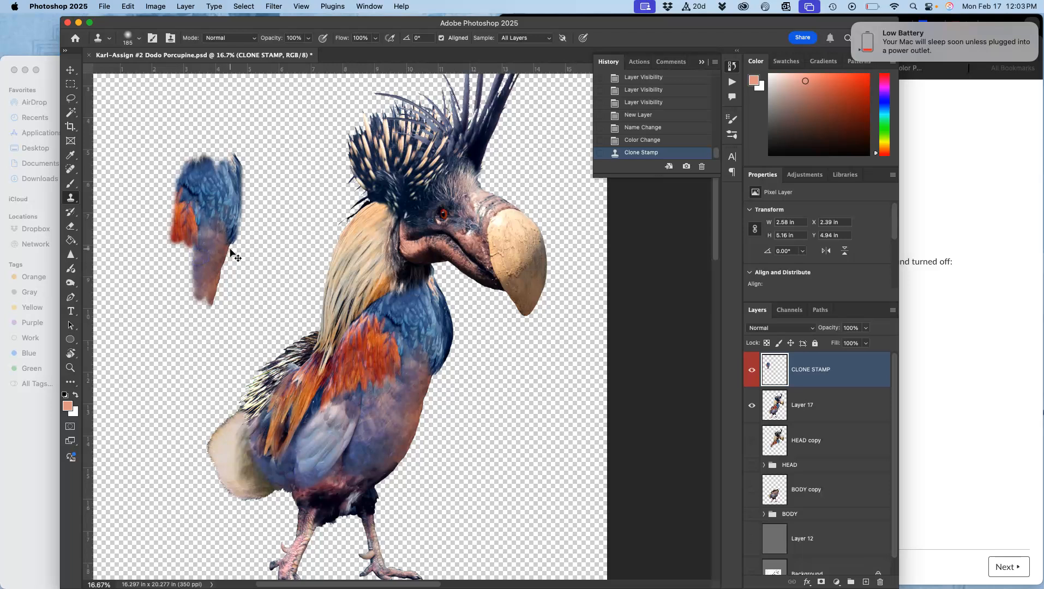
key("super+z")
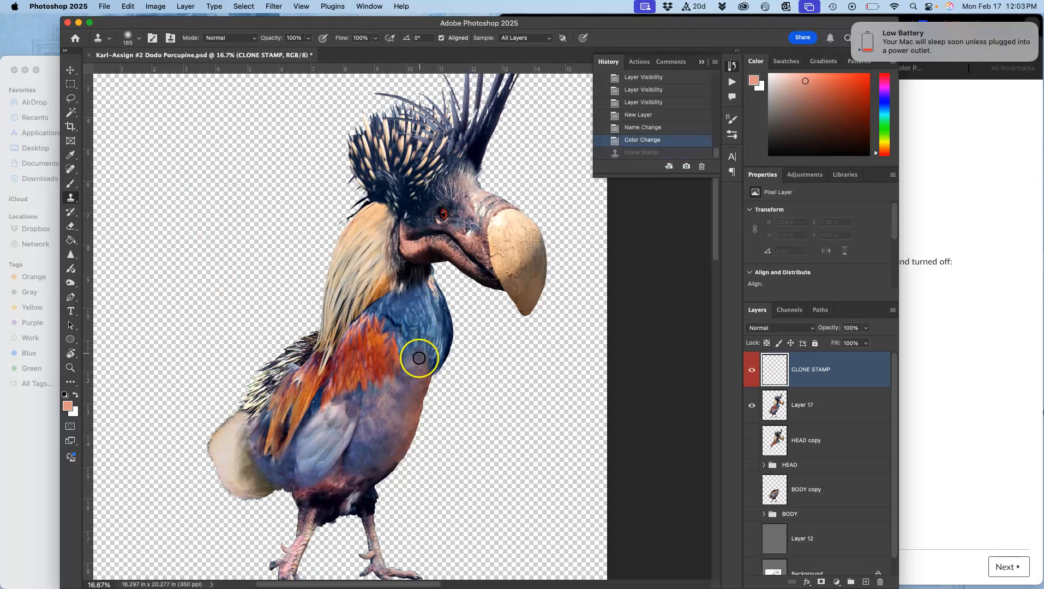
Step: Clone the blue chest feathers down over the pinkish lower chest on the CLONE STAMP layer
mouse_move(411, 360)
left_mouse_down()
mouse_move(430, 298)
mouse_move(406, 378)
left_mouse_up()
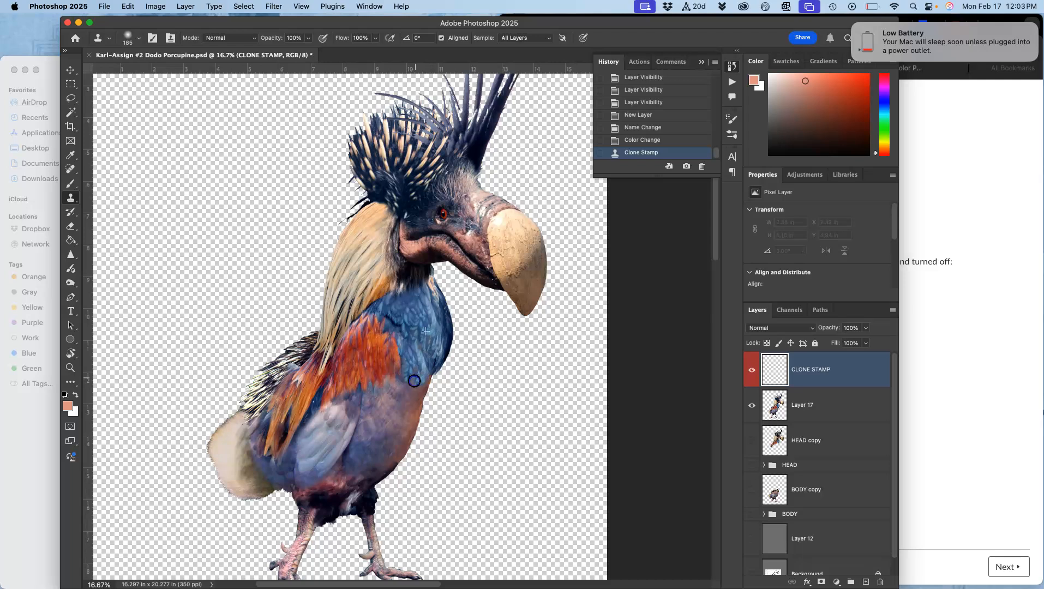
mouse_move(404, 390)
left_mouse_down()
mouse_move(430, 345)
mouse_move(426, 313)
mouse_move(417, 389)
left_mouse_up()
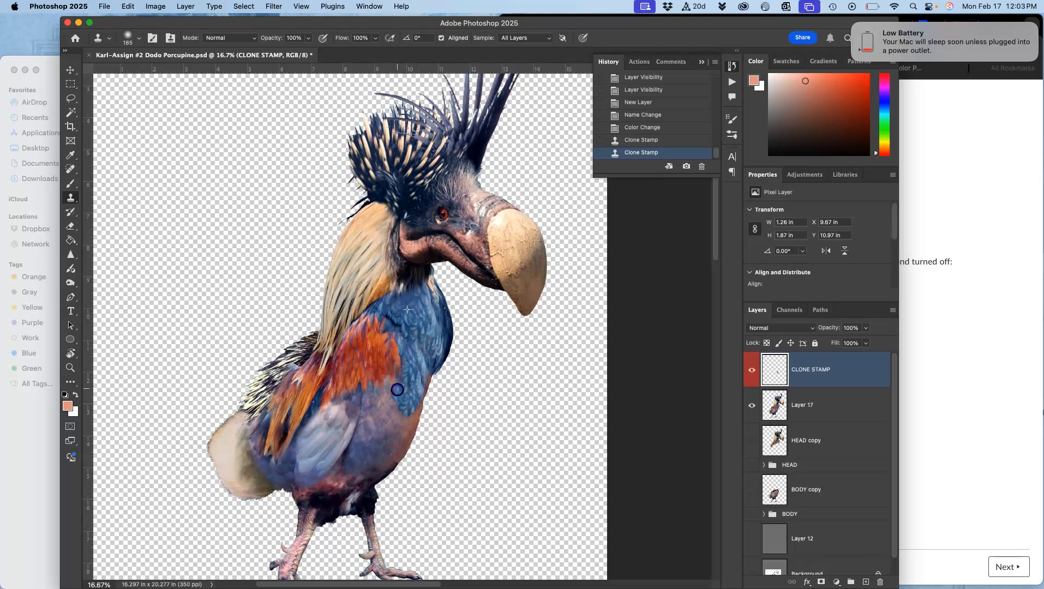
left_click_drag(399, 401, 398, 404)
Step: Clone feather texture across the lower belly above the legs, and compare the result with the CLONE STAMP layer hidden and shown
mouse_move(349, 446)
left_mouse_down()
mouse_move(348, 475)
mouse_move(347, 454)
mouse_move(326, 487)
mouse_move(312, 484)
mouse_move(356, 479)
mouse_move(331, 497)
left_mouse_up()
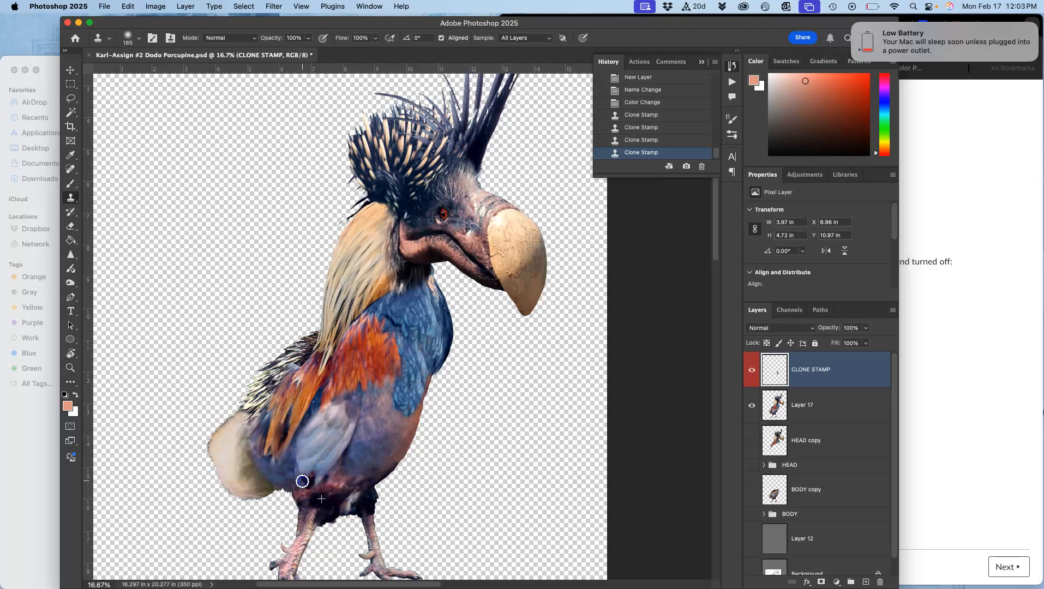
mouse_move(294, 470)
left_mouse_down()
mouse_move(390, 472)
mouse_move(394, 446)
mouse_move(344, 491)
mouse_move(305, 493)
mouse_move(297, 469)
left_mouse_up()
left_click(337, 488, "alt")
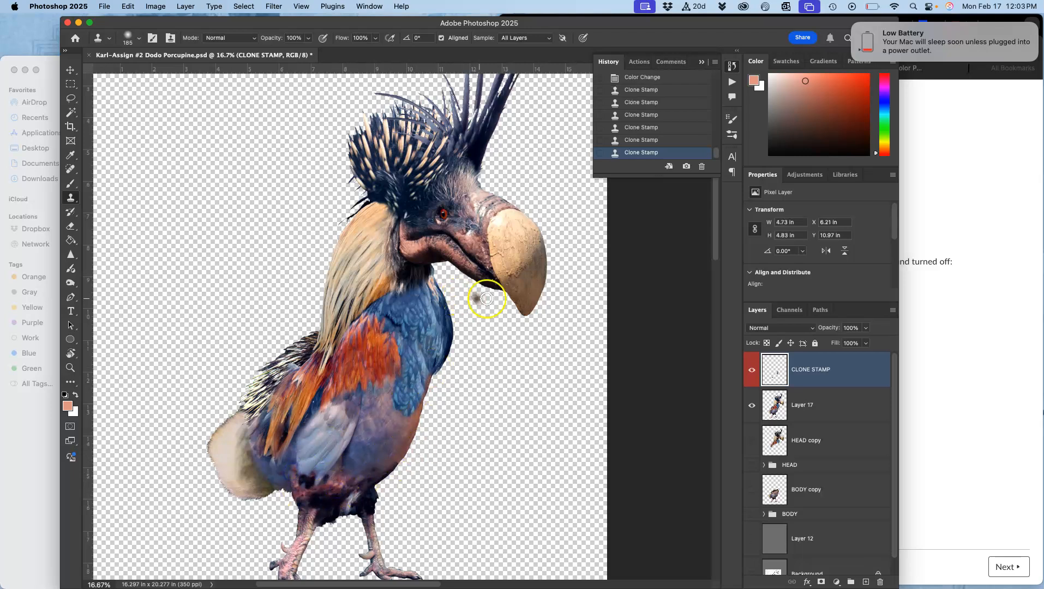
left_click(750, 370)
left_click(751, 371)
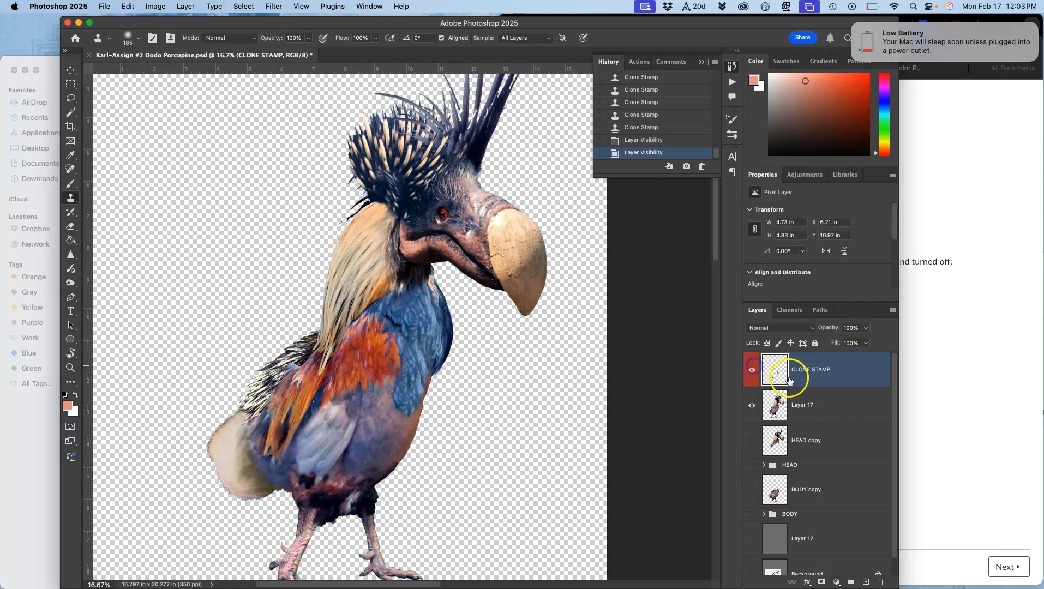
Step: Erase excess cloned feathers along the lower chest and belly with the Eraser at 100% opacity
left_click(71, 226)
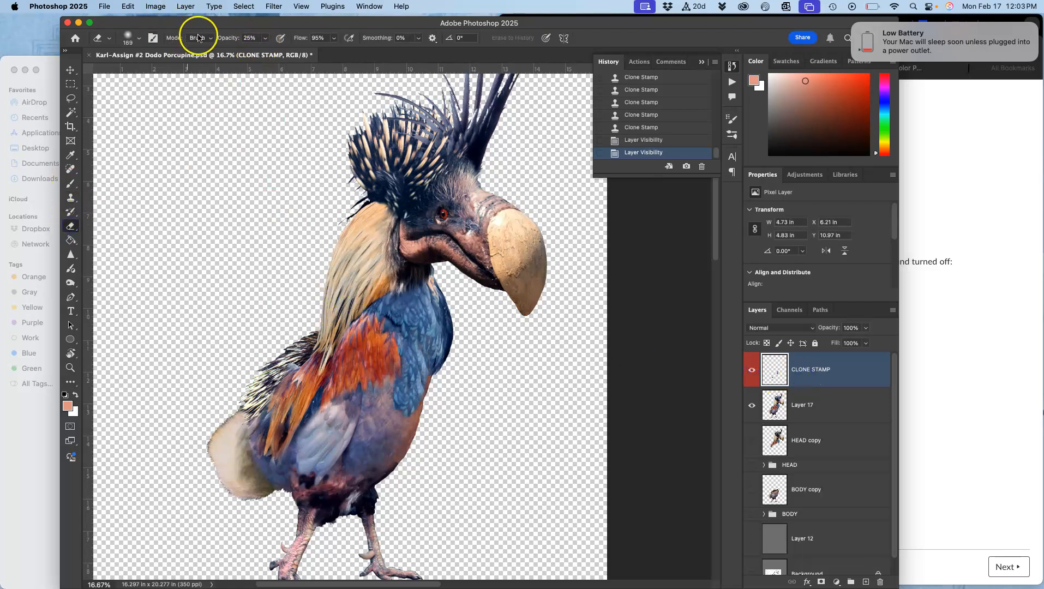
left_click(265, 38)
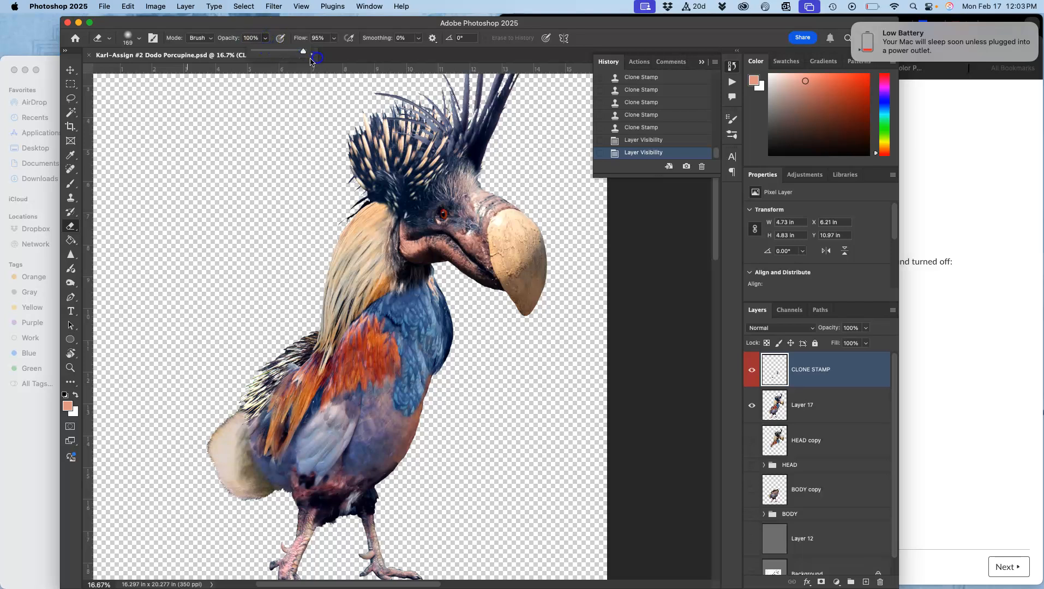
left_click(394, 379)
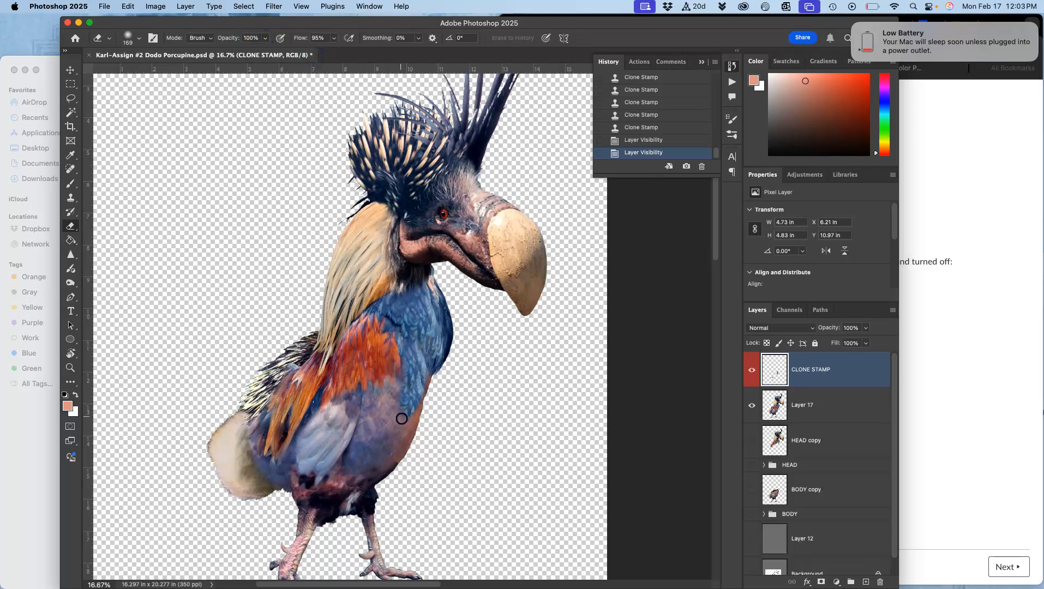
mouse_move(365, 501)
left_mouse_down()
mouse_move(359, 476)
mouse_move(339, 485)
mouse_move(294, 480)
left_mouse_up()
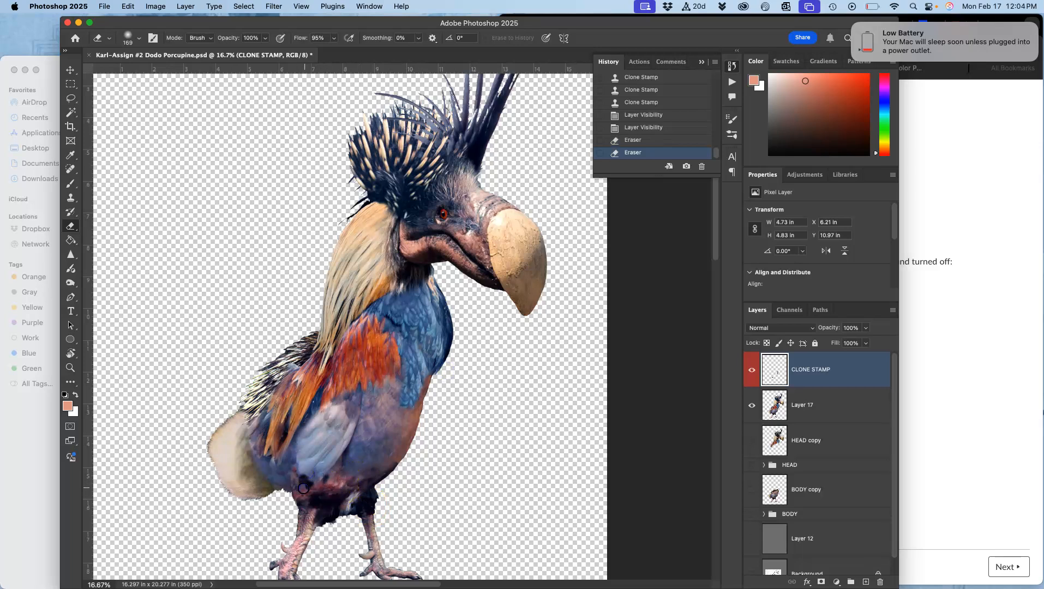
left_click(324, 482)
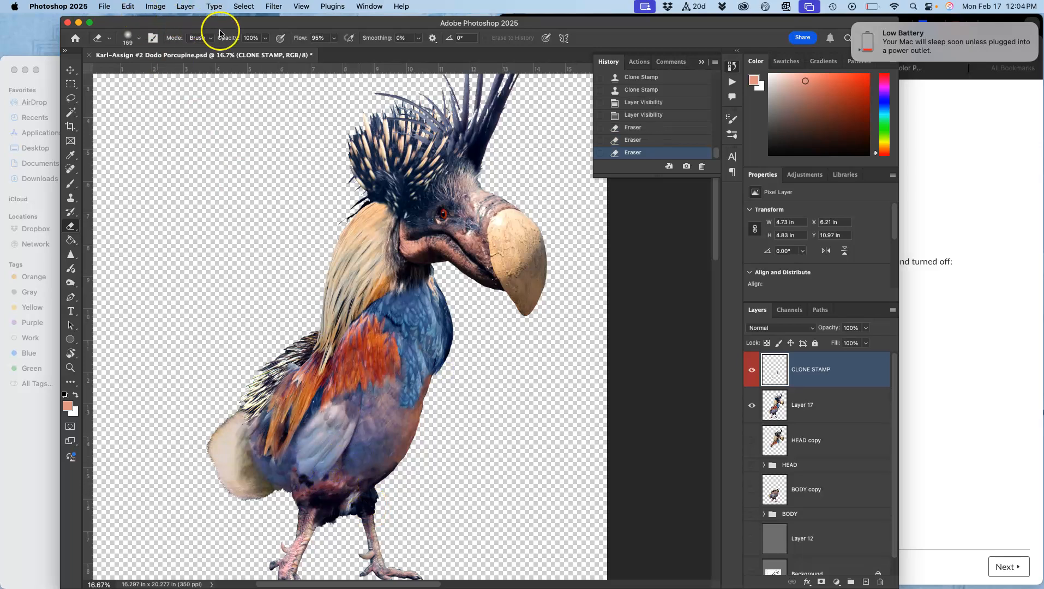
Step: Soften the cloned areas on the chest and belly with the Eraser at 59% opacity, and compare with the CLONE STAMP layer hidden
left_click(266, 39)
mouse_move(435, 374)
left_mouse_down()
mouse_move(417, 408)
mouse_move(374, 411)
mouse_move(353, 430)
mouse_move(374, 417)
mouse_move(346, 464)
left_mouse_up()
left_click(305, 479)
left_click(403, 372)
left_click(402, 440)
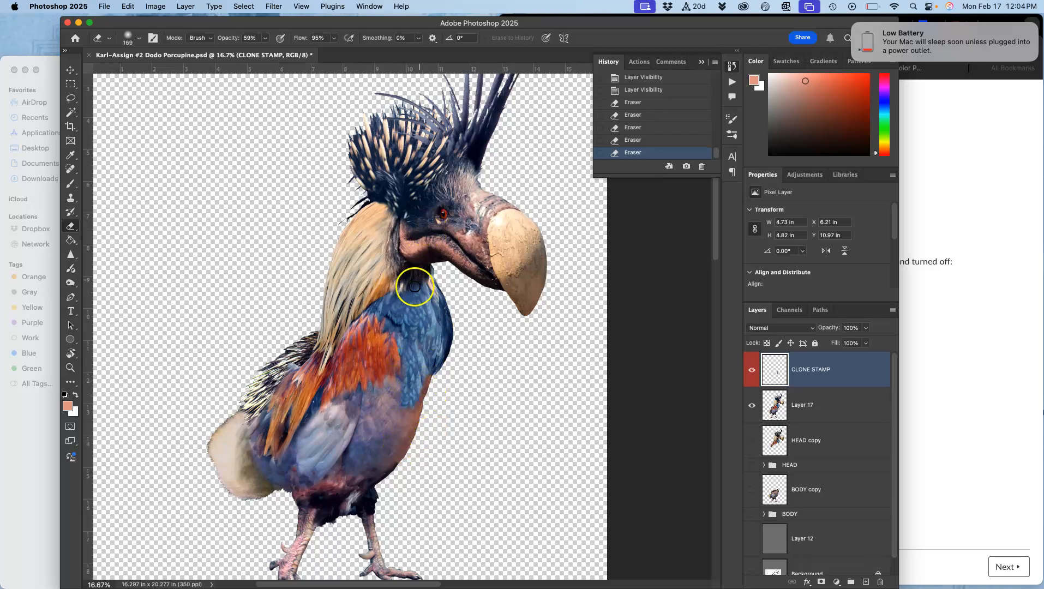
left_click(751, 369)
left_click(751, 369)
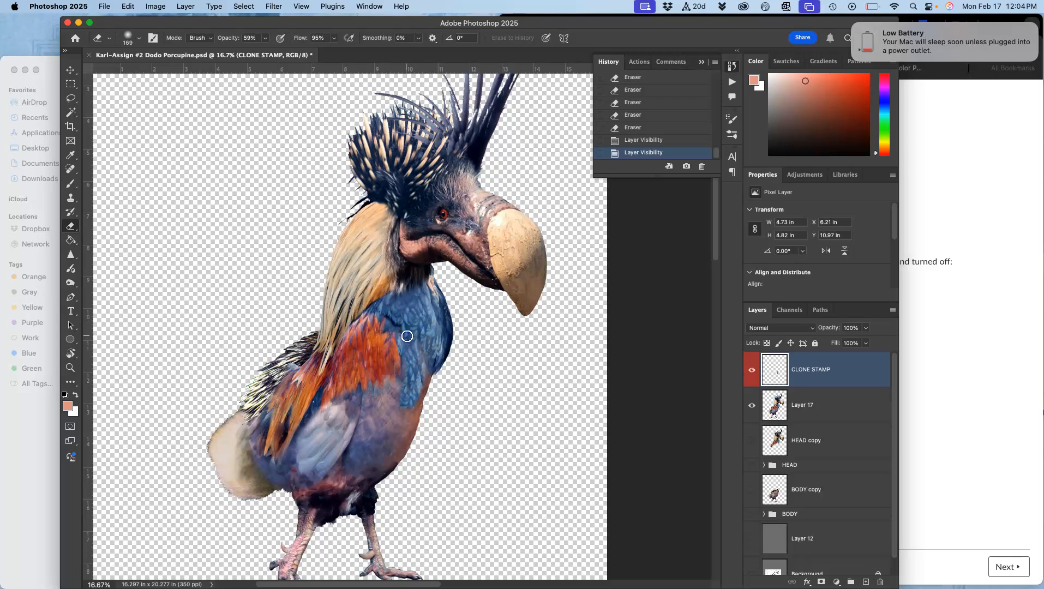
Step: Blend the lower edge of the cloned blue chest feathers with more erasing, and recheck it by toggling the CLONE STAMP layer
left_click_drag(414, 388, 423, 392)
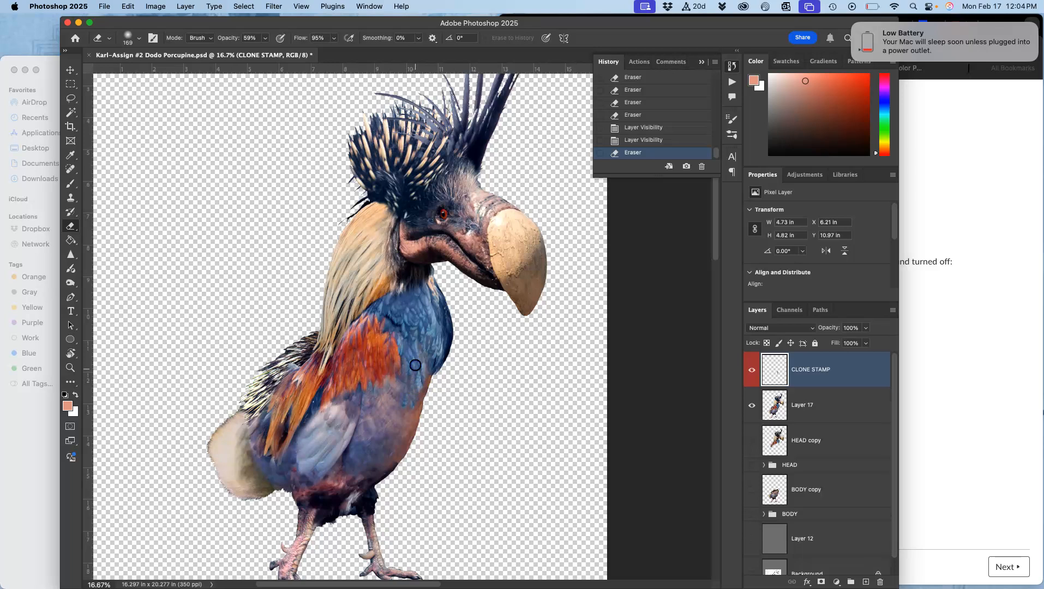
left_click(751, 370)
left_click(754, 372)
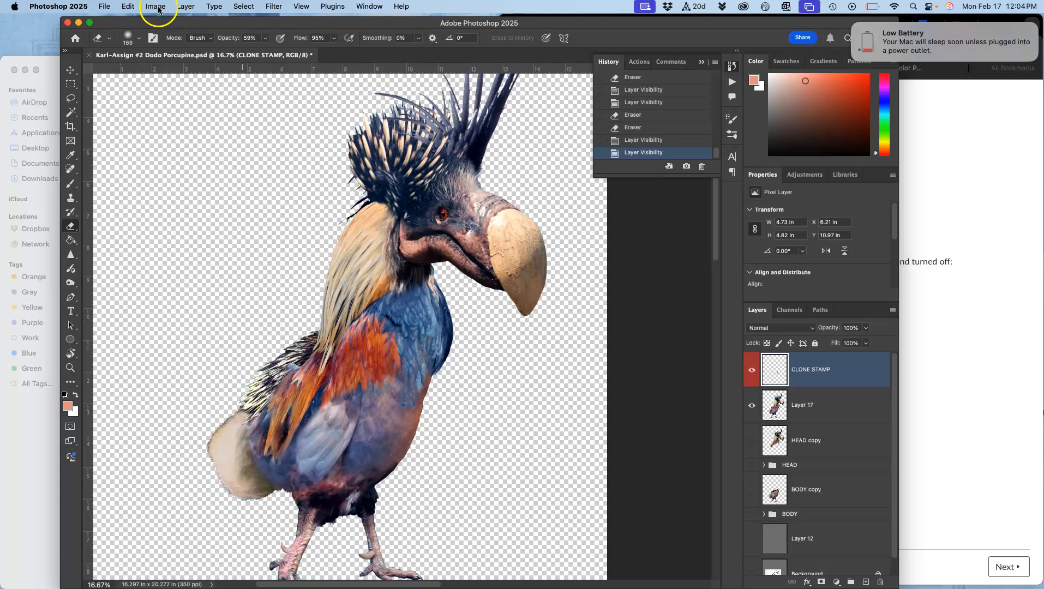
Step: Stamp the visible layers into a new top layer and darken its chest, belly and lower wing with the Burn tool
left_click(184, 6)
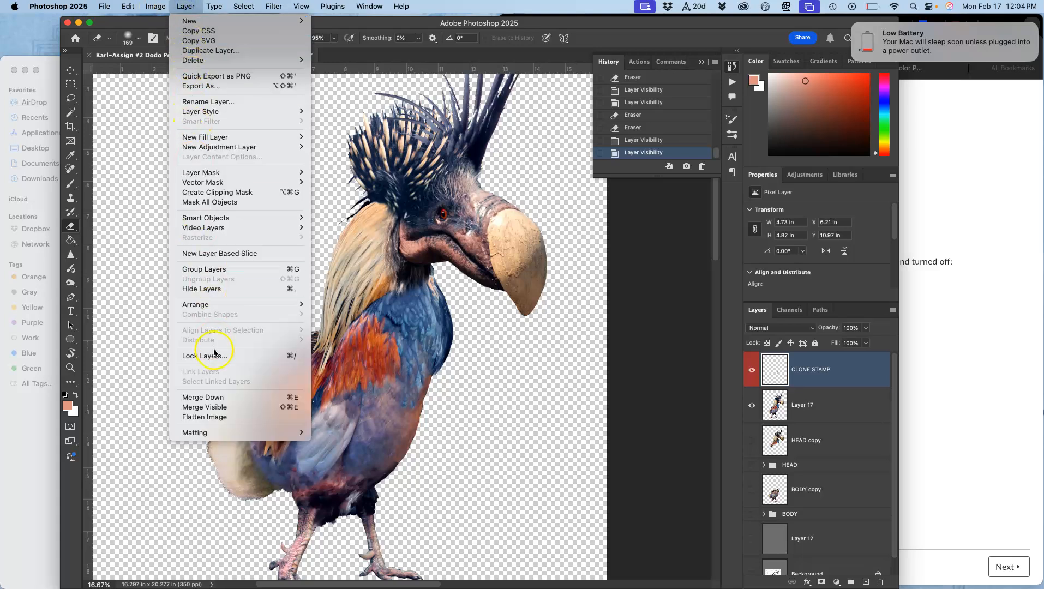
left_click(207, 407)
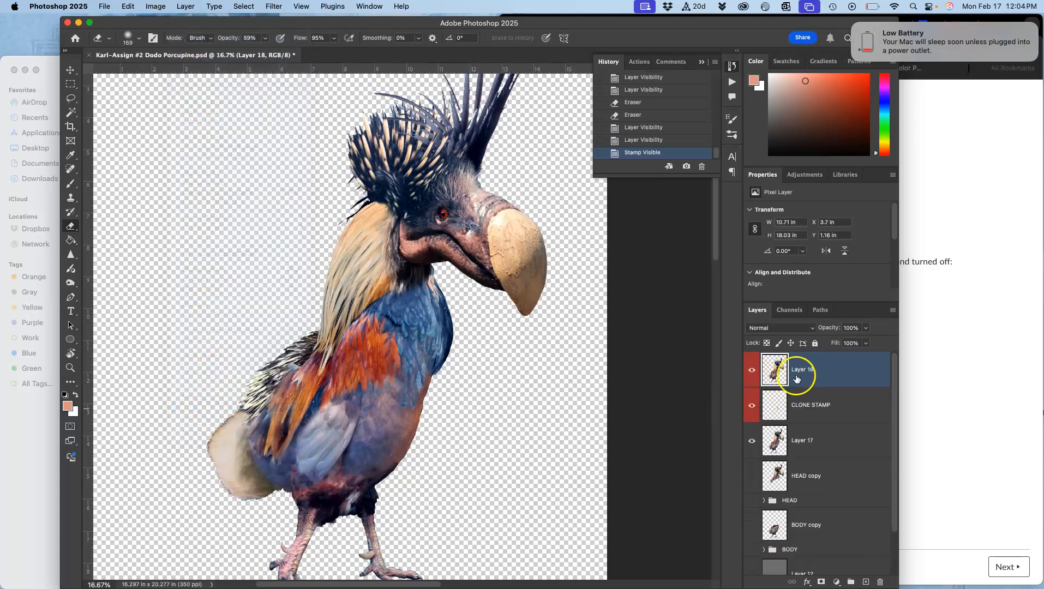
left_click_drag(70, 283, 106, 296)
mouse_move(378, 309)
left_mouse_down()
mouse_move(402, 304)
mouse_move(405, 322)
mouse_move(386, 396)
mouse_move(342, 459)
left_mouse_up()
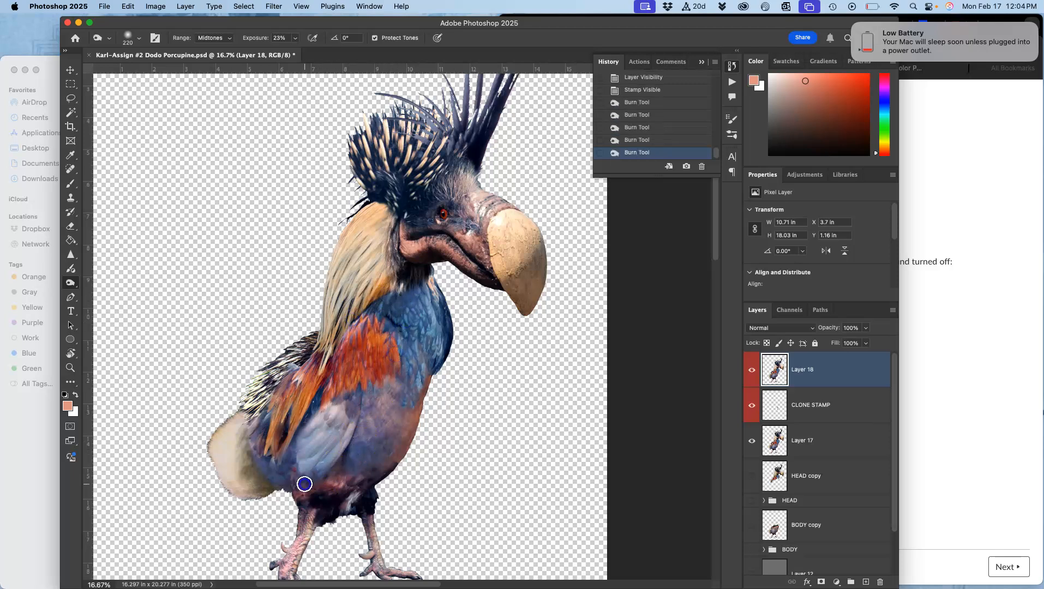
left_click_drag(342, 464, 332, 469)
left_click_drag(363, 413, 322, 469)
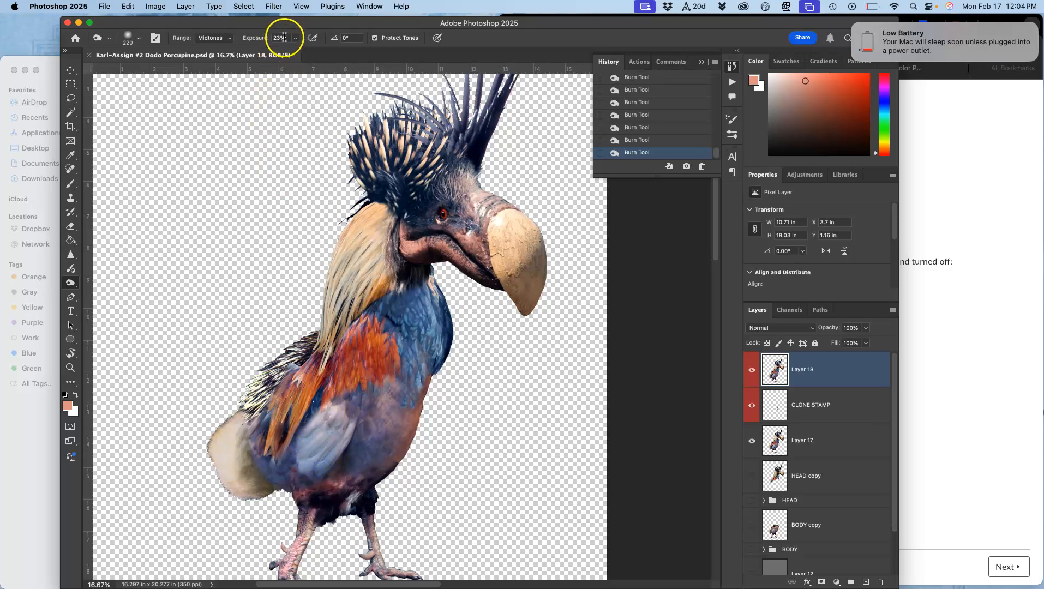
left_click_drag(293, 454, 284, 462)
mouse_move(312, 413)
left_mouse_down()
mouse_move(292, 470)
mouse_move(308, 472)
left_mouse_up()
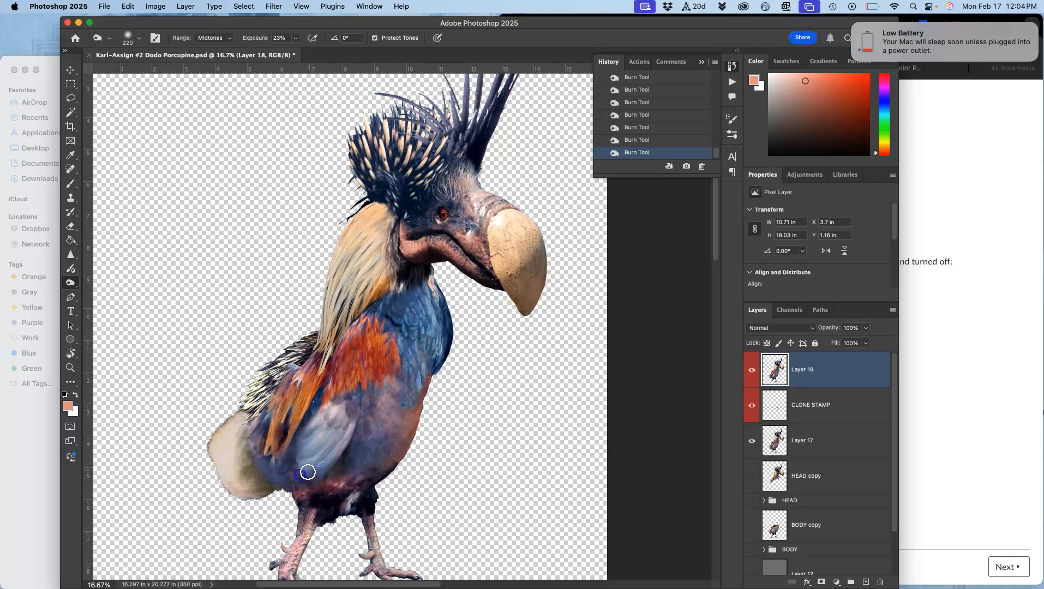
Step: Burn the tail edge, back quills, blond neck mane, beak and throat to deepen their shadows
mouse_move(367, 431)
left_mouse_down()
mouse_move(411, 298)
mouse_move(430, 307)
mouse_move(415, 287)
mouse_move(365, 301)
mouse_move(367, 280)
mouse_move(259, 432)
left_mouse_up()
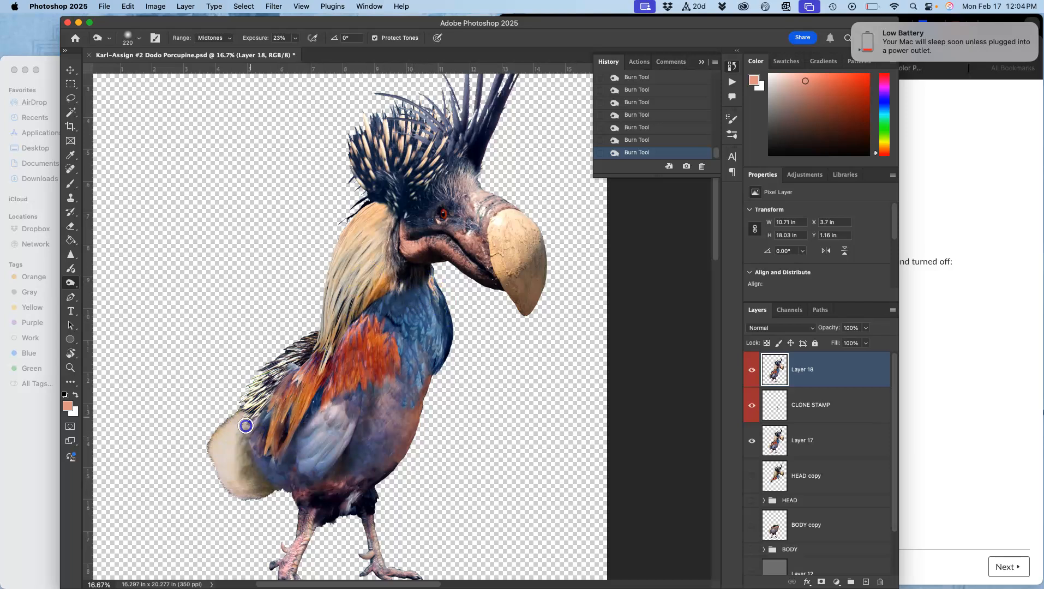
left_click_drag(267, 385, 308, 353)
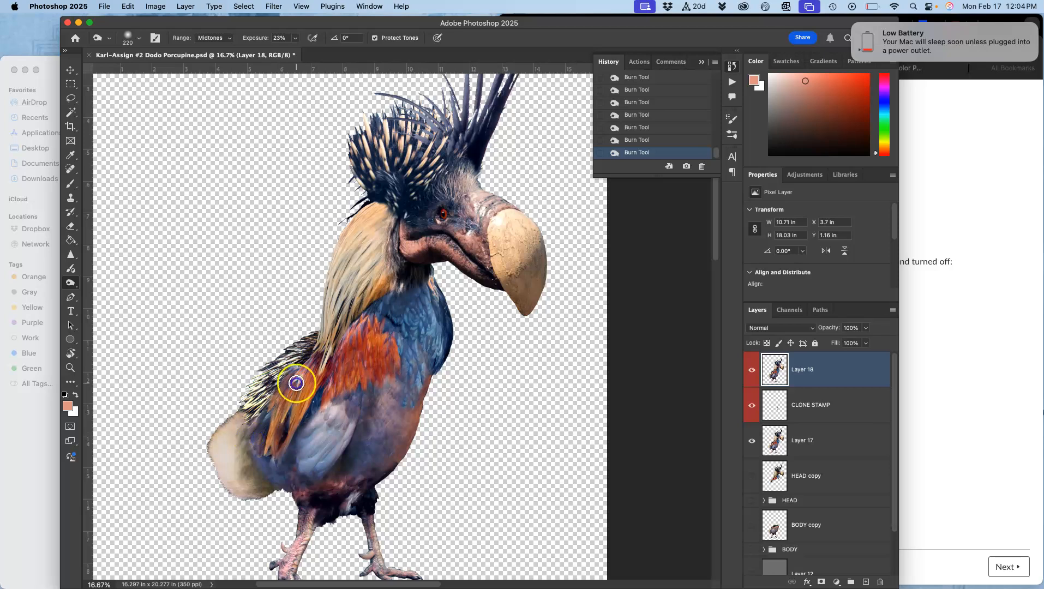
mouse_move(411, 187)
left_mouse_down()
mouse_move(403, 208)
mouse_move(379, 213)
mouse_move(375, 246)
mouse_move(369, 231)
mouse_move(350, 297)
left_mouse_up()
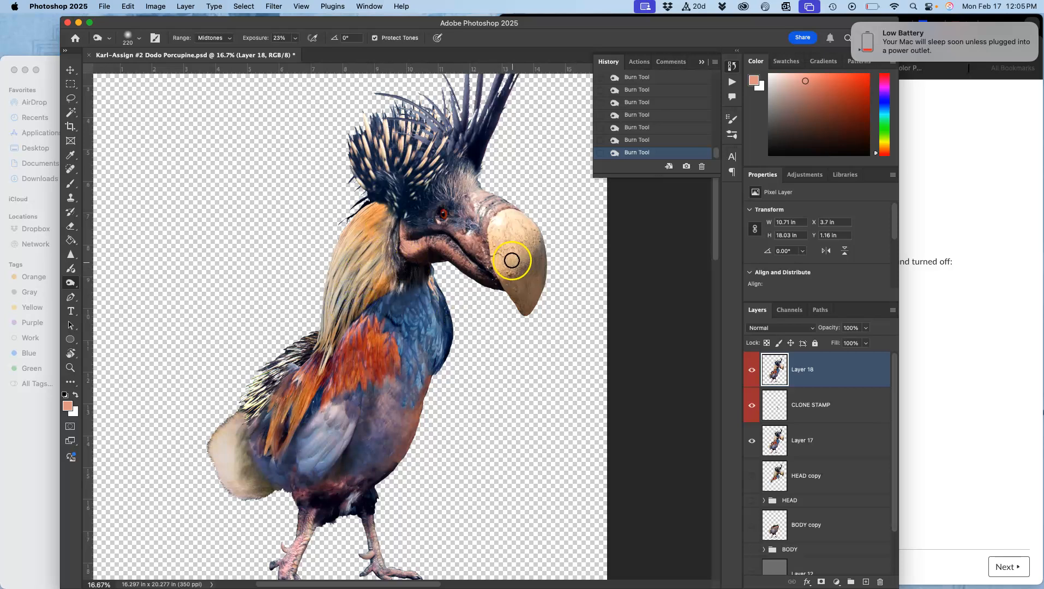
left_click(517, 285)
mouse_move(401, 292)
left_mouse_down()
mouse_move(400, 340)
mouse_move(420, 341)
left_mouse_up()
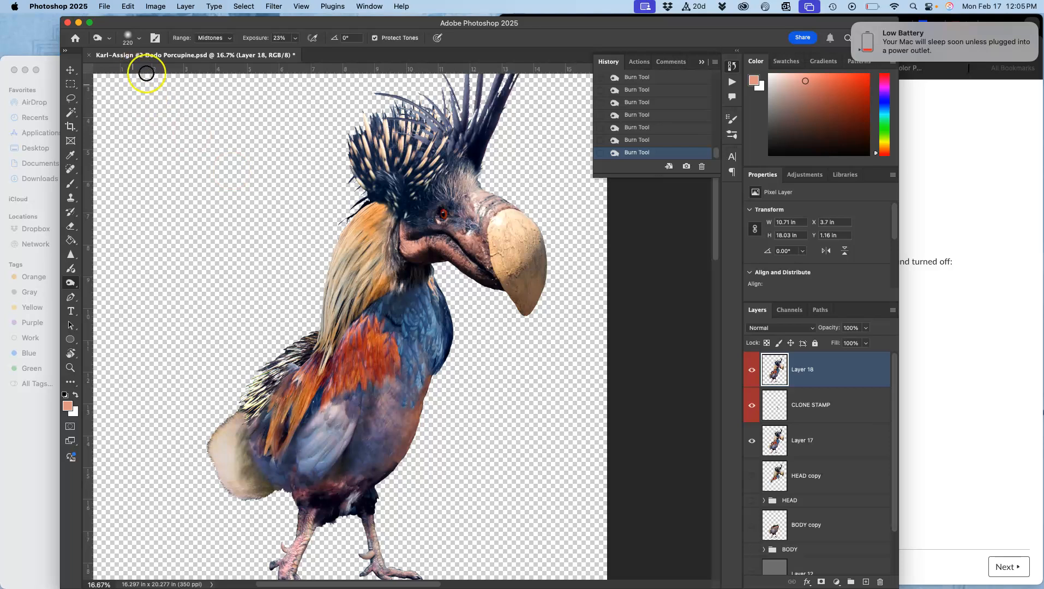
Step: Lighten the neck mane, orange feathers, tail and grey wing with the Dodge tool using a 194 px brush
left_click(74, 283)
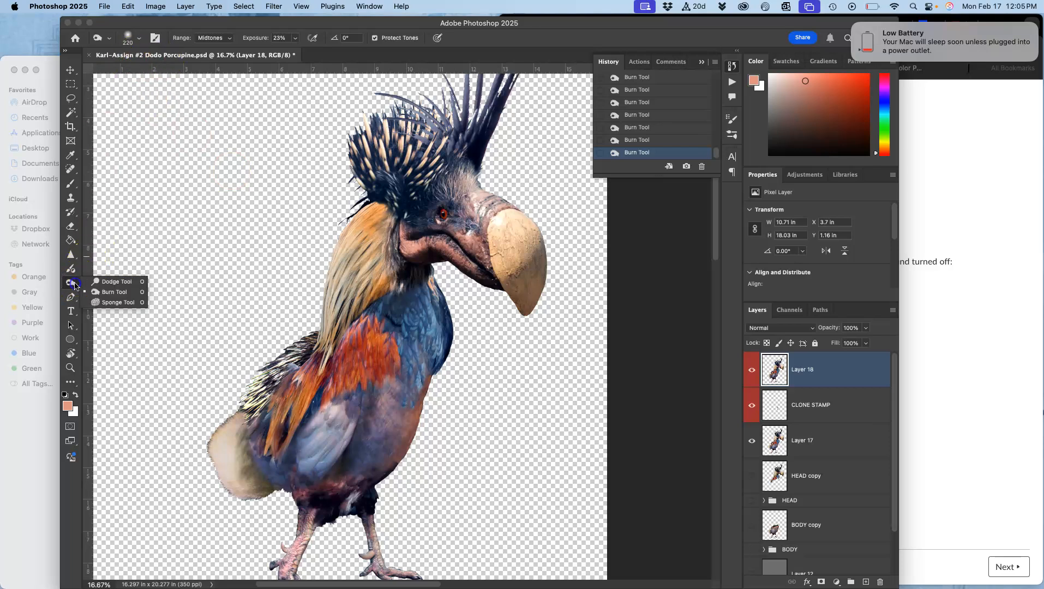
left_click(112, 281)
left_click(139, 40)
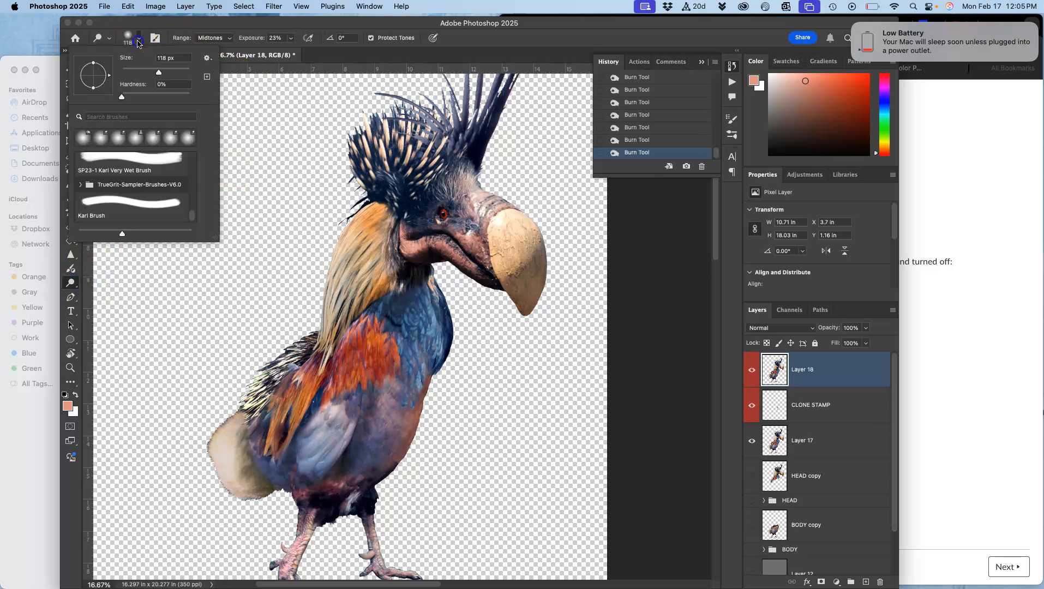
left_click(173, 69)
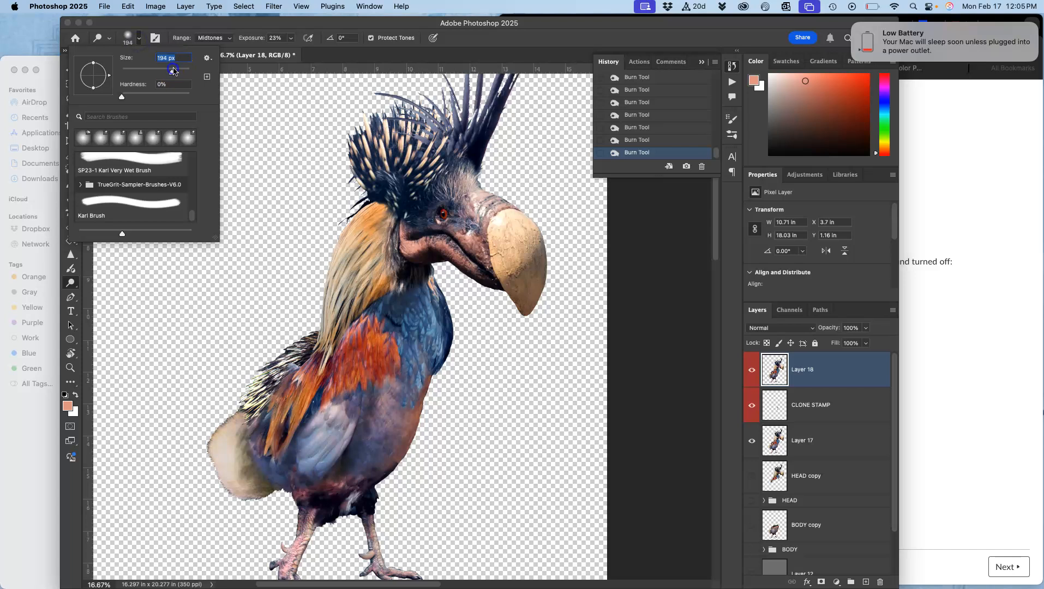
left_click(354, 229)
left_click_drag(362, 338, 384, 345)
mouse_move(319, 352)
left_mouse_down()
mouse_move(291, 368)
mouse_move(289, 396)
mouse_move(268, 420)
mouse_move(300, 369)
left_mouse_up()
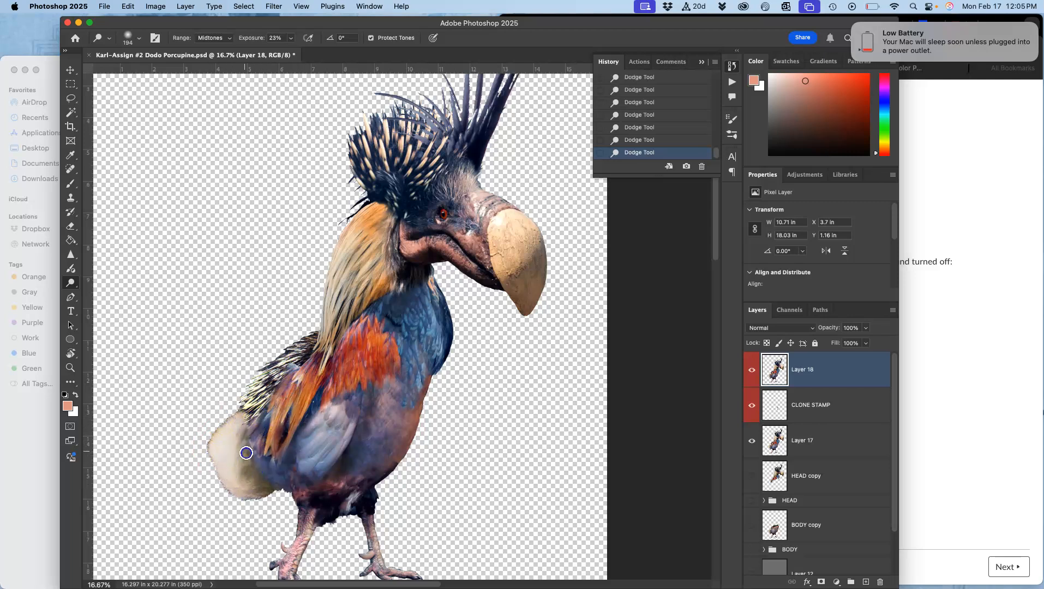
mouse_move(258, 426)
left_mouse_down()
mouse_move(264, 457)
mouse_move(339, 459)
left_mouse_up()
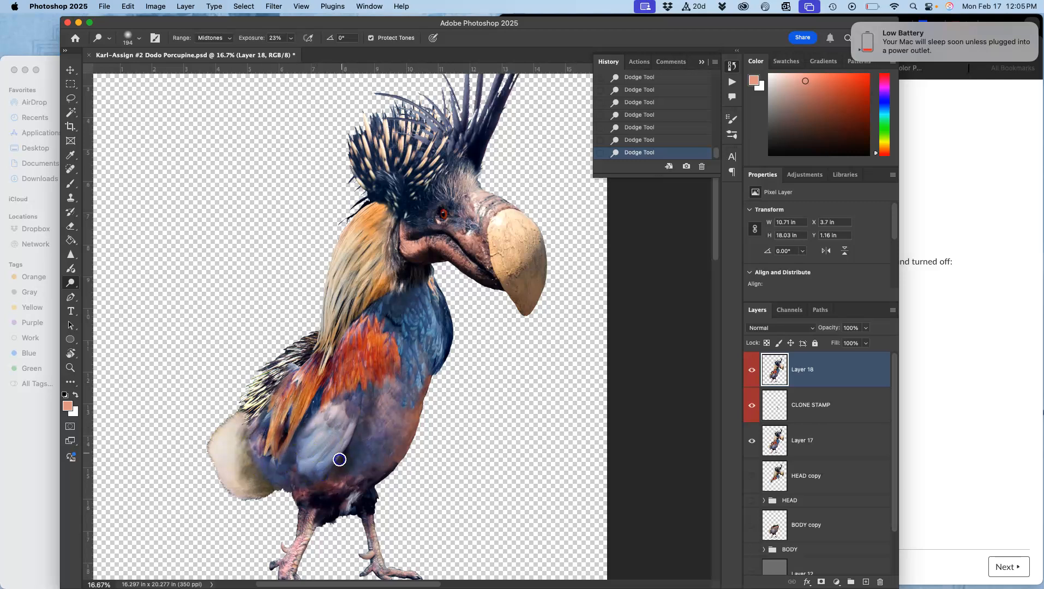
Step: Compare the dodged and burned layer with the layers beneath by toggling its visibility, and lower its opacity to 79%
left_click(753, 370)
left_click(753, 370)
left_click(754, 370)
left_click(754, 370)
left_click(755, 370)
left_click(755, 372)
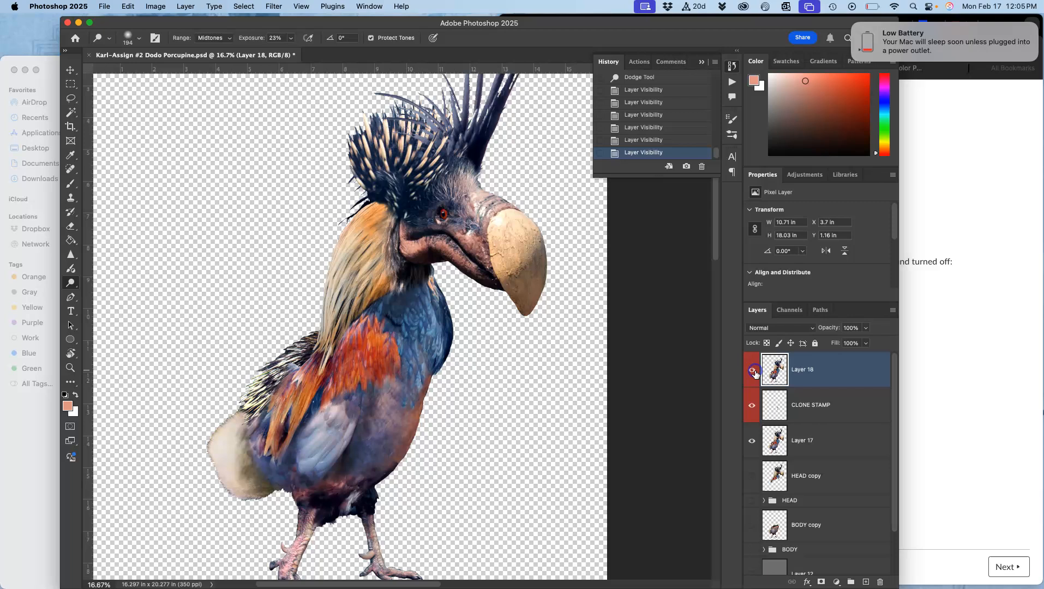
left_click(866, 329)
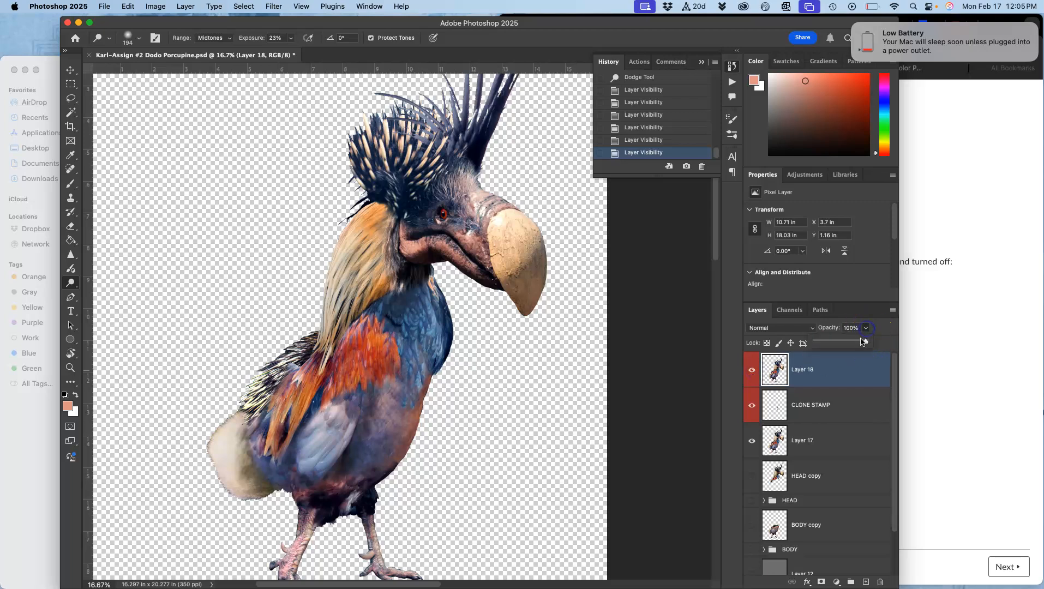
Step: Desaturate the orange tones in the neck mane with the Sponge tool at 15% flow and a 140 px brush
right_click(70, 282)
left_click(111, 301)
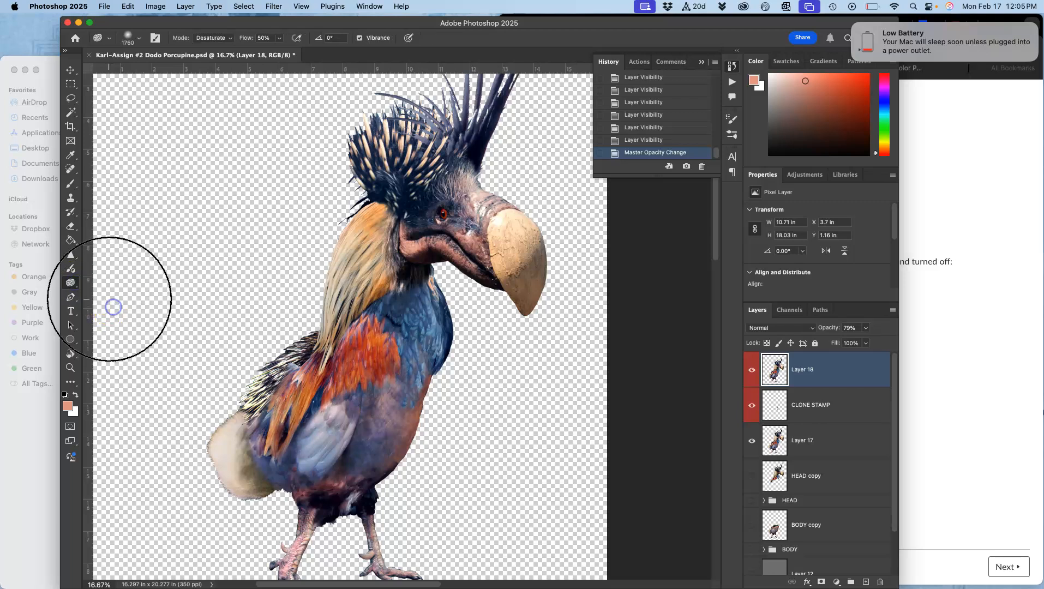
left_click(280, 39)
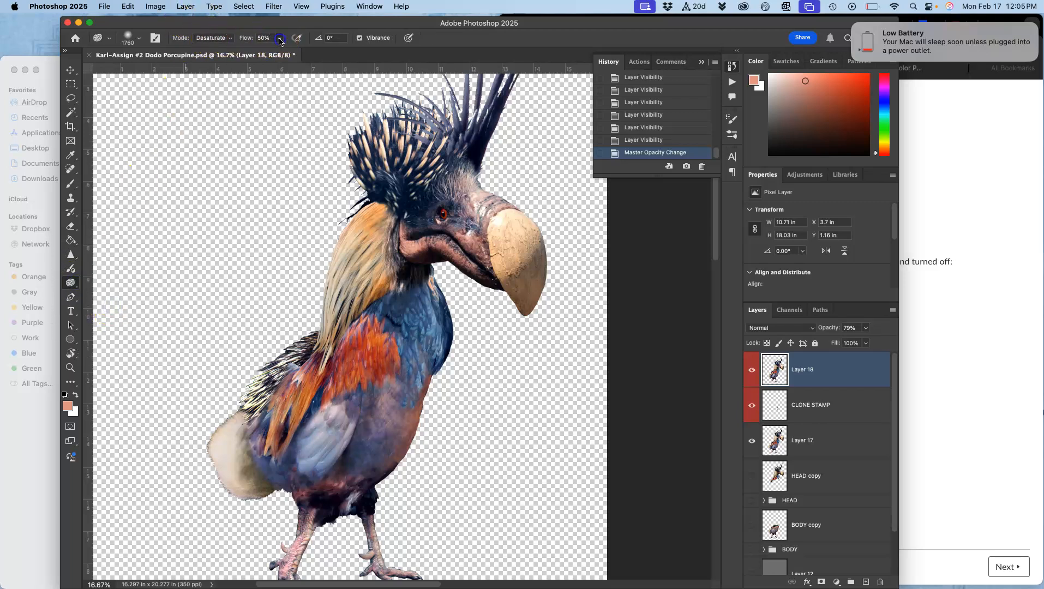
left_click(139, 38)
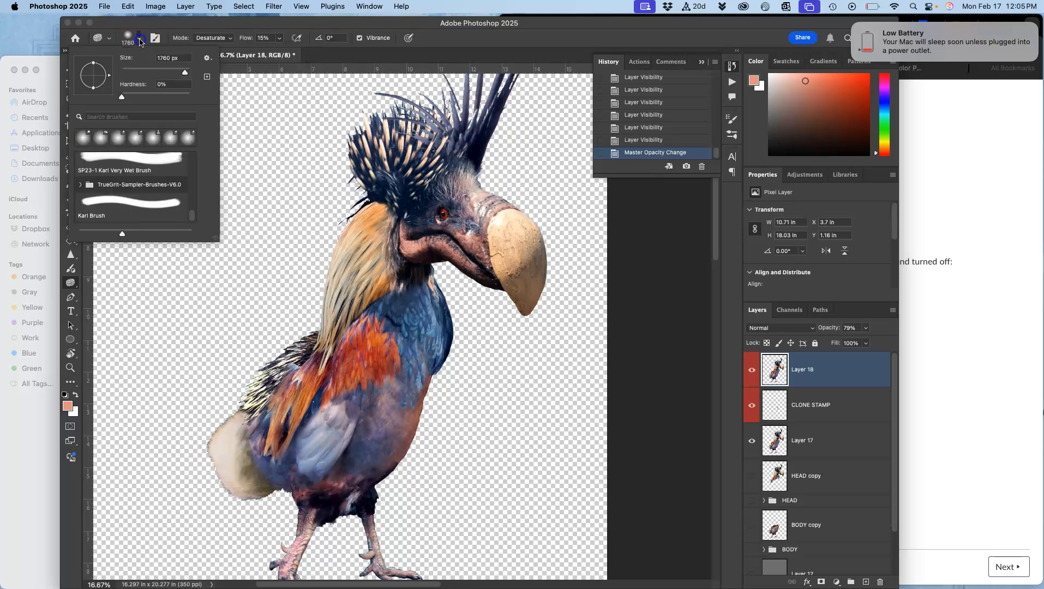
left_click(370, 235)
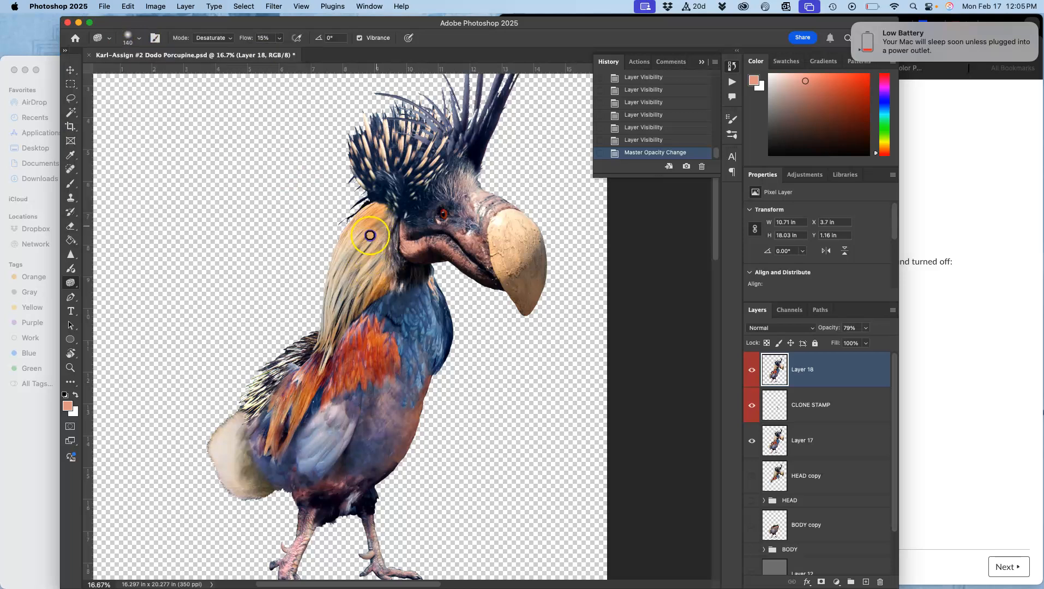
left_click(364, 310)
mouse_move(380, 287)
left_mouse_down()
mouse_move(371, 307)
mouse_move(377, 283)
left_mouse_up()
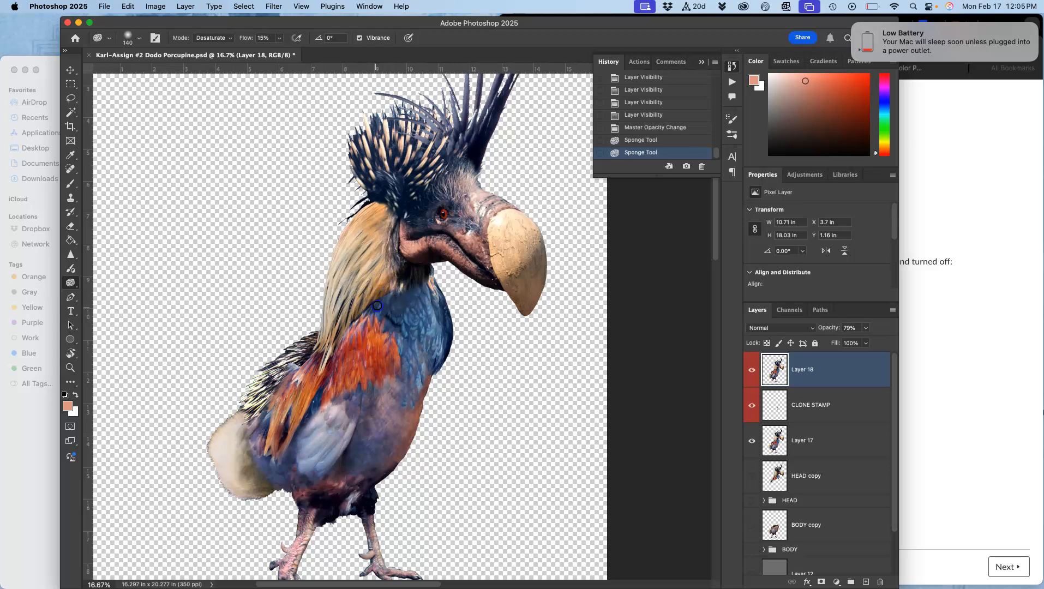
Step: Desaturate the long orange feathers, the area above the legs and the purple breast with the Sponge tool at 15% flow
left_click_drag(308, 383, 298, 374)
left_click_drag(340, 480, 306, 500)
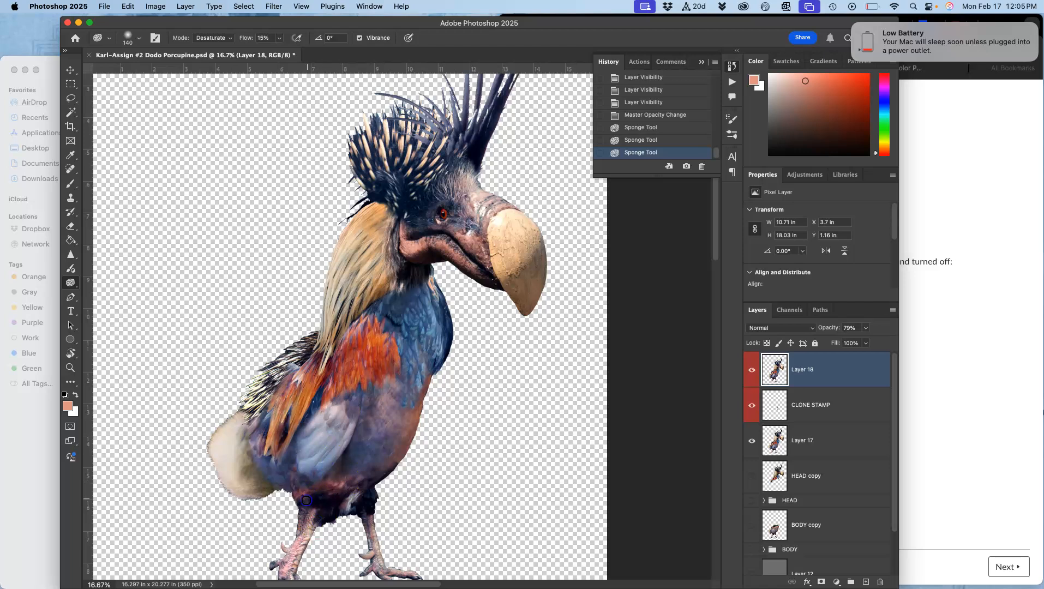
left_click_drag(357, 402, 389, 419)
Step: Compare the shaded top layer with the layers beneath by toggling its visibility
left_click(752, 370)
left_click(751, 370)
left_click(751, 371)
left_click(751, 371)
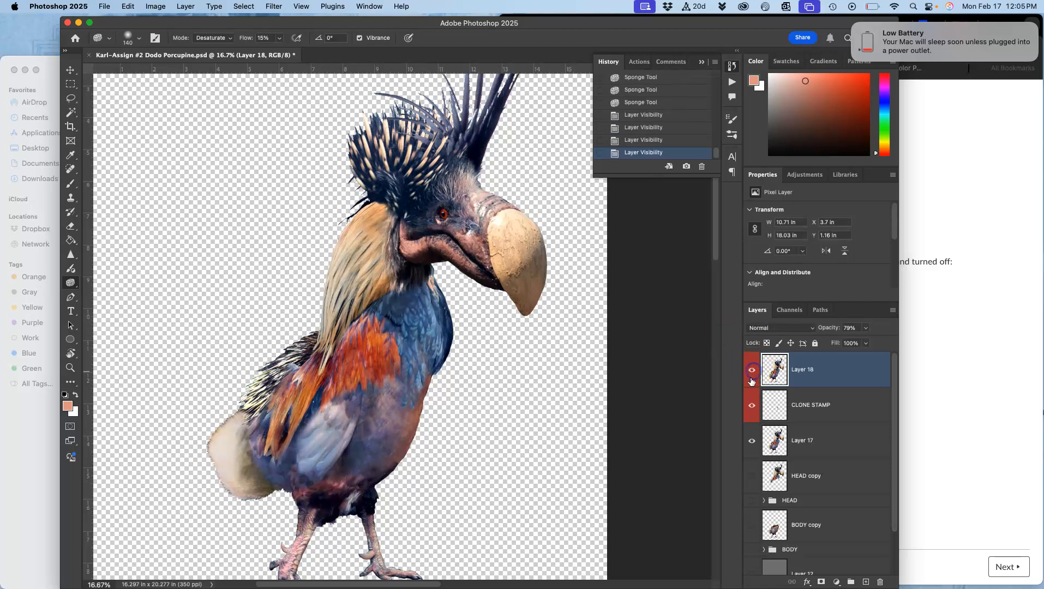
left_click(752, 378)
left_click(753, 380)
Step: Set the Clone Stamp opacity to 53% and clone blond mane hair over the seam with the blue neck
left_click(72, 199)
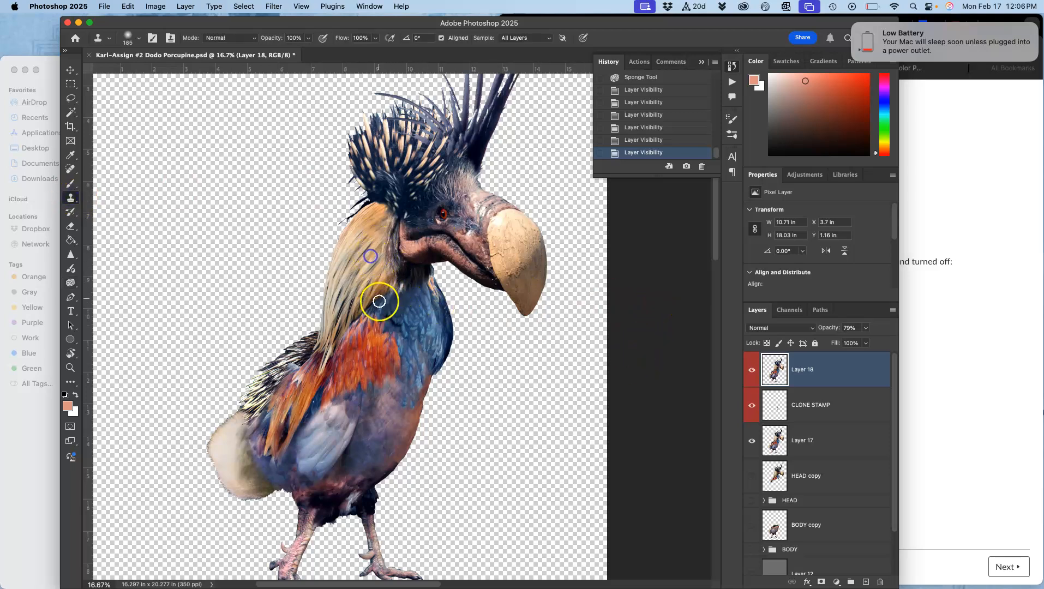
left_click_drag(381, 297, 368, 313)
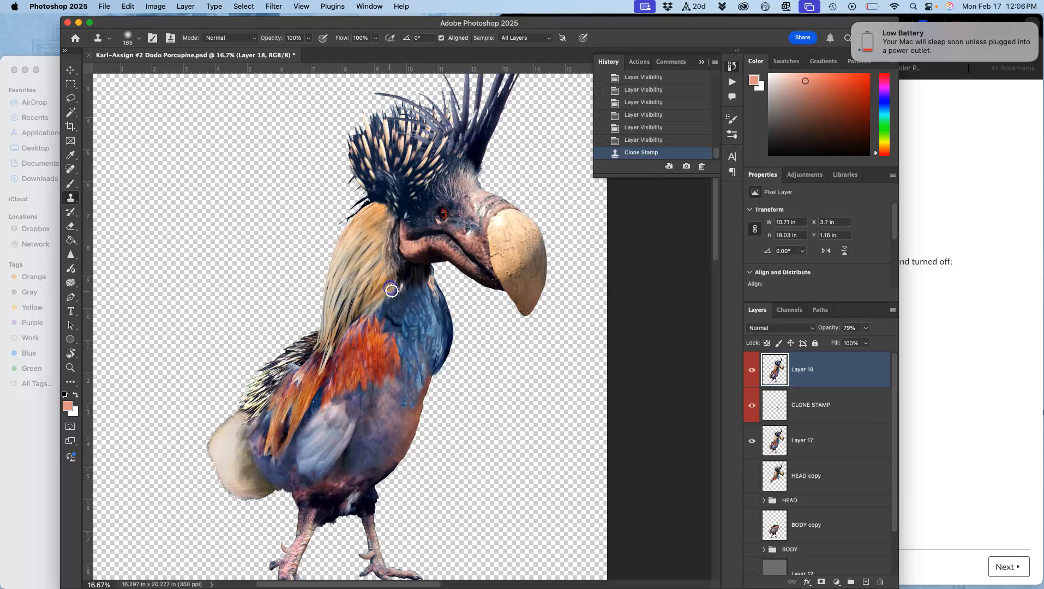
key("super+z")
left_click(308, 40)
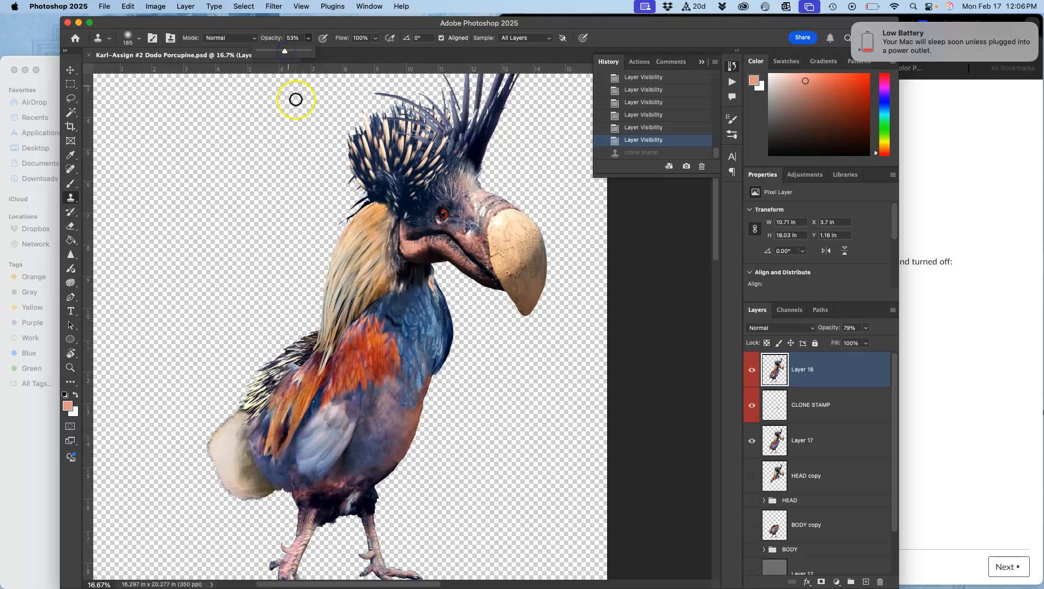
left_click(360, 272, "alt")
mouse_move(373, 305)
left_mouse_down()
mouse_move(366, 315)
mouse_move(391, 289)
mouse_move(389, 305)
left_mouse_up()
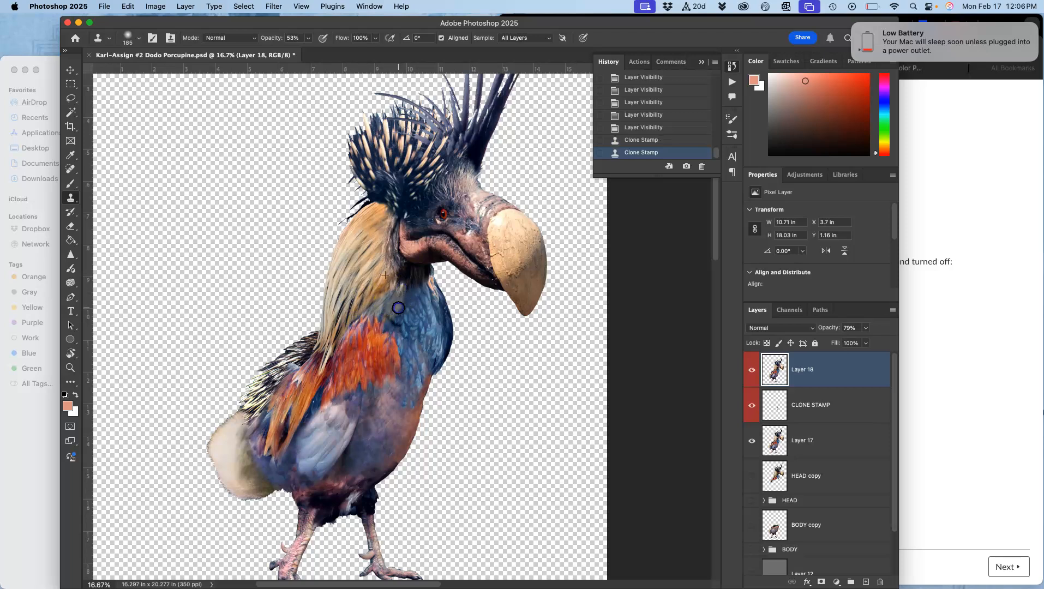
Step: Blend the lower mane into the orange shoulder and blue neck up to the throat with more Clone Stamp strokes
key("super+equal")
key("super+equal")
key("super+equal")
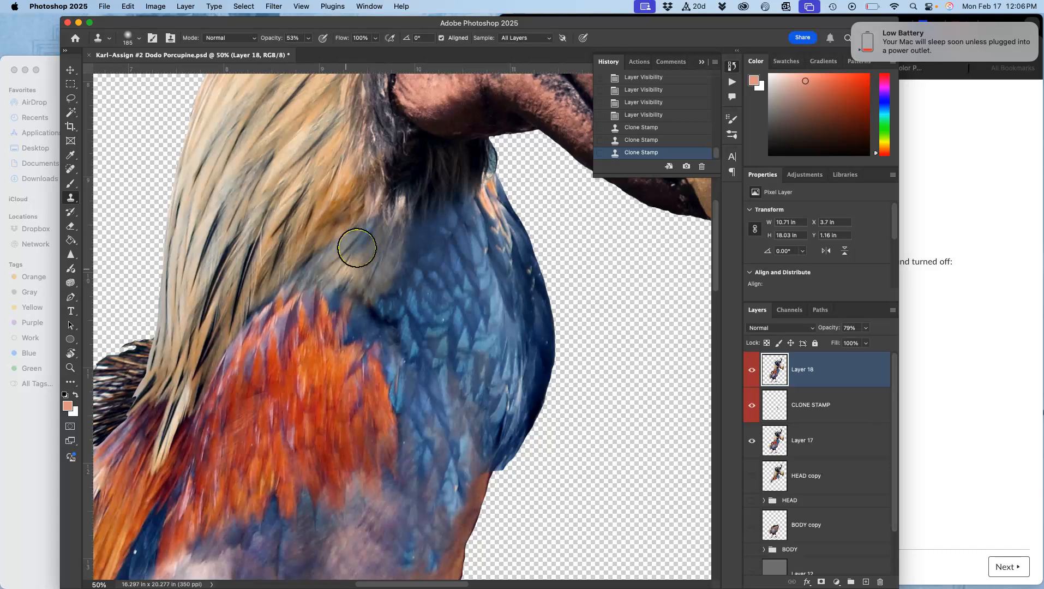
left_click_drag(329, 244, 299, 283)
mouse_move(342, 220)
left_mouse_down()
mouse_move(325, 258)
mouse_move(349, 251)
left_mouse_up()
mouse_move(378, 193)
left_mouse_down()
mouse_move(364, 242)
mouse_move(384, 259)
mouse_move(378, 266)
left_mouse_up()
mouse_move(333, 238)
left_mouse_down()
mouse_move(310, 277)
mouse_move(297, 265)
mouse_move(282, 284)
left_mouse_up()
mouse_move(368, 219)
left_mouse_down()
mouse_move(400, 206)
mouse_move(405, 255)
left_mouse_up()
mouse_move(428, 210)
left_mouse_down()
mouse_move(423, 228)
mouse_move(450, 235)
left_mouse_up()
mouse_move(470, 198)
left_mouse_down()
mouse_move(458, 216)
mouse_move(471, 204)
left_mouse_up()
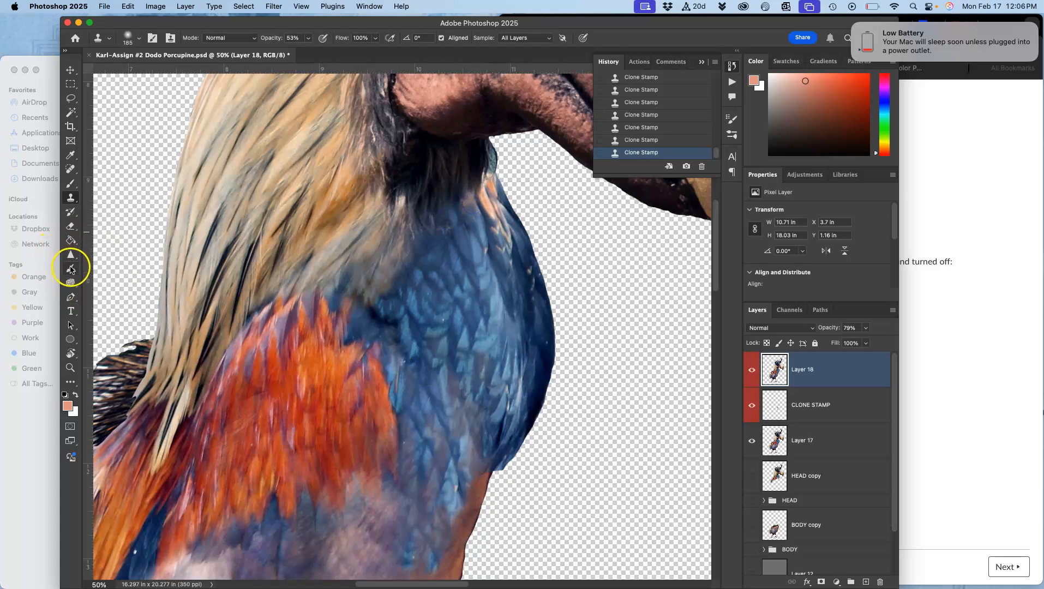
Step: Lighten the cloned neck mane and nearby feathers with the Dodge tool at 23% exposure
left_click(71, 282)
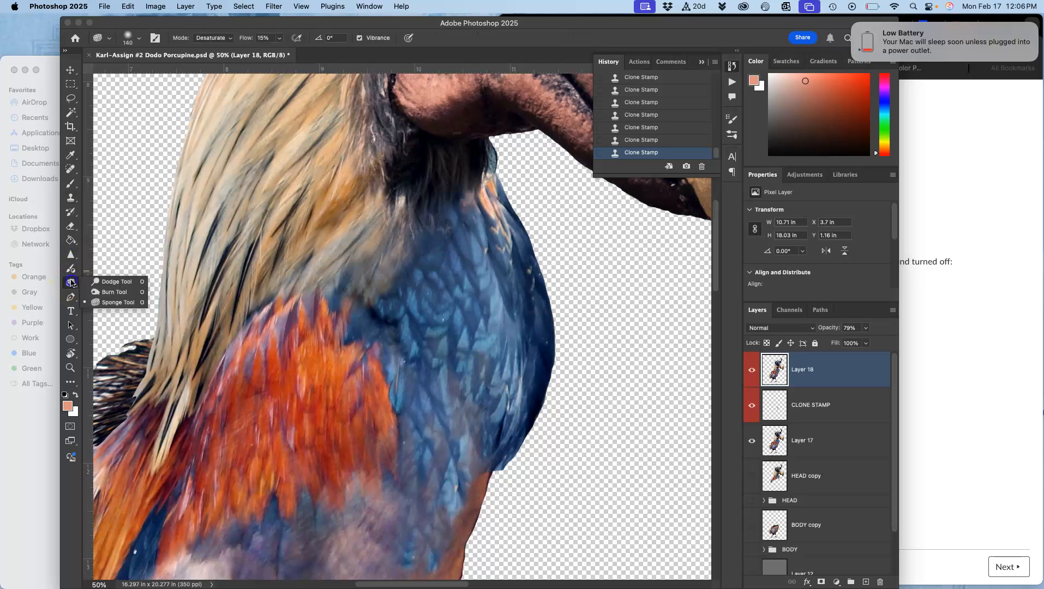
left_click(104, 285)
mouse_move(322, 226)
left_mouse_down()
mouse_move(305, 256)
mouse_move(295, 240)
mouse_move(345, 209)
mouse_move(338, 250)
mouse_move(401, 229)
mouse_move(326, 240)
mouse_move(312, 296)
mouse_move(401, 235)
mouse_move(312, 151)
mouse_move(249, 198)
mouse_move(322, 186)
mouse_move(272, 298)
mouse_move(149, 257)
mouse_move(82, 273)
left_mouse_up()
Step: Burn the mane's lower edge, the blue neck and the breast below it at 23% exposure to deepen their shadows
left_click(74, 282)
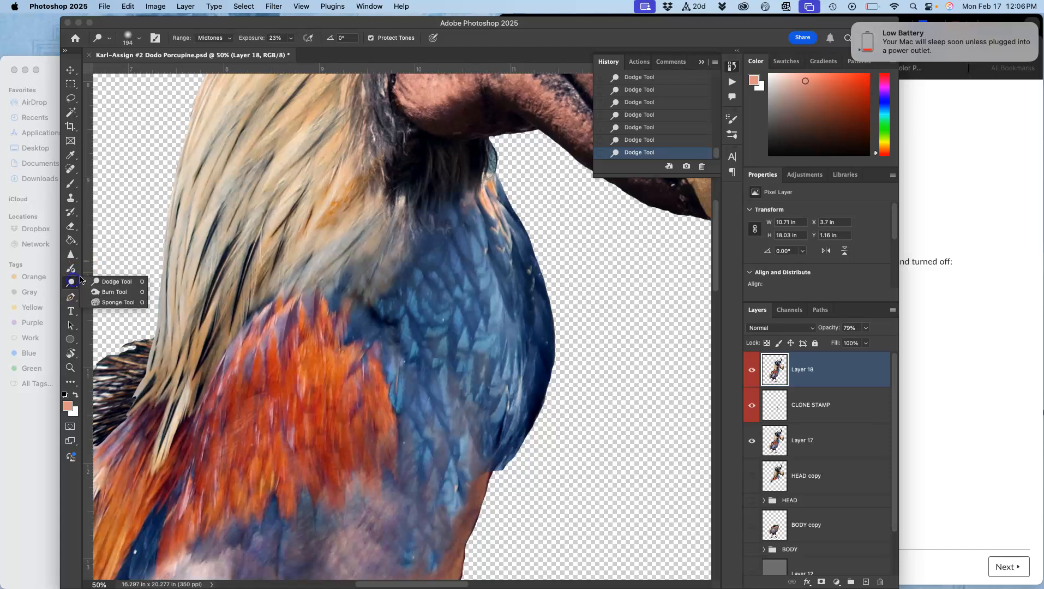
left_click(104, 295)
left_click_drag(361, 226, 311, 294)
left_click_drag(329, 239, 291, 284)
left_click_drag(320, 207, 290, 306)
left_click_drag(314, 275, 299, 325)
mouse_move(405, 215)
left_mouse_down()
mouse_move(375, 264)
mouse_move(385, 291)
left_mouse_up()
left_click_drag(440, 211, 420, 267)
mouse_move(409, 358)
left_mouse_down()
mouse_move(417, 388)
mouse_move(343, 534)
mouse_move(313, 523)
left_mouse_up()
left_click_drag(385, 529, 350, 543)
Step: Burn further shadows into the body feathers, the back edge of the neck mane and the tail with a 220 px brush
key("space")
left_click_drag(382, 405, 435, 302)
left_click_drag(320, 169, 274, 268)
key("space")
left_click_drag(276, 357, 317, 209)
mouse_move(261, 510)
left_mouse_down()
mouse_move(230, 502)
mouse_move(283, 494)
mouse_move(285, 481)
mouse_move(268, 484)
mouse_move(331, 413)
mouse_move(211, 504)
mouse_move(199, 492)
mouse_move(195, 511)
mouse_move(196, 442)
mouse_move(240, 505)
mouse_move(315, 411)
mouse_move(320, 422)
mouse_move(332, 407)
mouse_move(314, 380)
mouse_move(211, 366)
mouse_move(206, 423)
mouse_move(300, 340)
mouse_move(205, 397)
mouse_move(262, 271)
mouse_move(258, 285)
mouse_move(315, 235)
left_mouse_up()
key("super+minus")
key("super+minus")
key("super+minus")
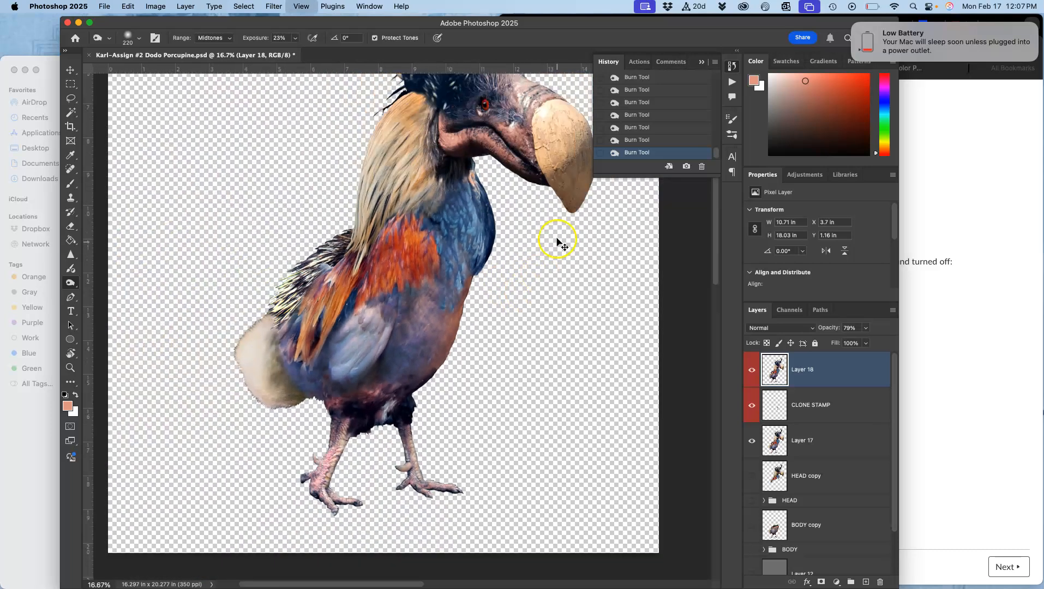
left_click_drag(533, 300, 512, 357)
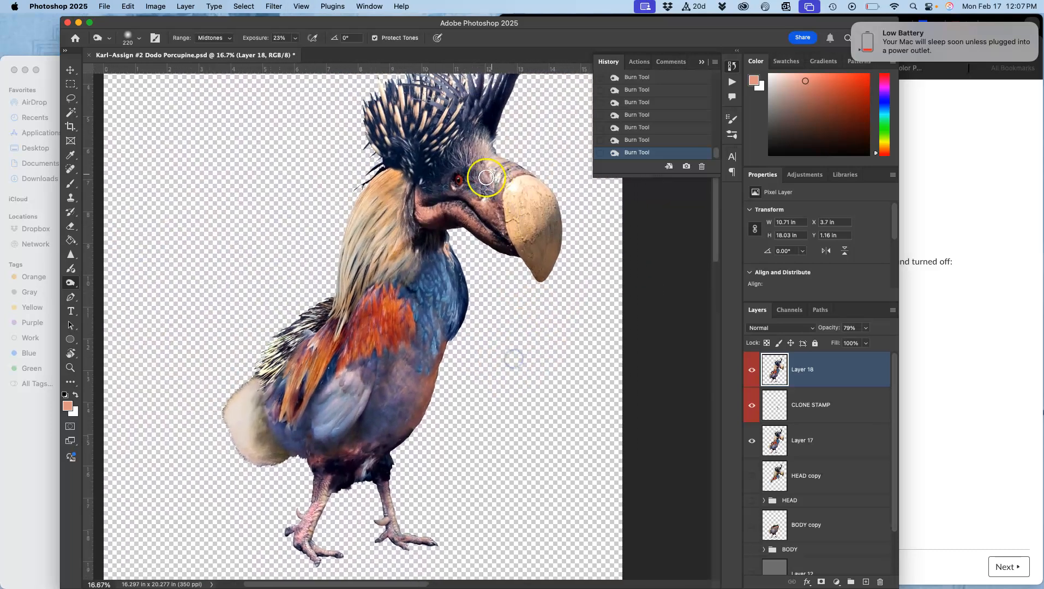
left_click_drag(386, 197, 379, 228)
left_click_drag(243, 427, 246, 455)
left_click_drag(251, 409, 250, 453)
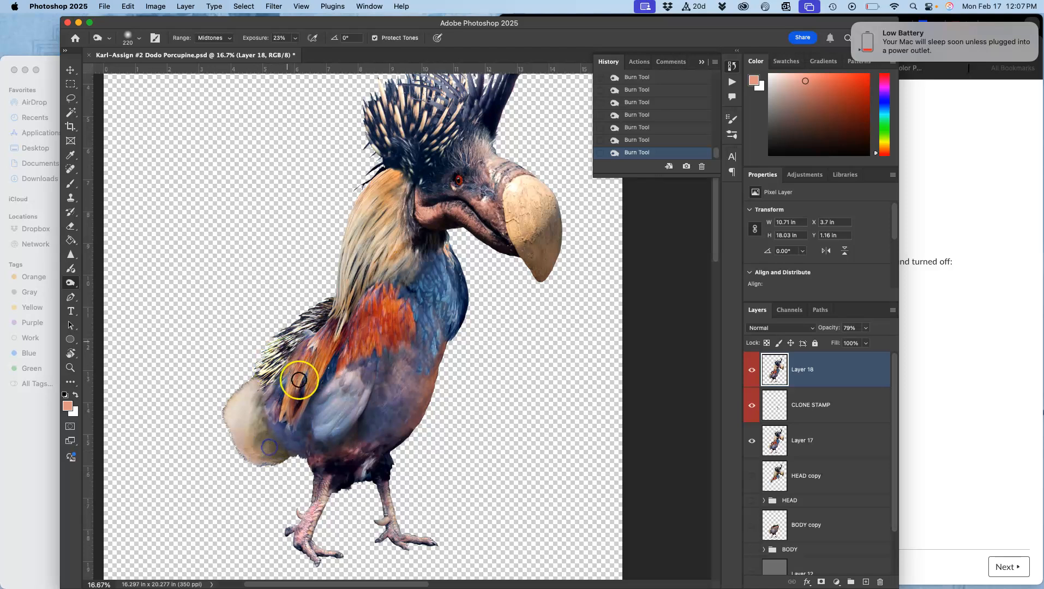
Step: Desaturate the lower part of the tail with the Sponge tool at 15% flow and a 140 px brush
left_click(74, 287)
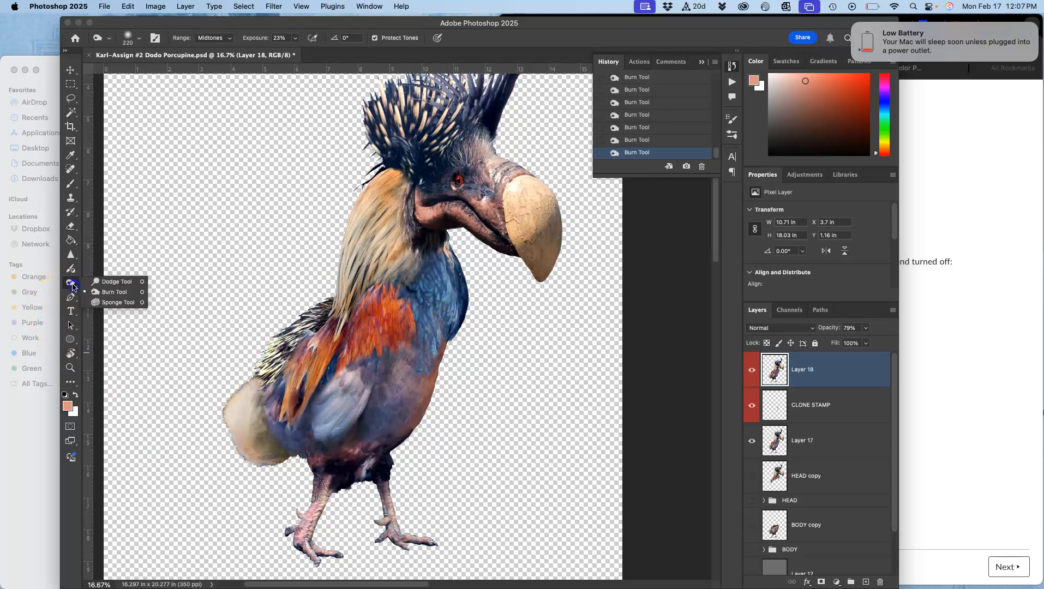
left_click(116, 302)
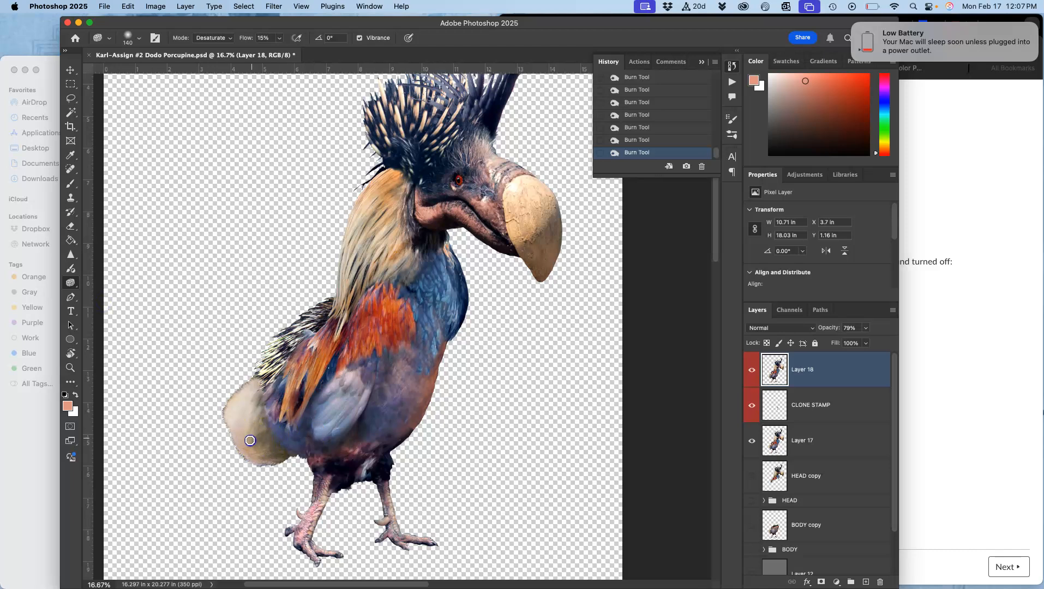
left_click_drag(248, 454, 251, 464)
left_click_drag(246, 444, 255, 467)
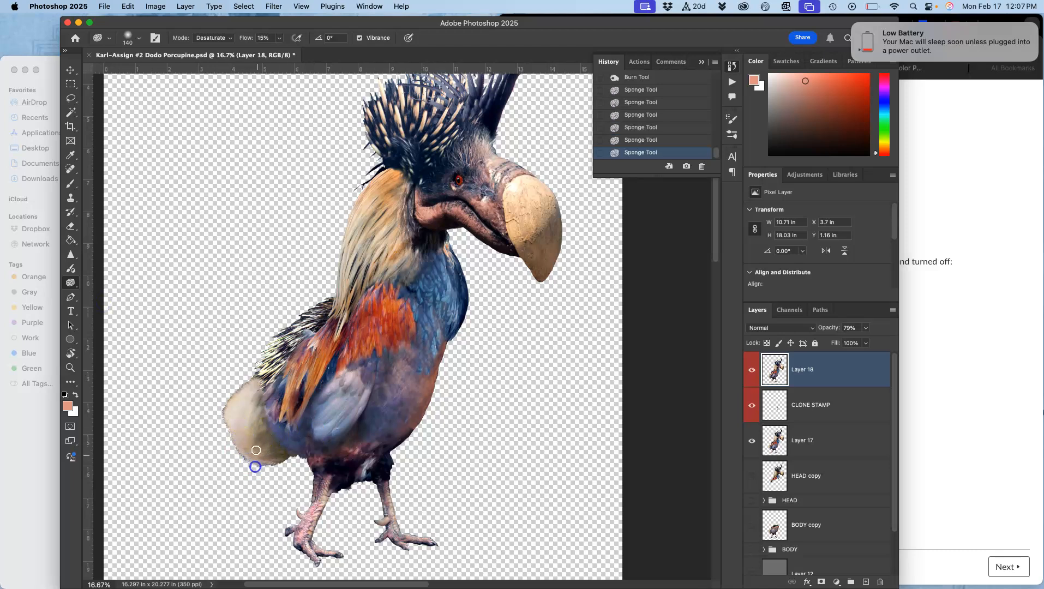
Step: Toggle the top layer's visibility to review the latest burn and sponge shading
left_click(751, 371)
left_click(752, 372)
left_click(751, 373)
left_click(753, 374)
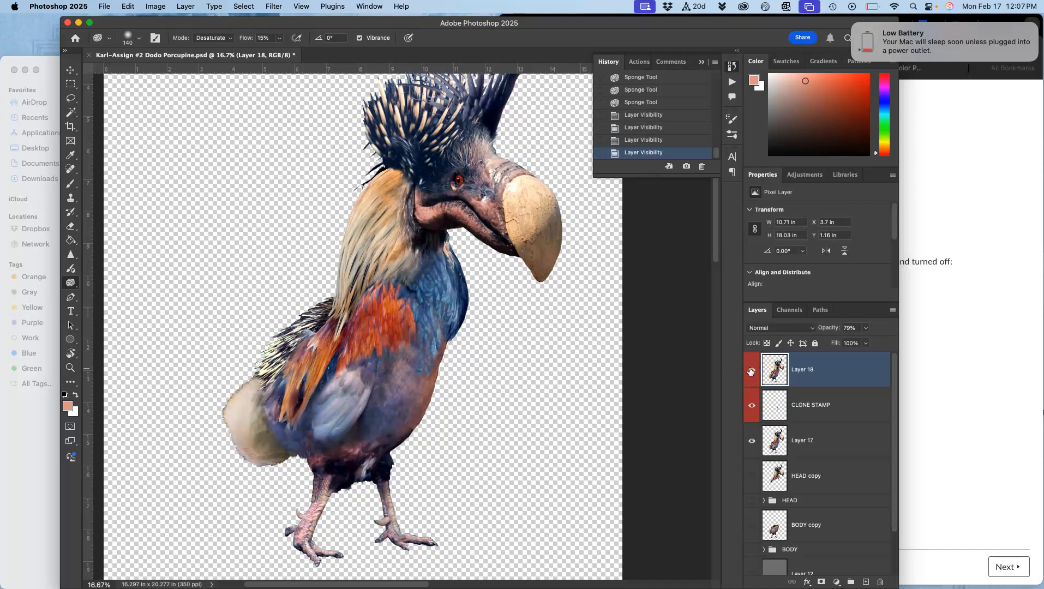
Step: Save the document, and save a PNG copy over the existing one with the large file size option
key("super+s")
left_click(106, 6)
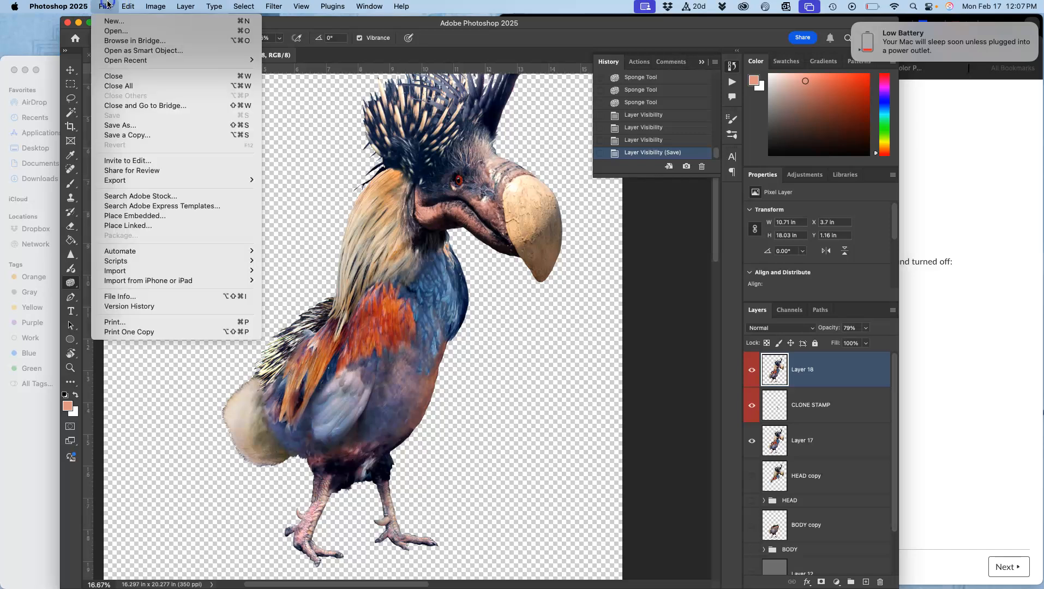
left_click(124, 135)
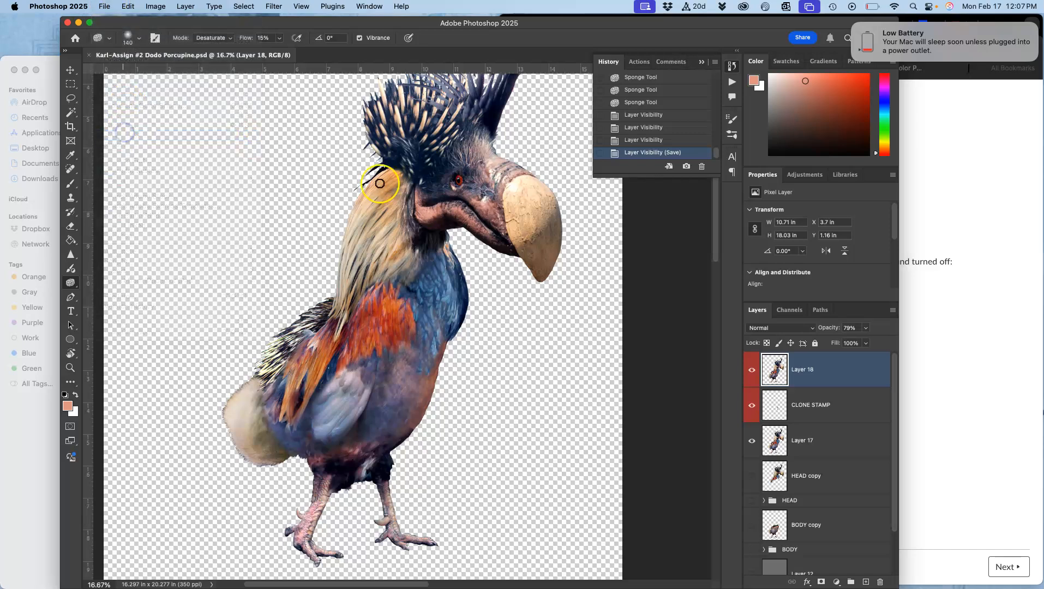
left_click(505, 238)
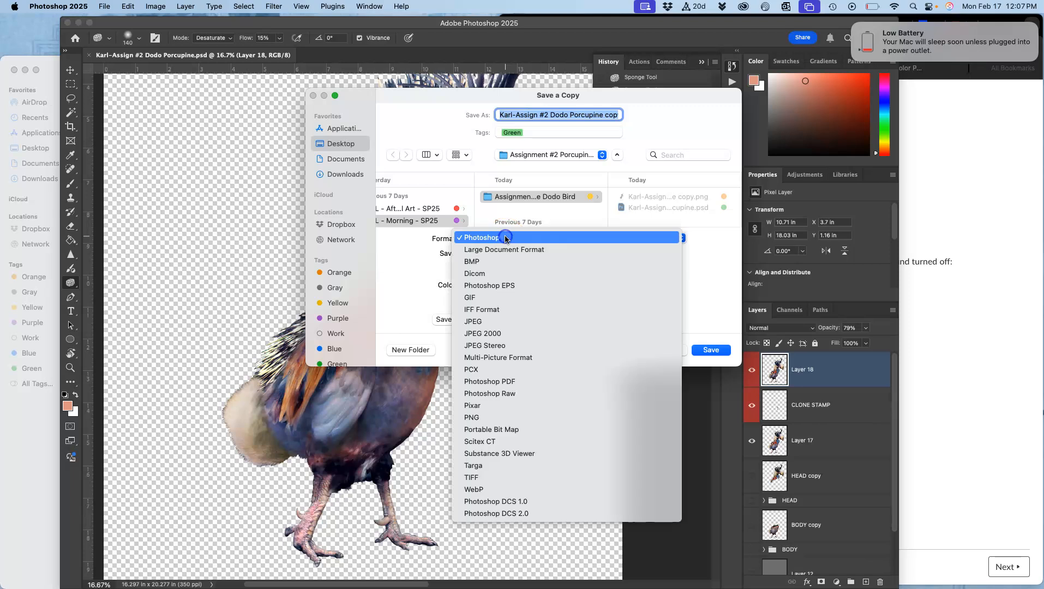
left_click(503, 415)
left_click(710, 350)
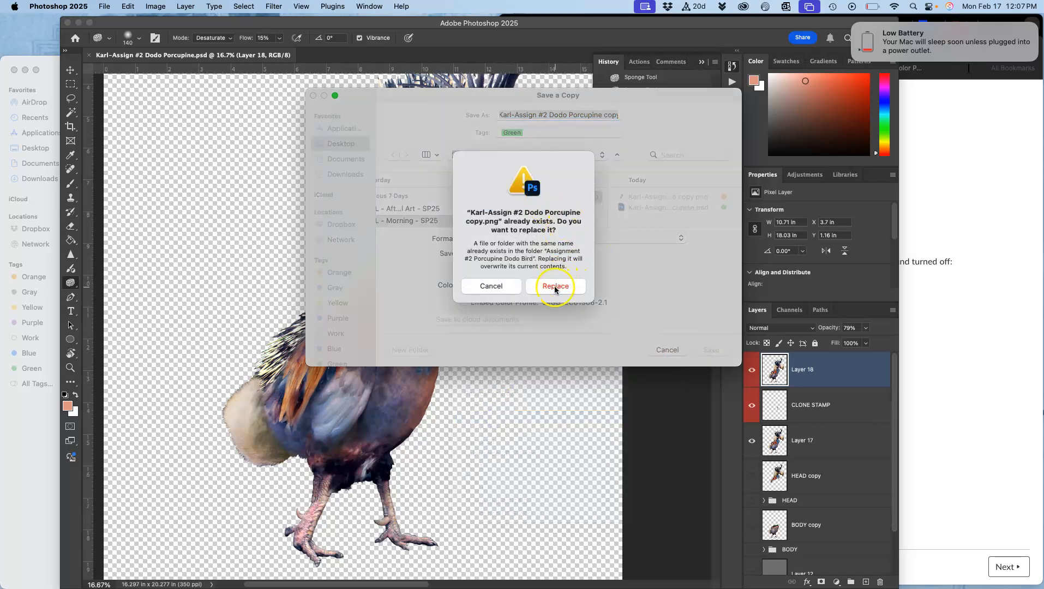
left_click(555, 287)
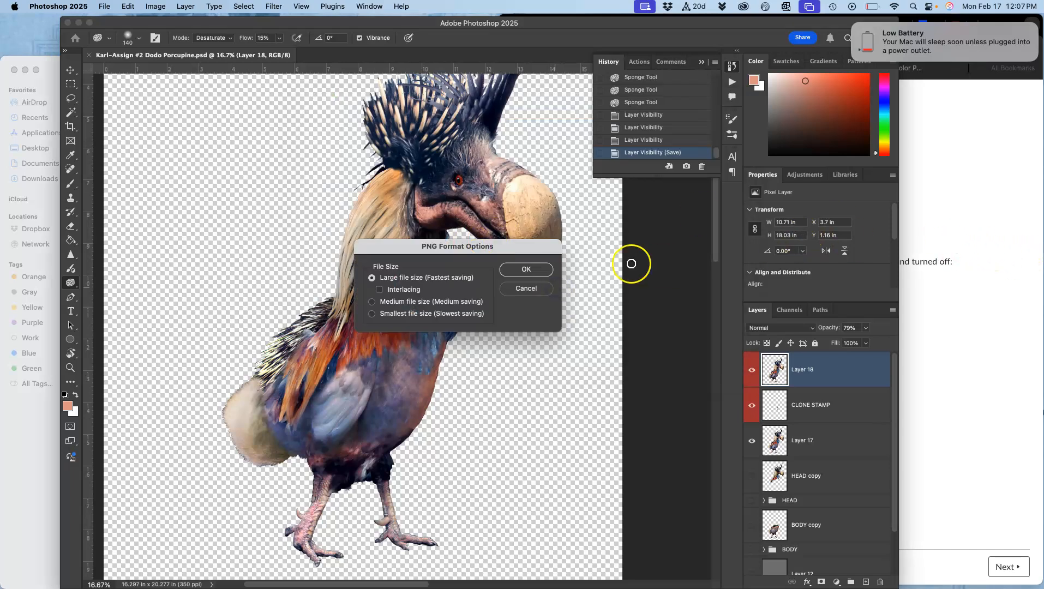
left_click(542, 270)
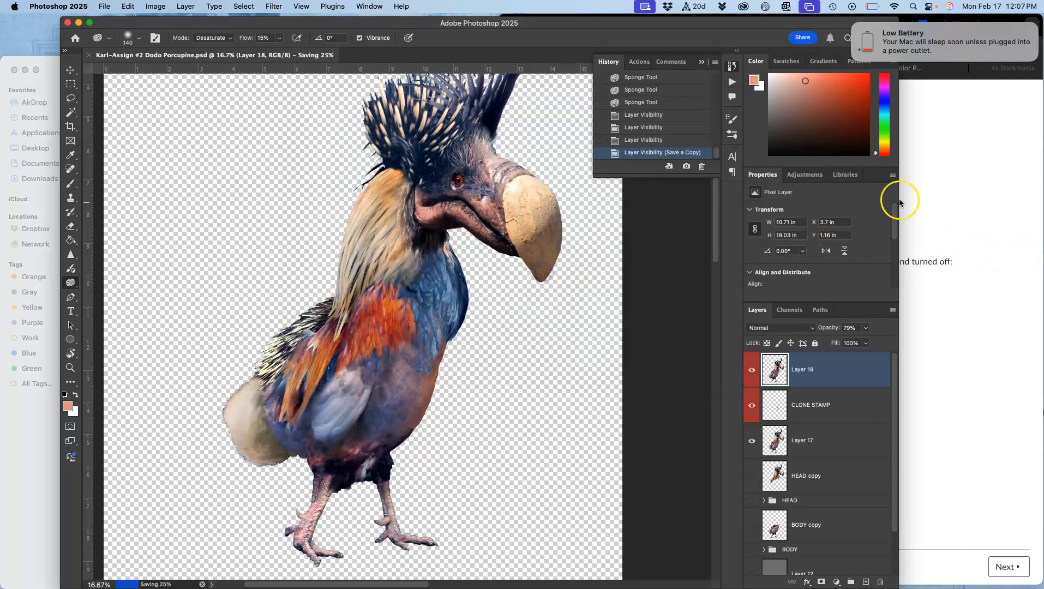
Step: Switch to the course discussion in Chrome and open the instructor's progress reply for editing
left_click(962, 200)
scroll(861, 326, "up", 15)
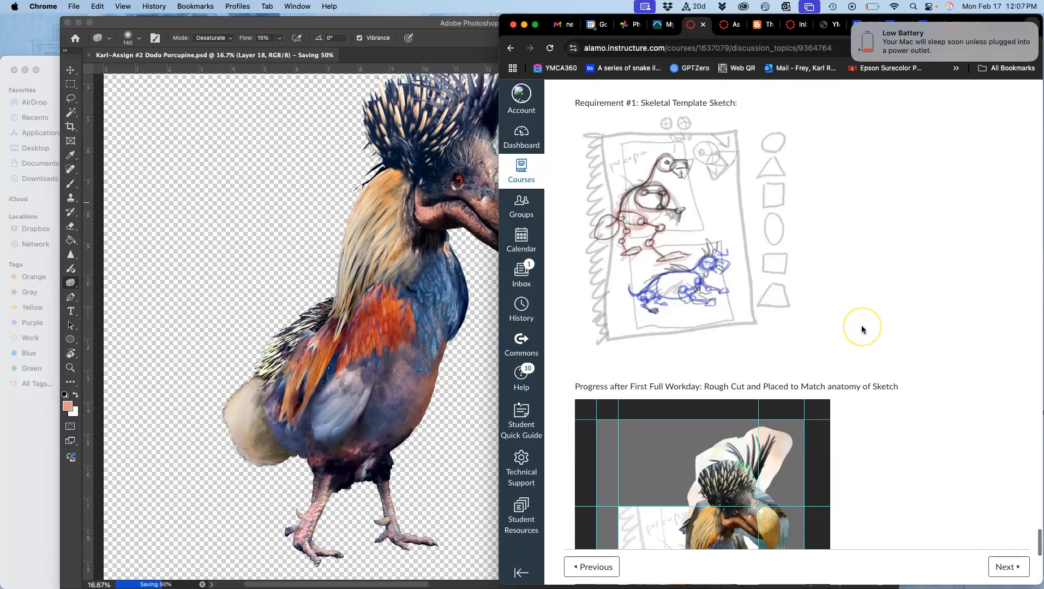
left_click(1001, 173)
left_click(939, 240)
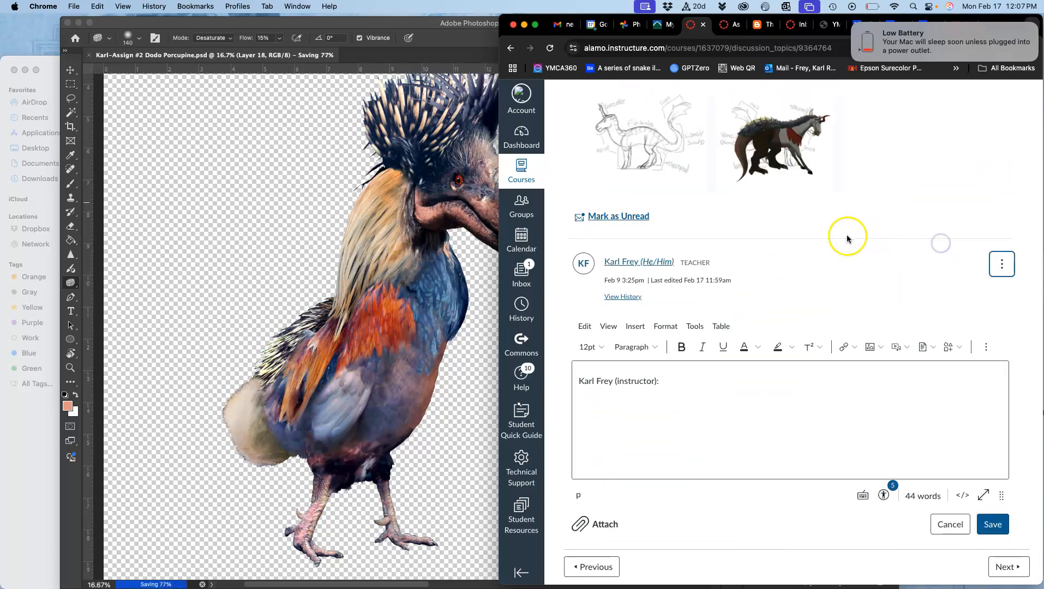
Step: Insert the saved PNG copy from the Finder assignment folder after the last creature image in the reply
scroll(746, 406, "down", 15)
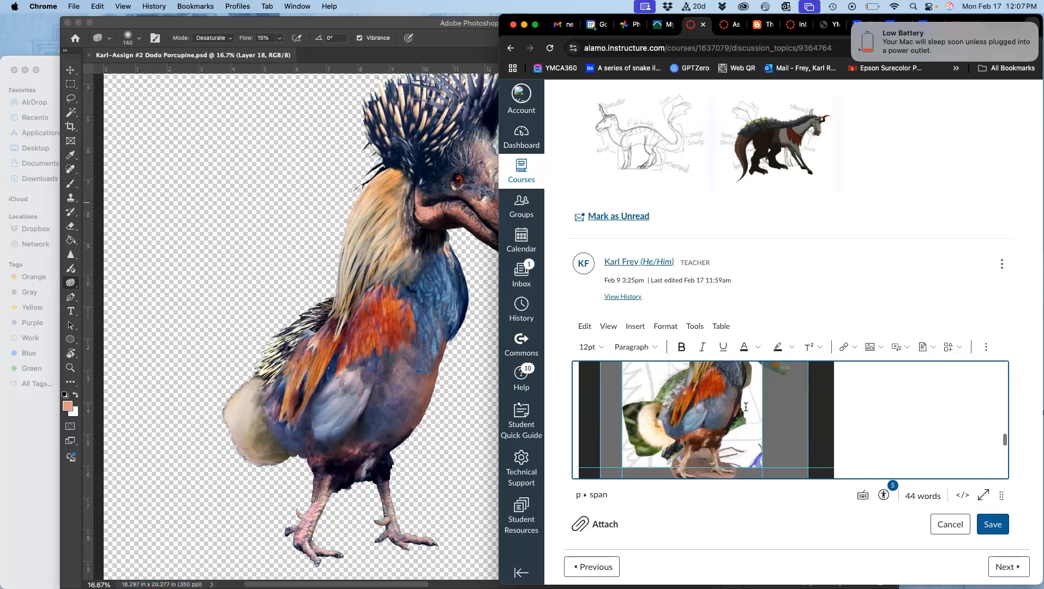
key("super+v")
left_click(732, 397)
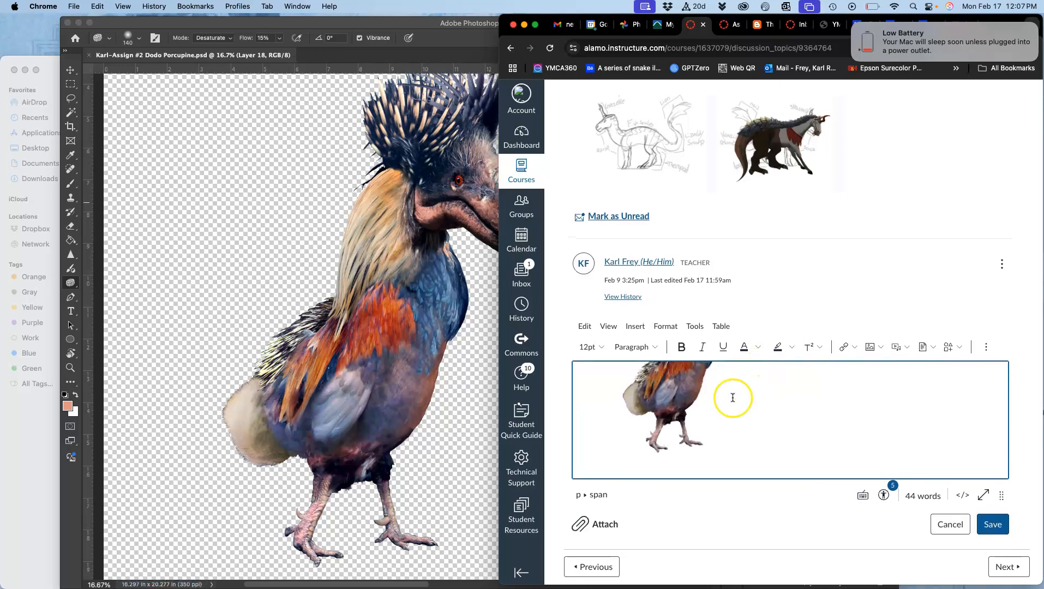
left_click(701, 418)
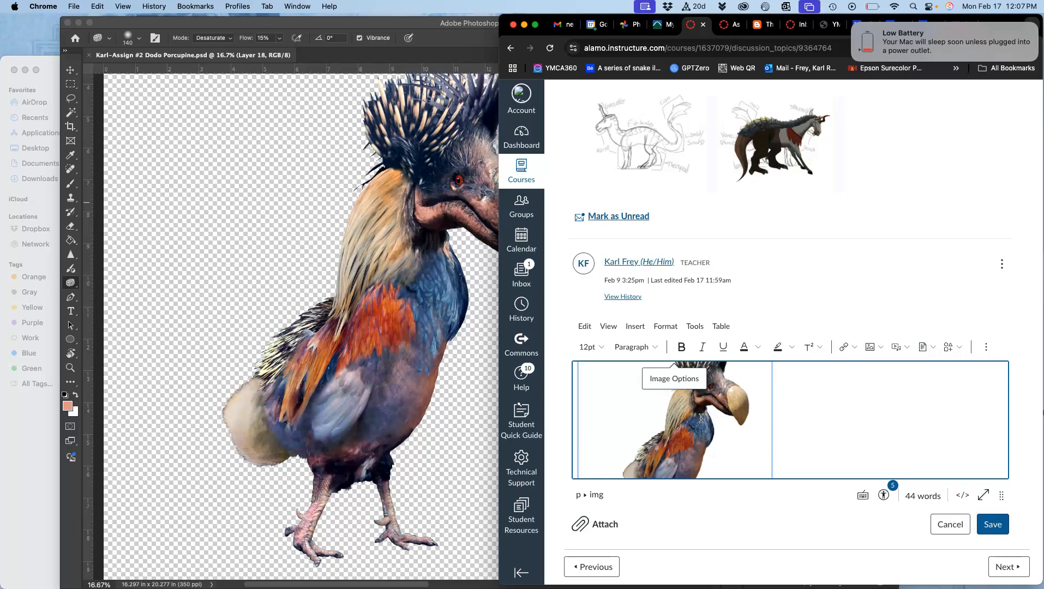
left_click(794, 421)
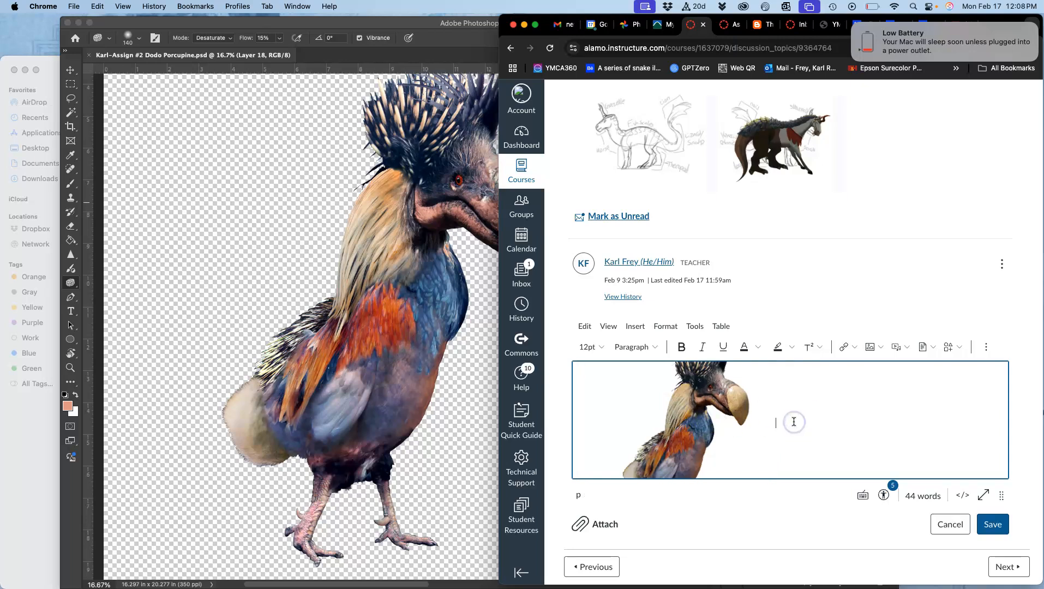
left_click(39, 202)
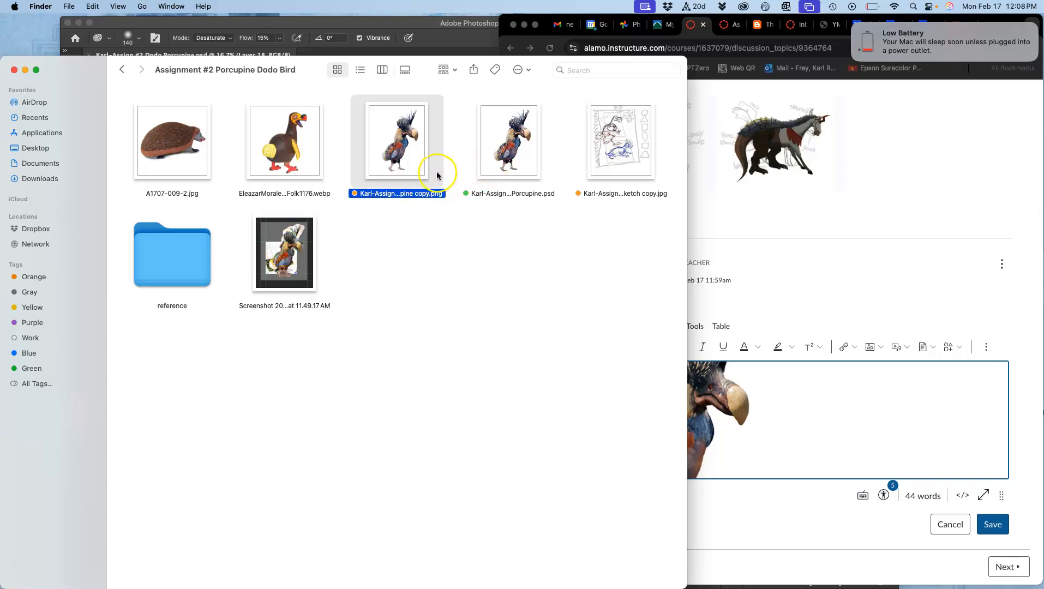
left_click_drag(412, 165, 857, 421)
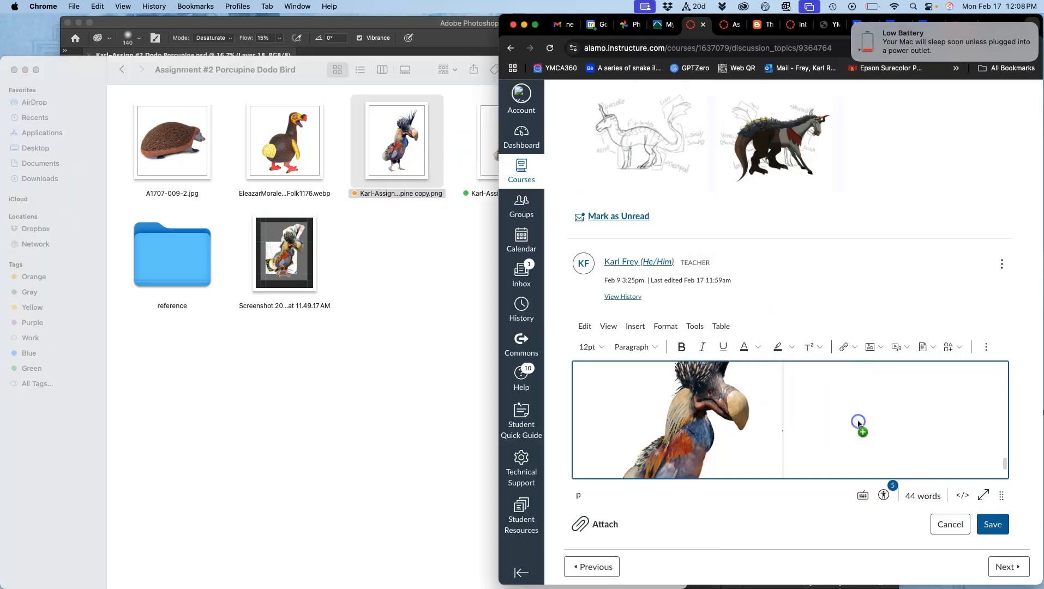
Step: Scale the inserted creature image down to fit beside the previous version in the reply
scroll(857, 424, "down", 1)
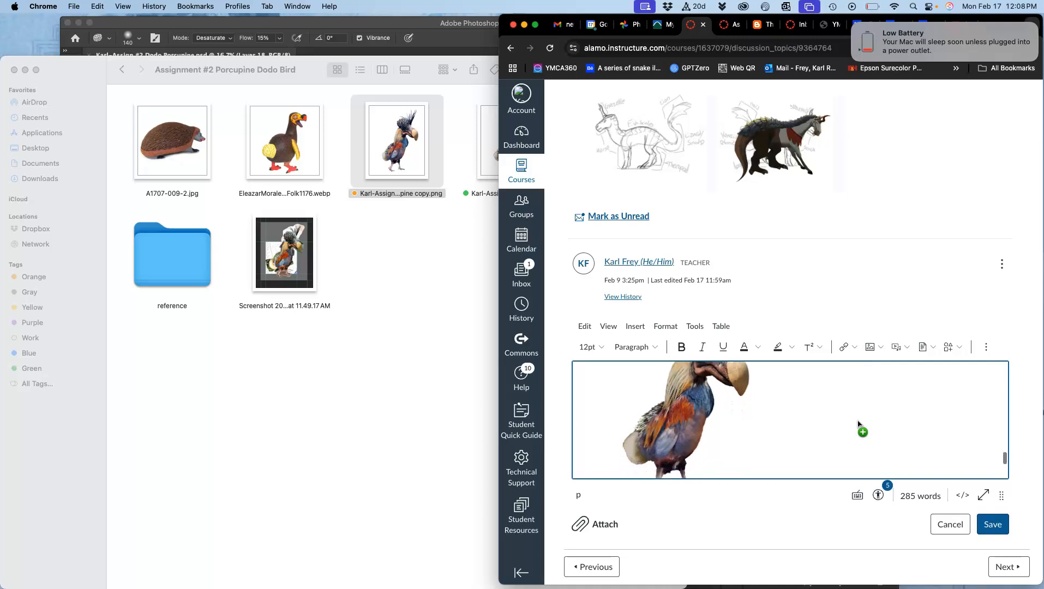
scroll(857, 424, "up", 3)
scroll(857, 424, "down", 1)
scroll(857, 424, "down", 6)
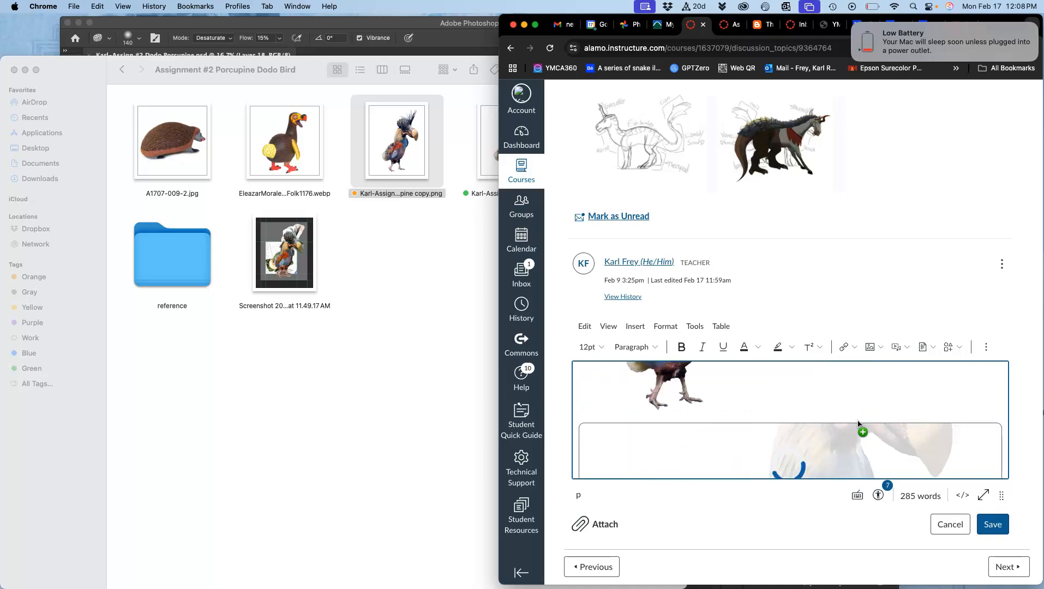
left_click(870, 434)
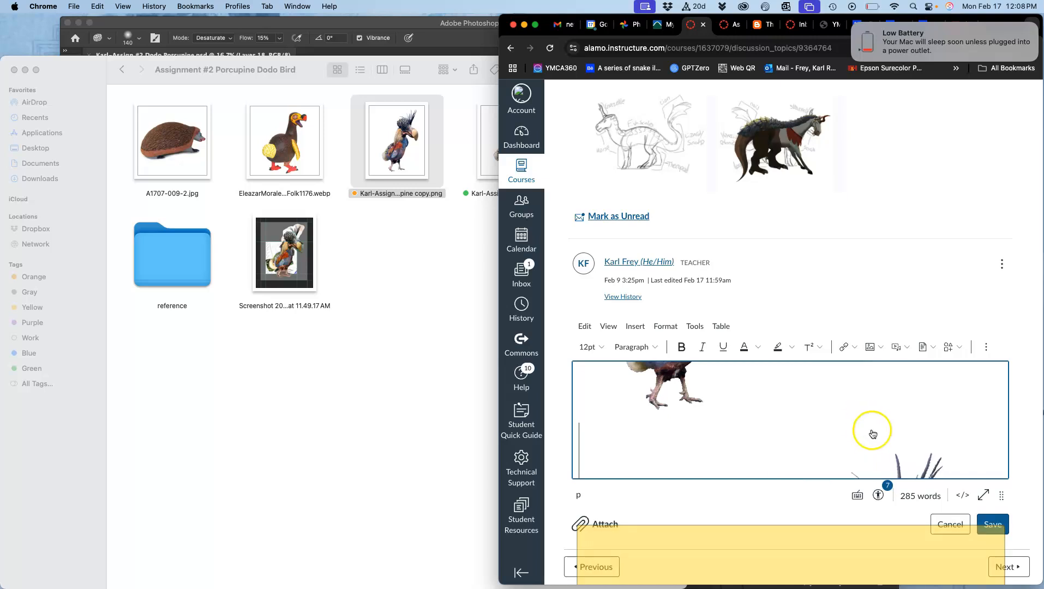
left_click_drag(1001, 423, 770, 461)
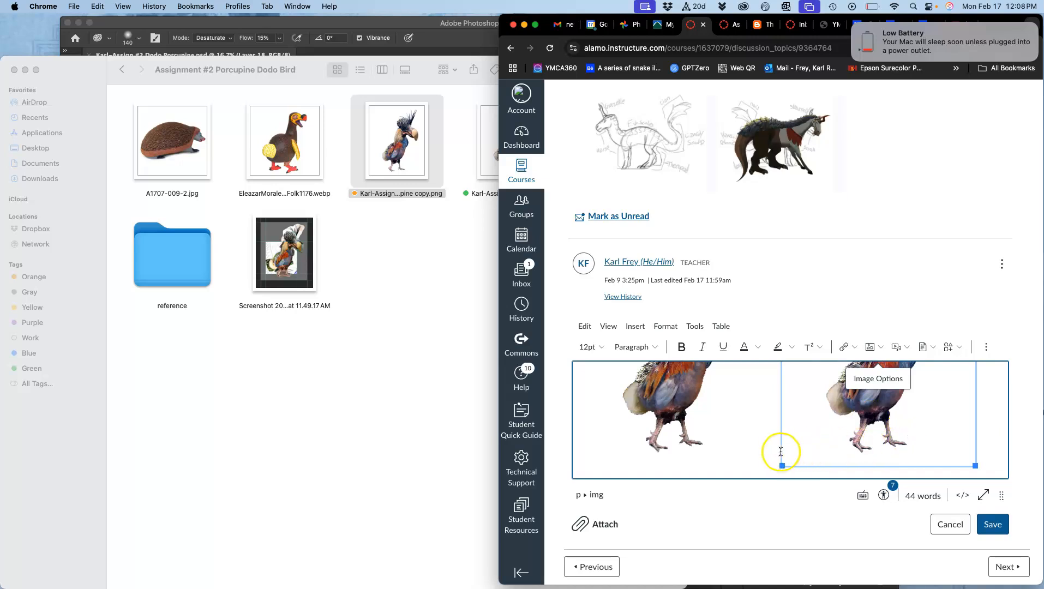
Step: Move the newest creature image below the previous one and caption it on its own line "With Dodge, Burn, and Clone Stamp Added on Top:"
left_click(764, 450)
key("BackSpace")
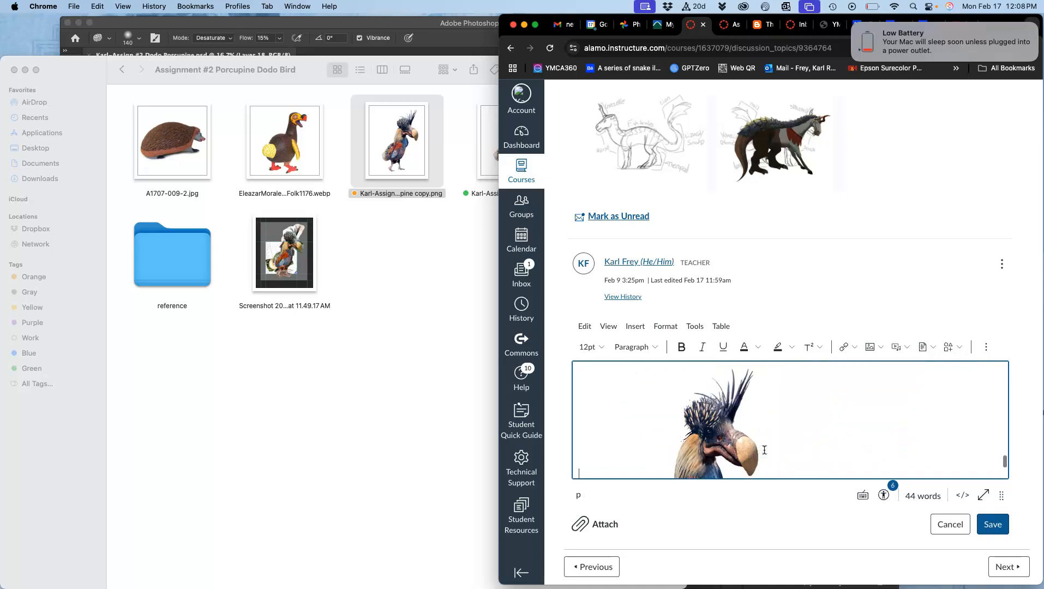
type("With Diod")
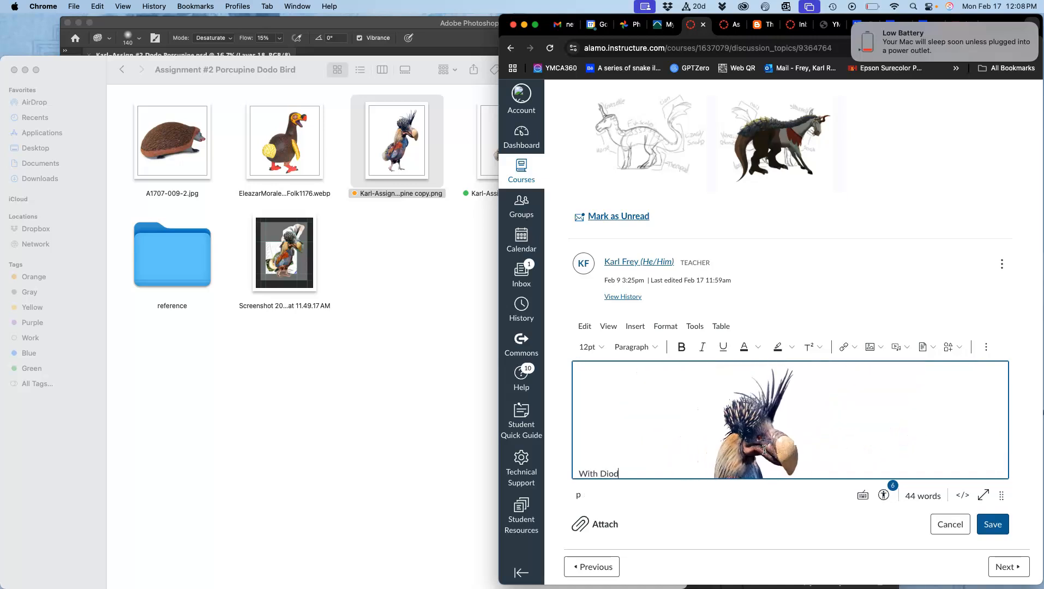
key("BackSpace")
key("BackSpace")
key("BackSpace")
type("odge, Burn")
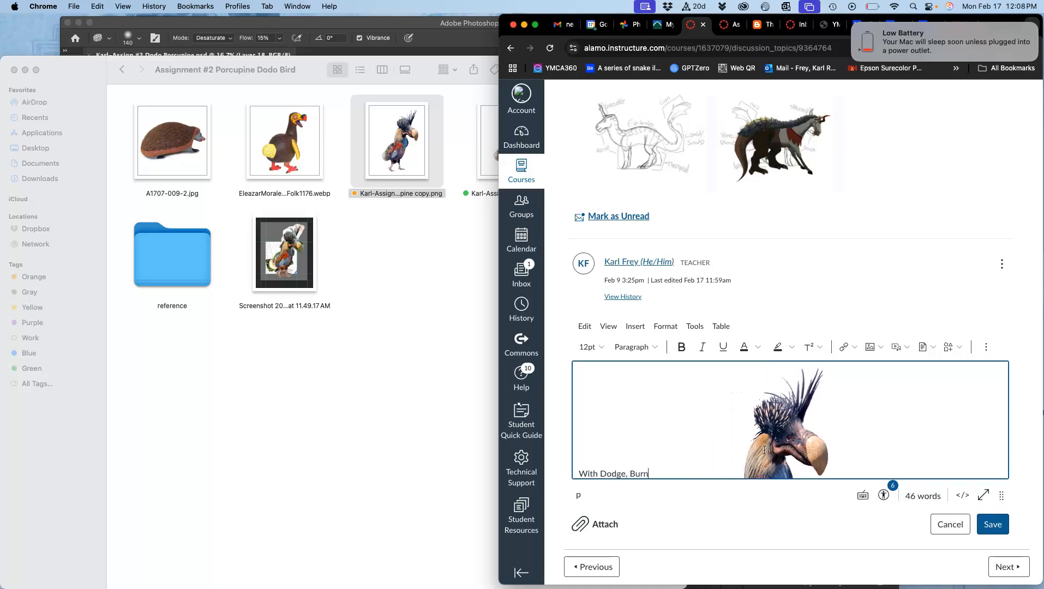
type(", and Clone ")
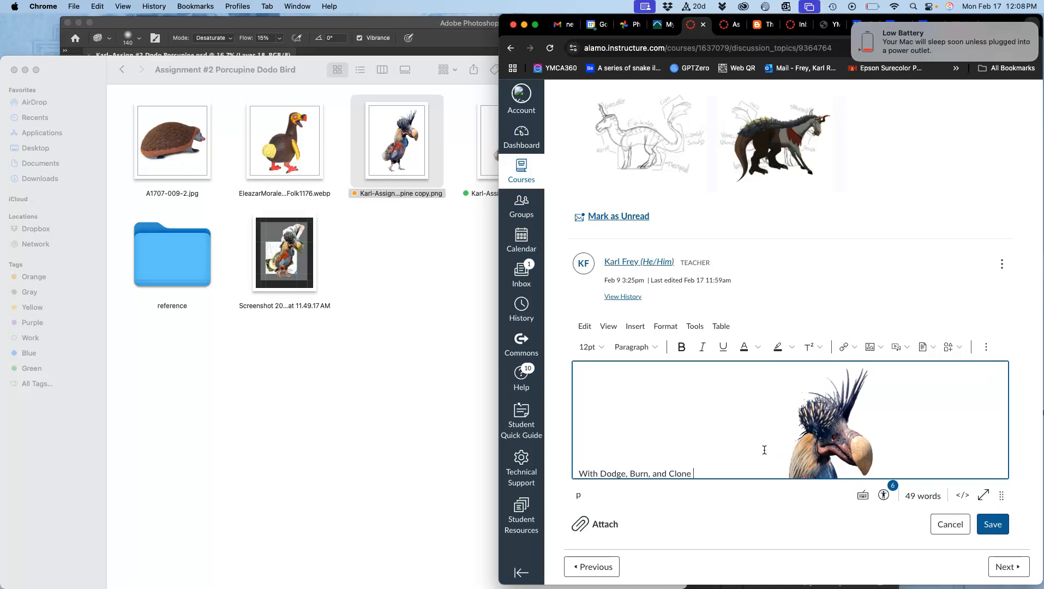
type("Stamp Adde")
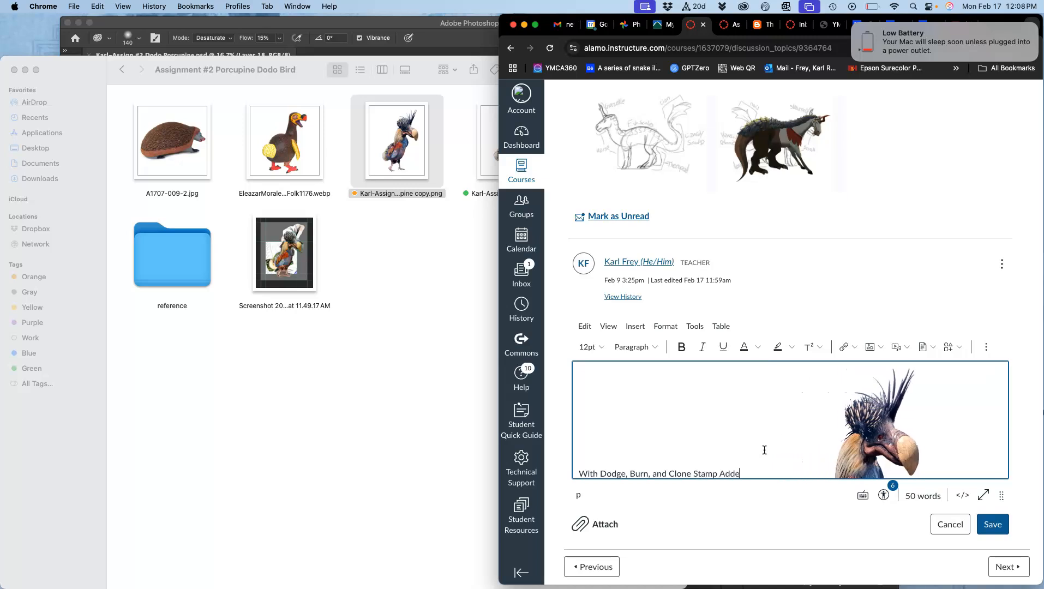
type("d on Top")
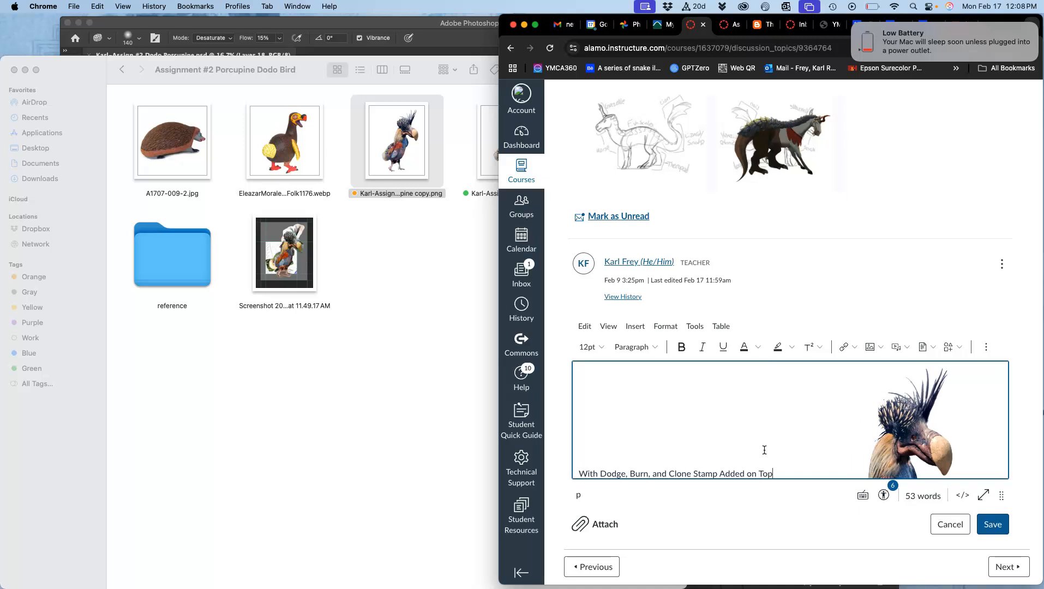
key("Return")
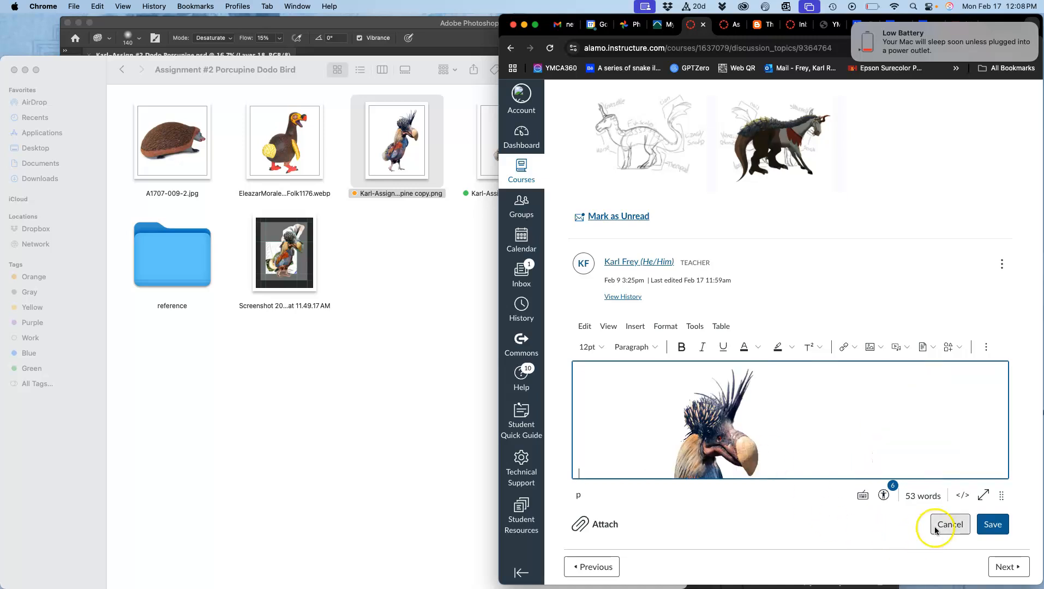
Step: Save the edited discussion reply and review the two latest creature versions in the posted result
left_click(993, 524)
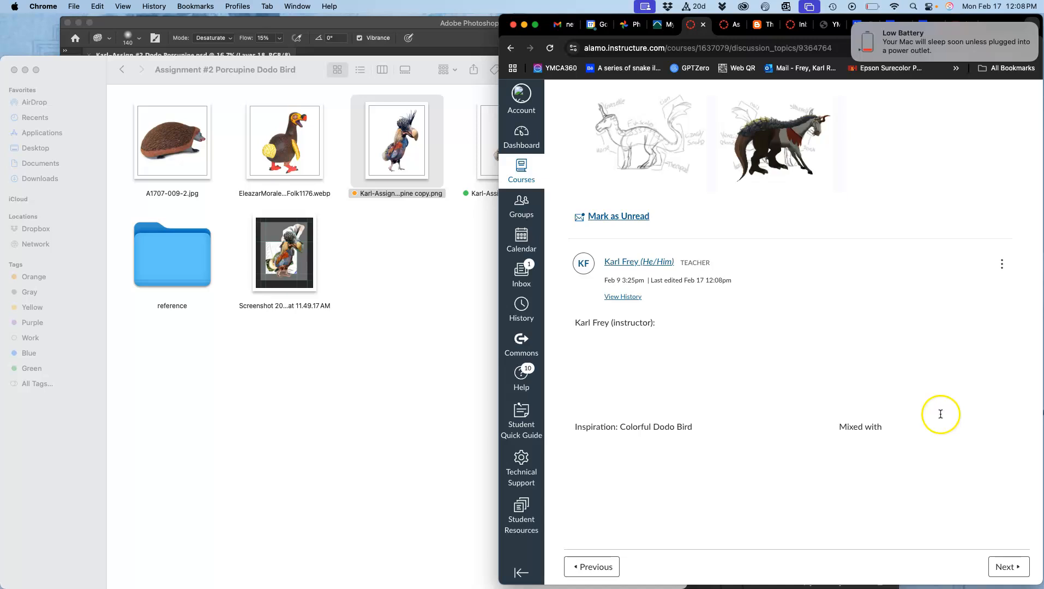
scroll(867, 341, "down", 15)
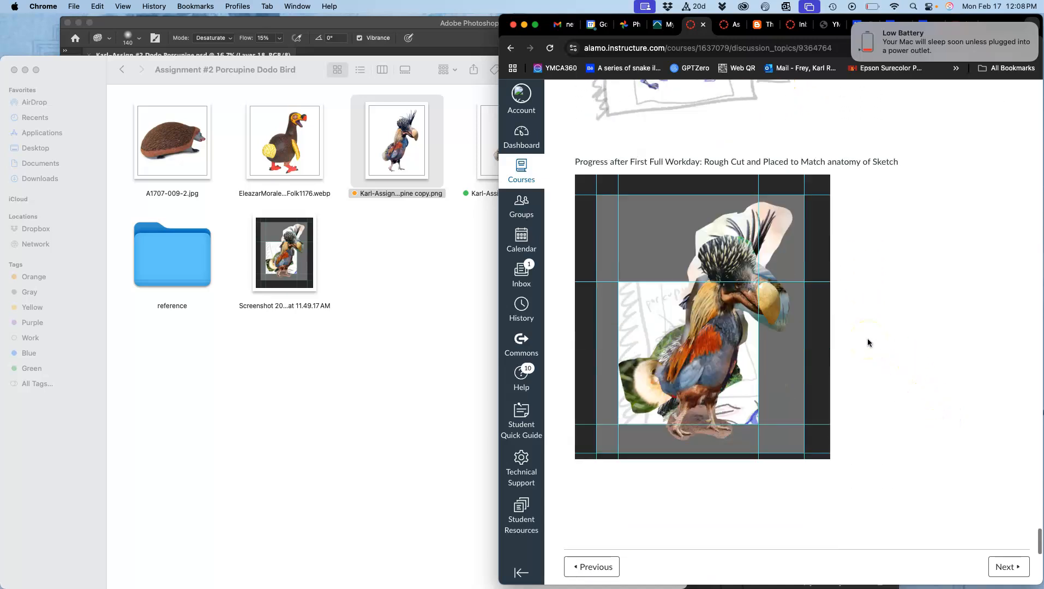
scroll(868, 342, "down", 10)
scroll(867, 342, "up", 1)
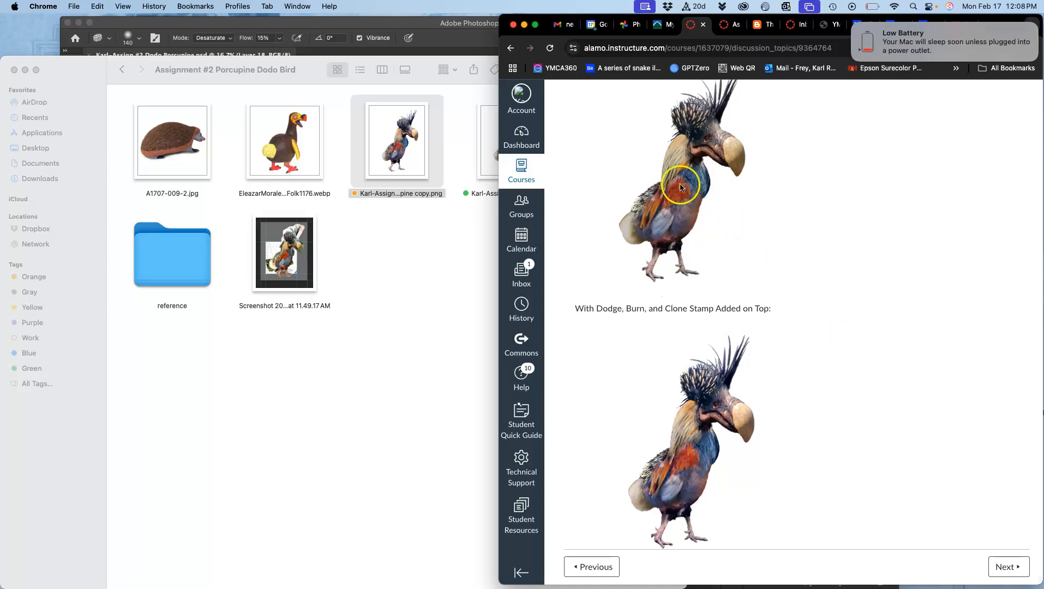